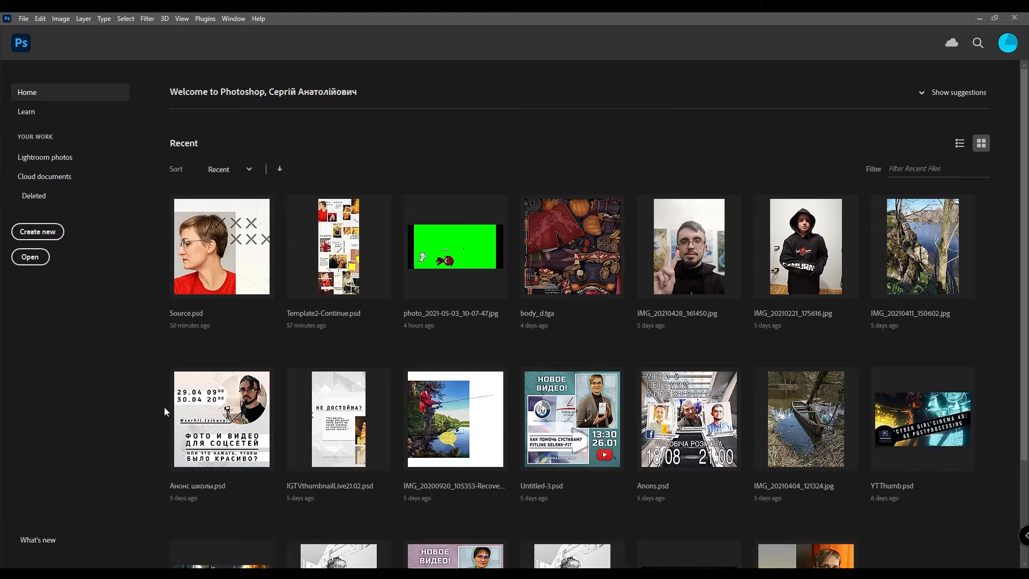
Step: Open Template2-Continue.psd and try a marquee selection over the grid's first tile
click(349, 263)
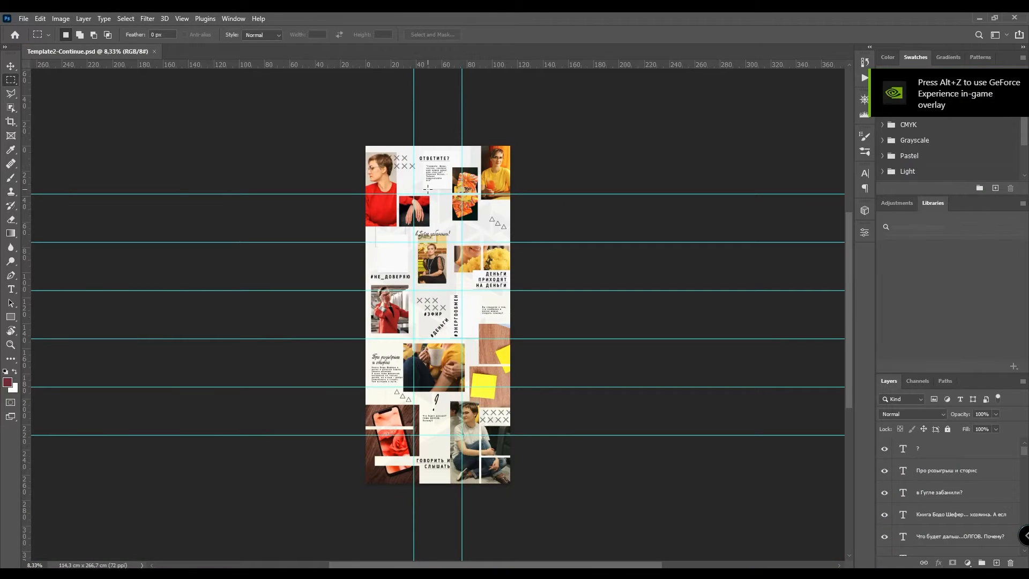
scroll(416, 183, up, 4)
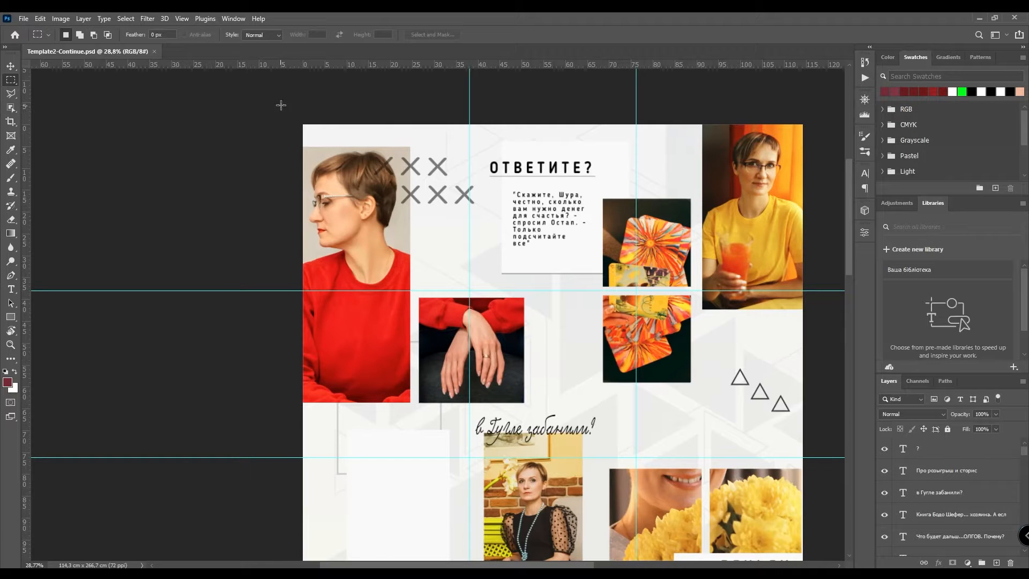
drag(303, 125, 470, 291)
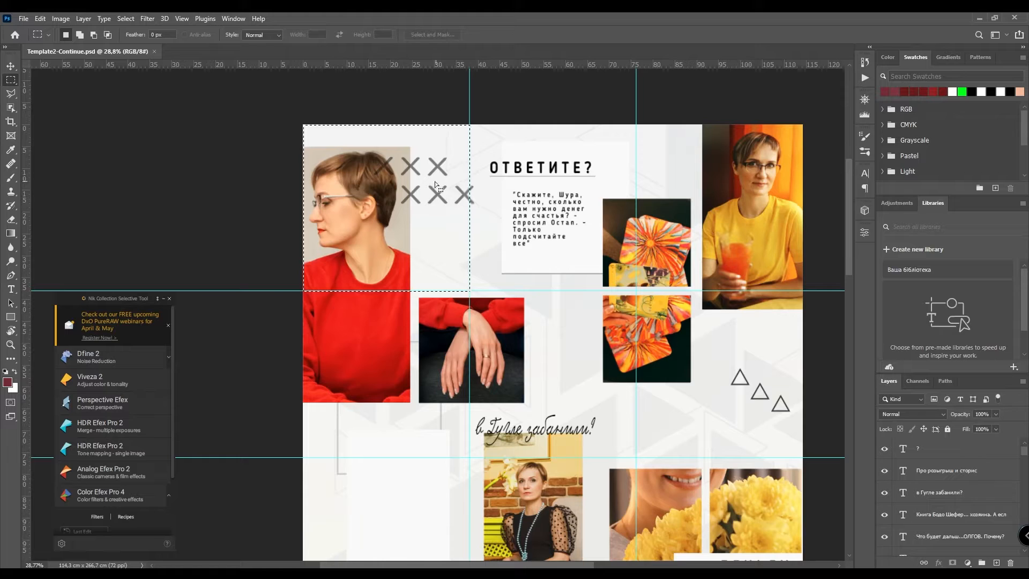
key(ctrl+d)
Step: Select and copy the first tile's layers: Photo IMG_1148 new, the crosses on Layer 1, Gradient Fill 1 and geometry copy
click(11, 66)
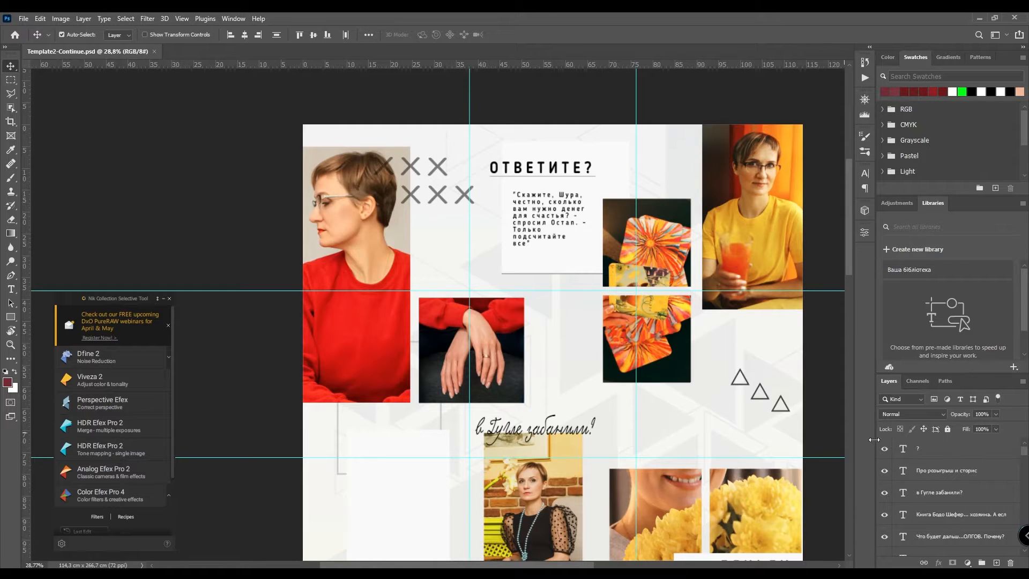
scroll(971, 477, down, 5)
scroll(971, 477, down, 8)
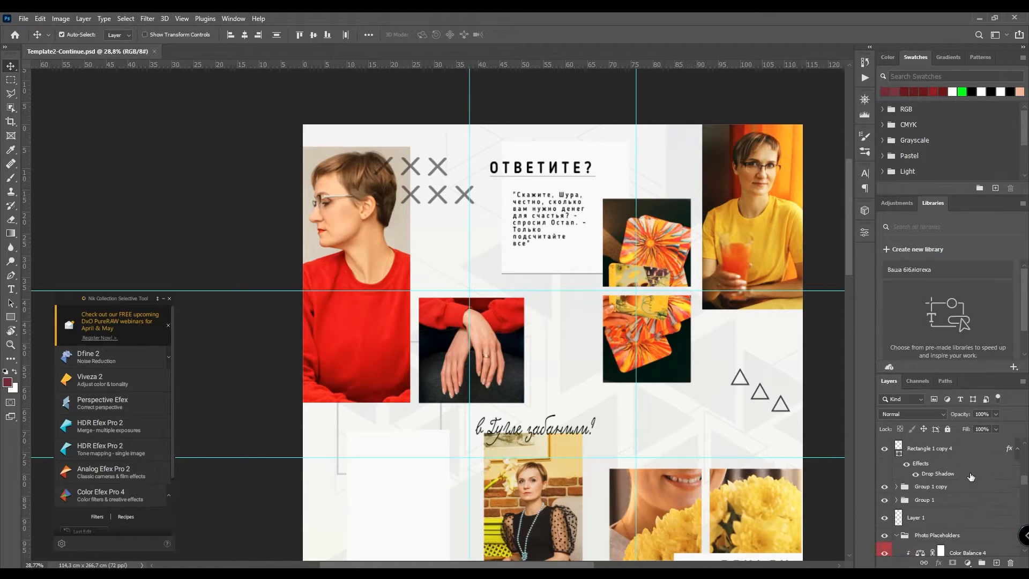
scroll(969, 474, up, 12)
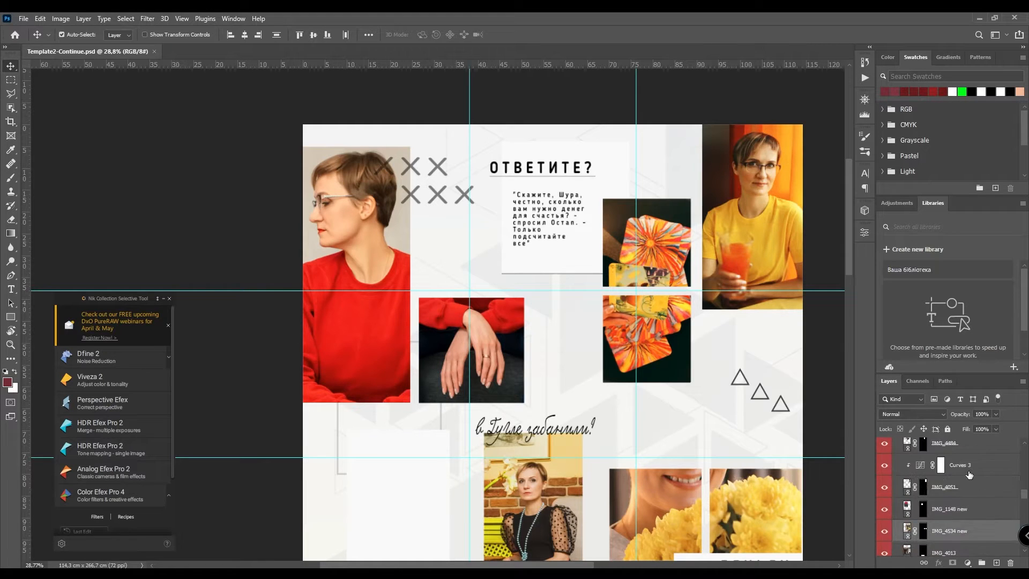
click(373, 231)
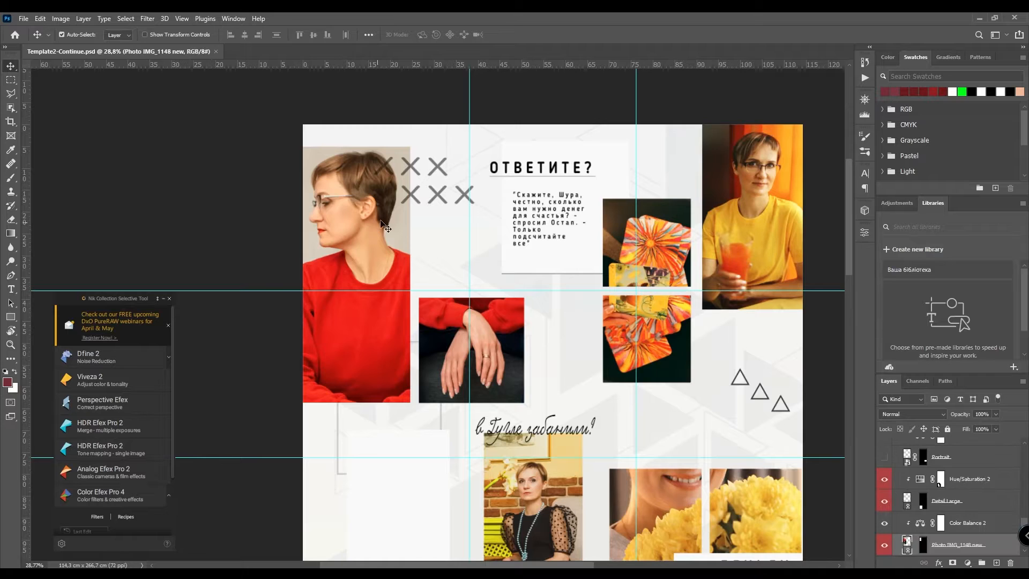
shift+click(437, 195)
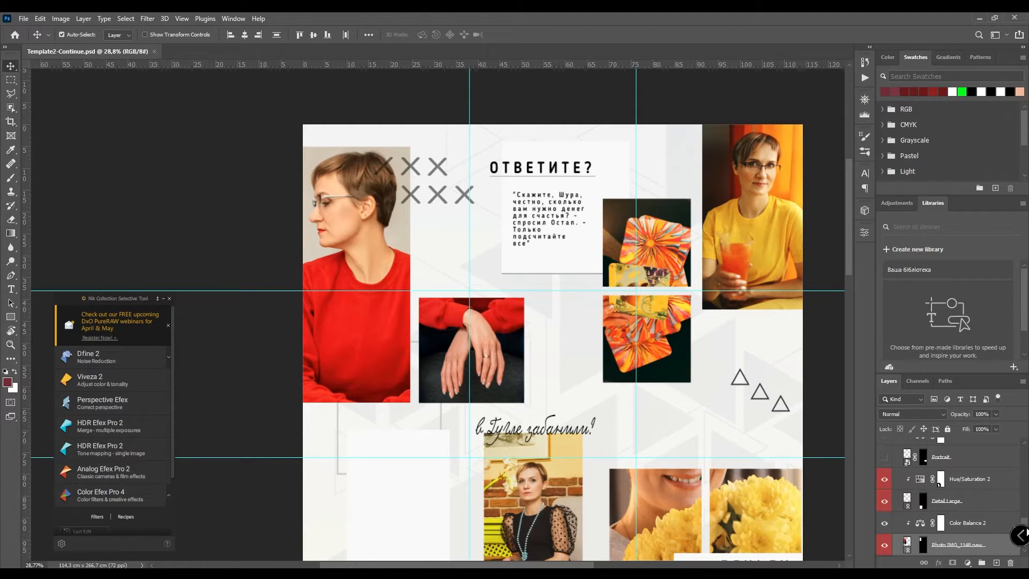
drag(1026, 525, 1028, 545)
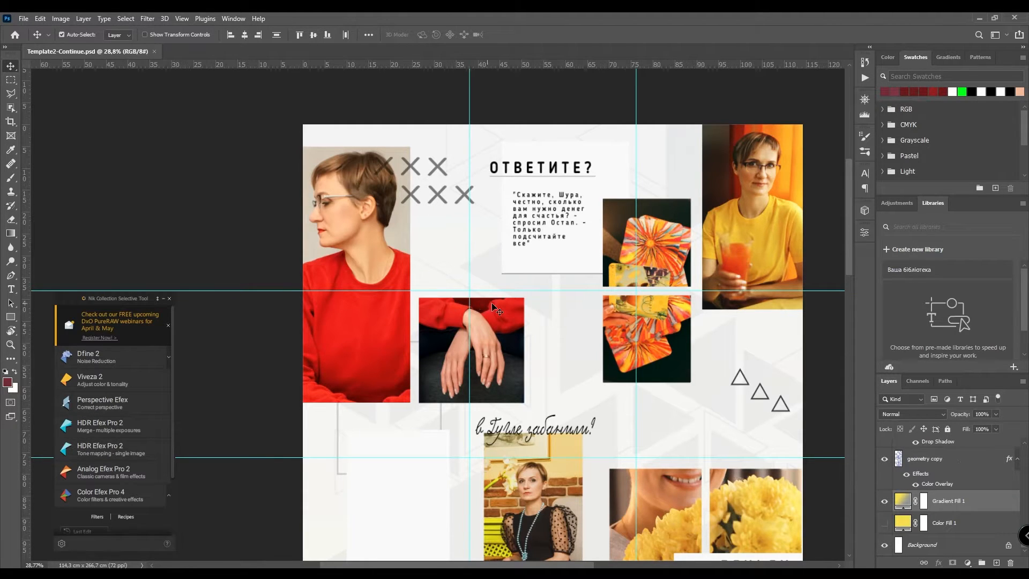
key(ctrl)
click(957, 461)
scroll(951, 484, up, 2)
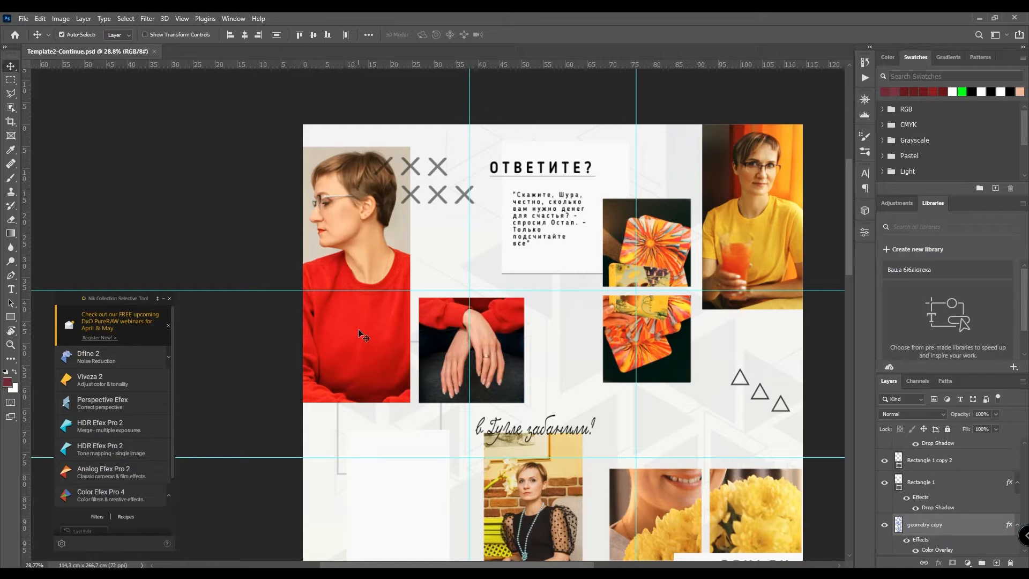
Step: Create a new 1080 × 1080 pixel RGB document at 72 pixels/inch with a white background
key(ctrl+n)
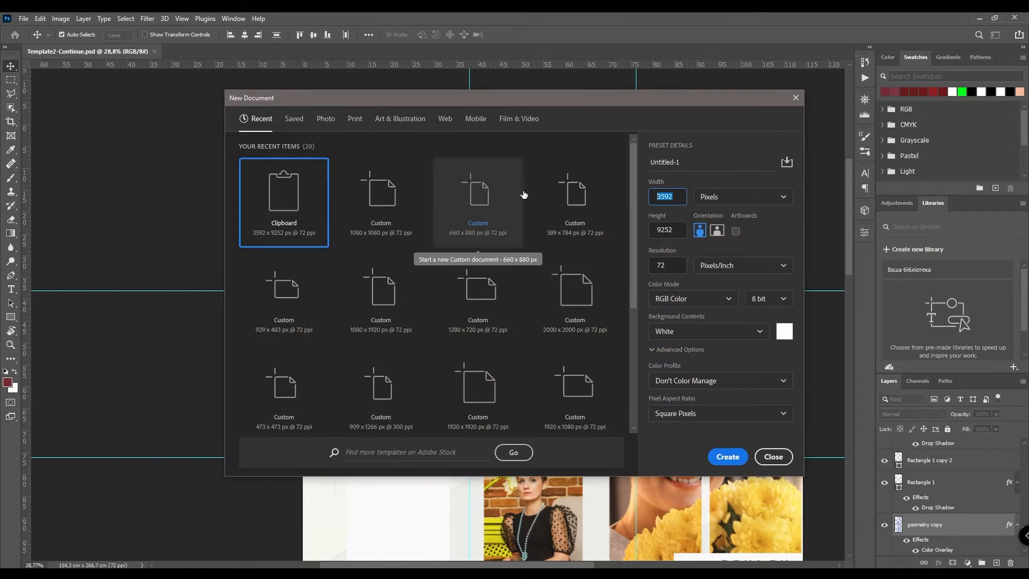
text(1080)
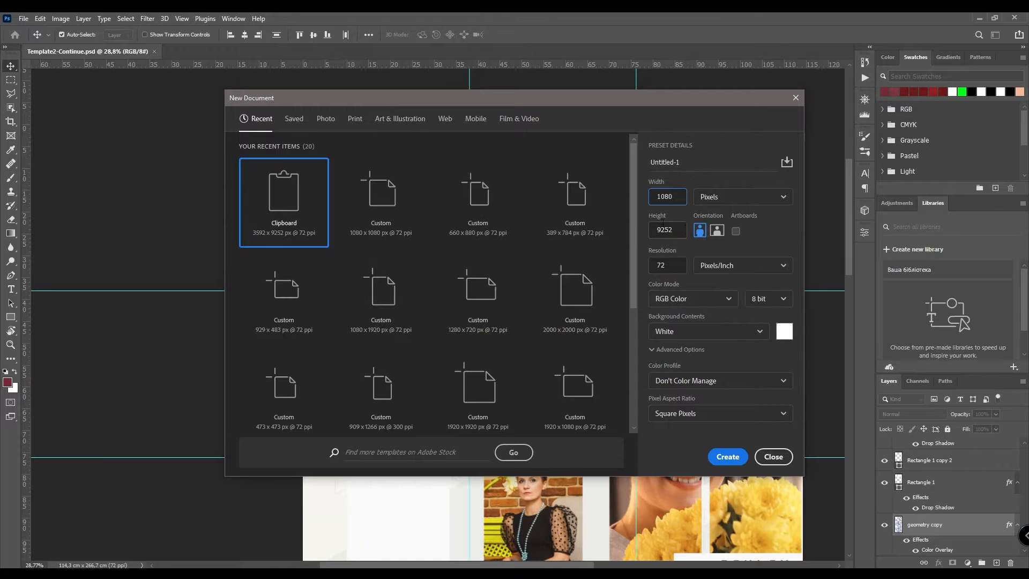
key(Tab)
text(10)
click(711, 459)
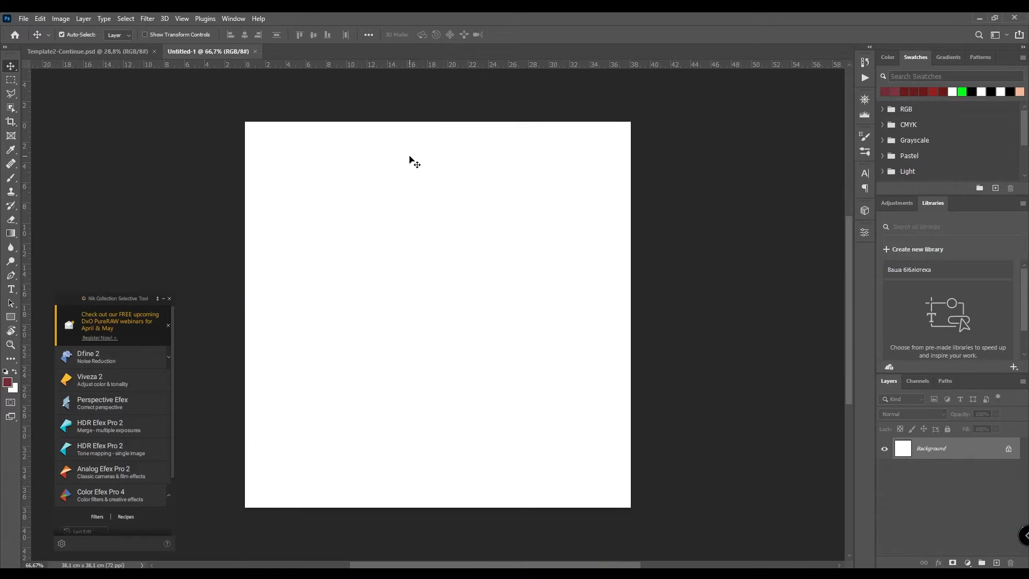
Step: Paste the copied template layers into the new square document
key(ctrl+v)
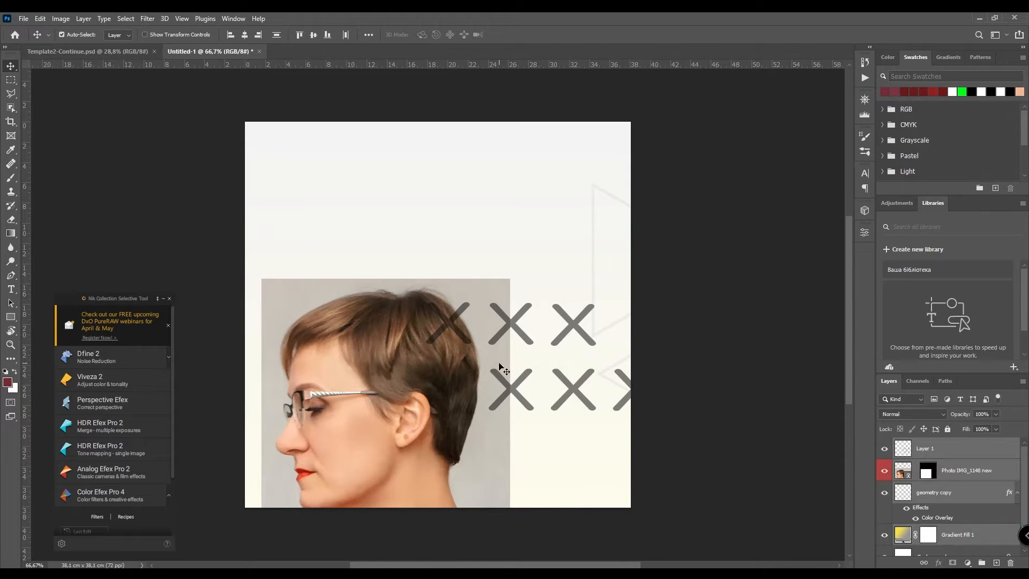
scroll(502, 368, up, 2)
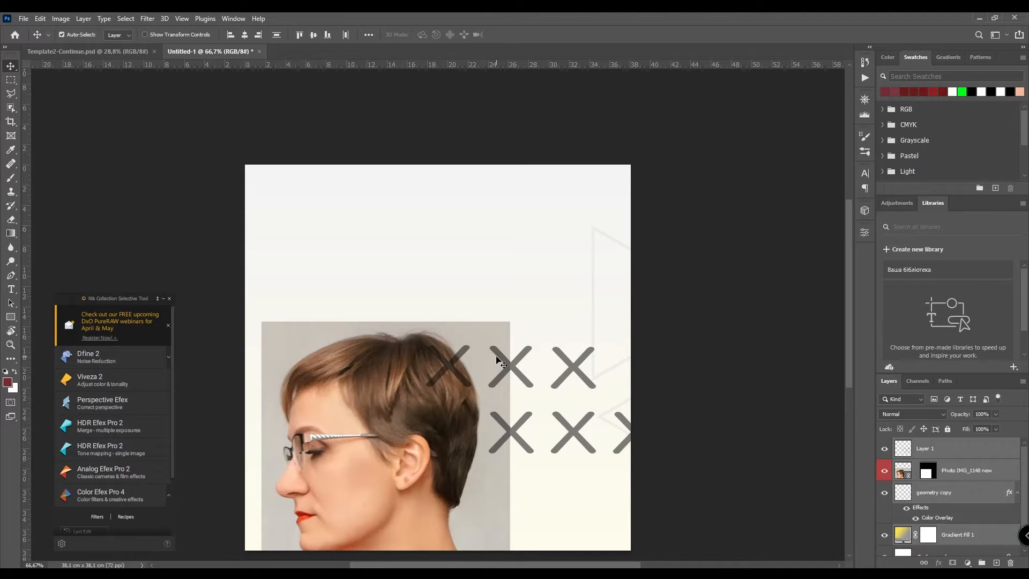
scroll(496, 357, down, 3)
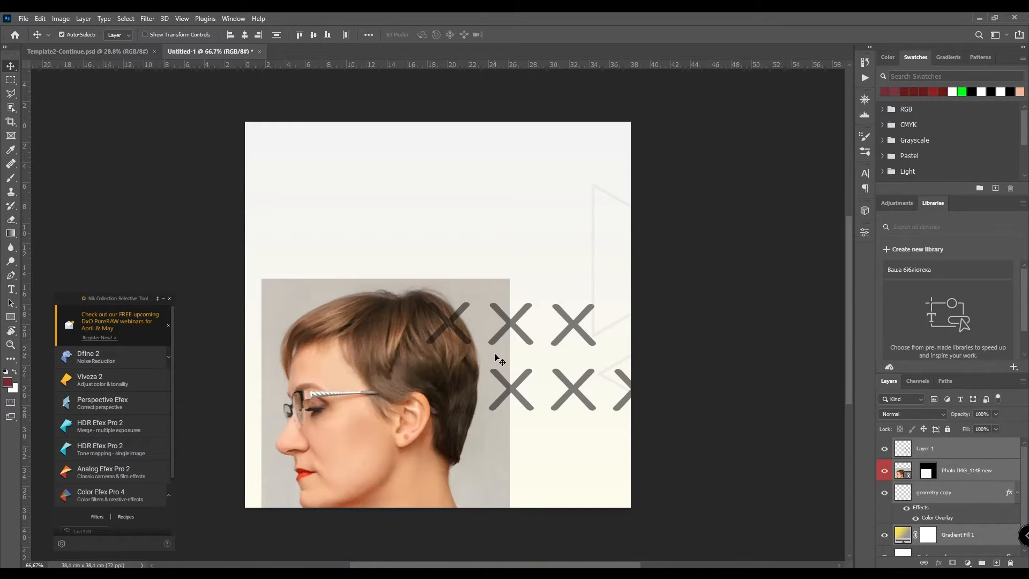
Step: Paste a merged copy of the template's first tile above the new document's layers and set its opacity to 10%
click(141, 52)
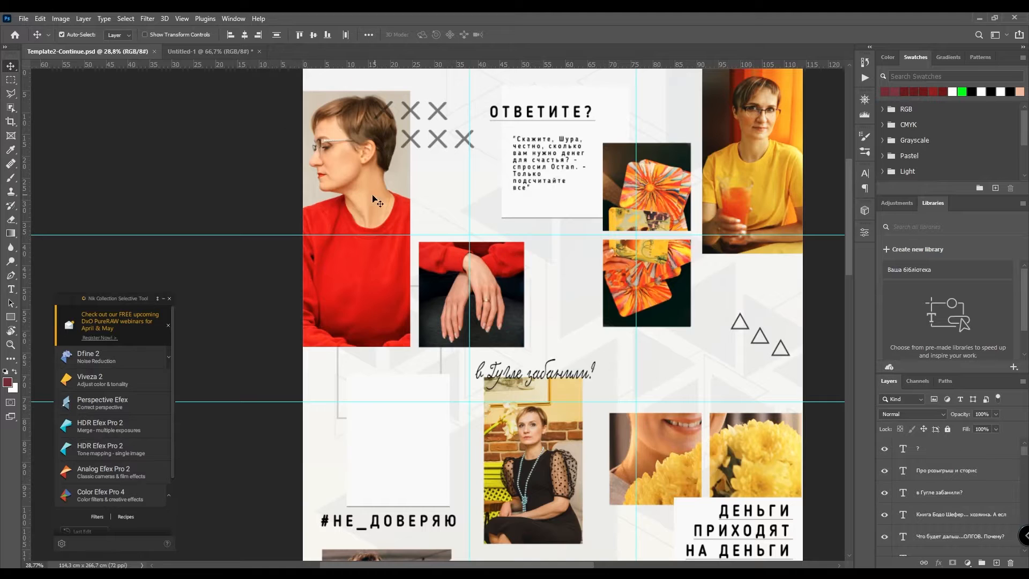
scroll(375, 215, up, 3)
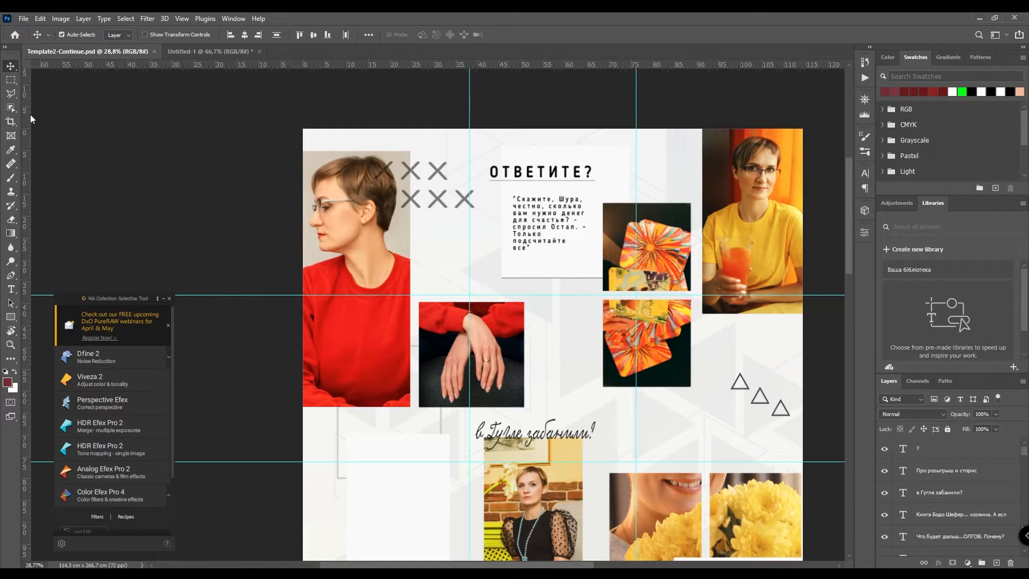
click(11, 80)
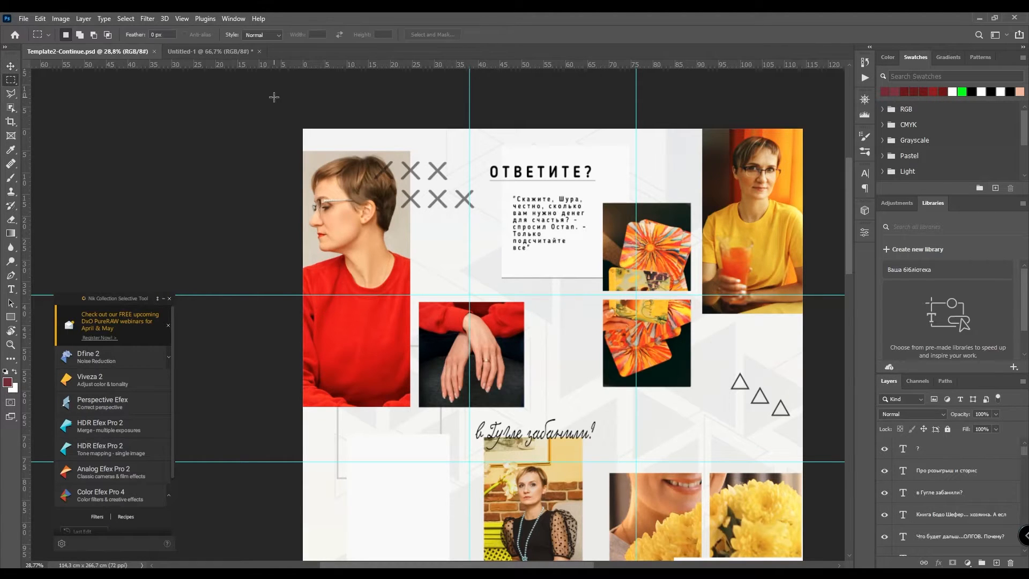
drag(303, 129, 469, 294)
click(230, 49)
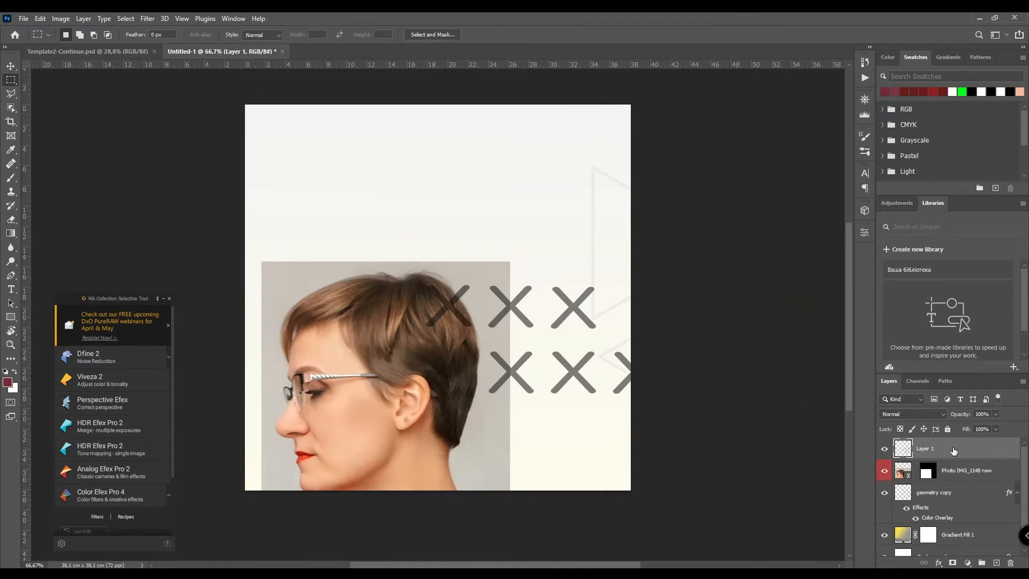
key(ctrl+v)
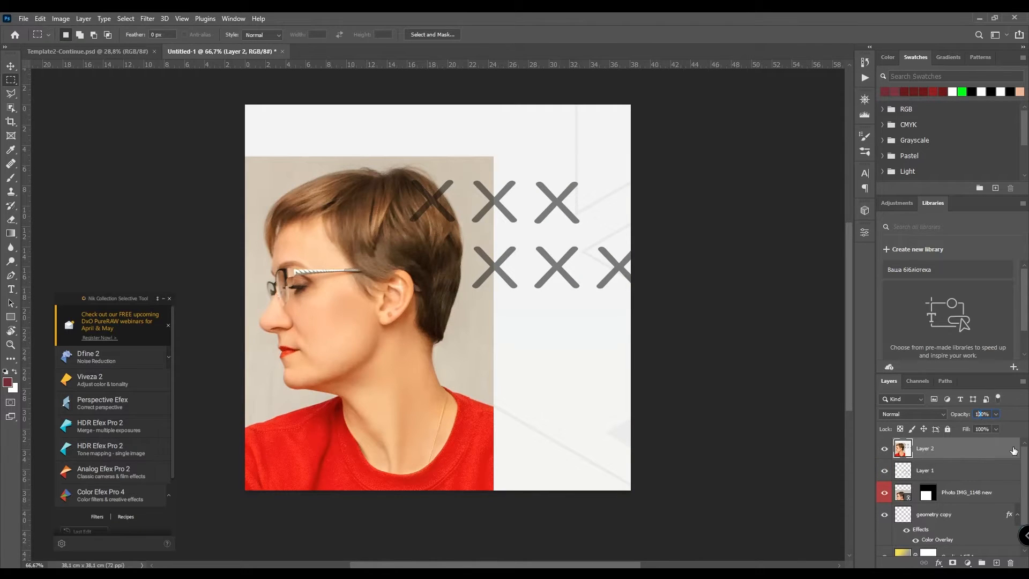
text(10)
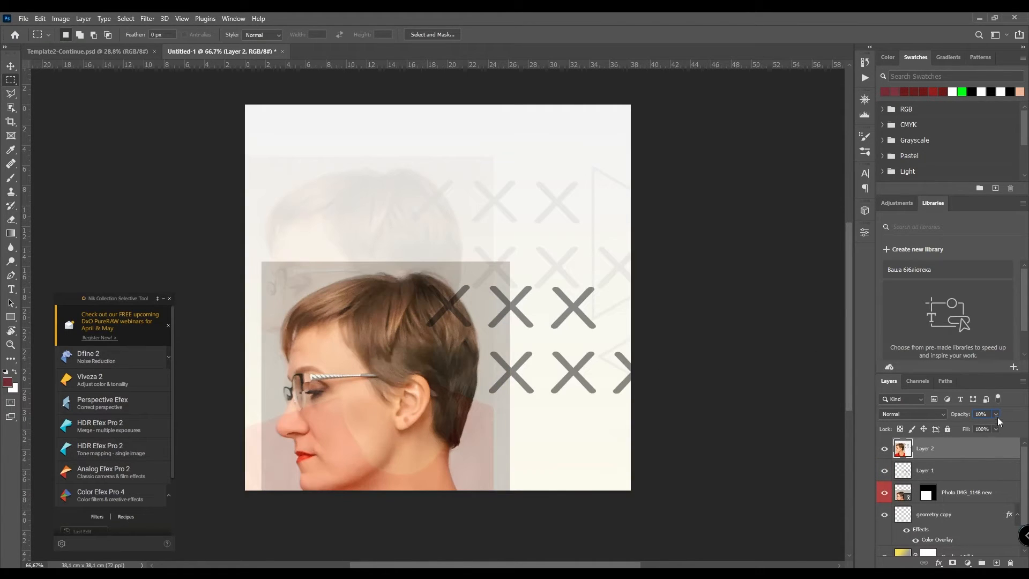
key(Return)
Step: Move Layer 1 through Gradient Fill 1 together onto the faint reference tile, to X 1561 px and Y 4334 px
scroll(960, 472, down, 1)
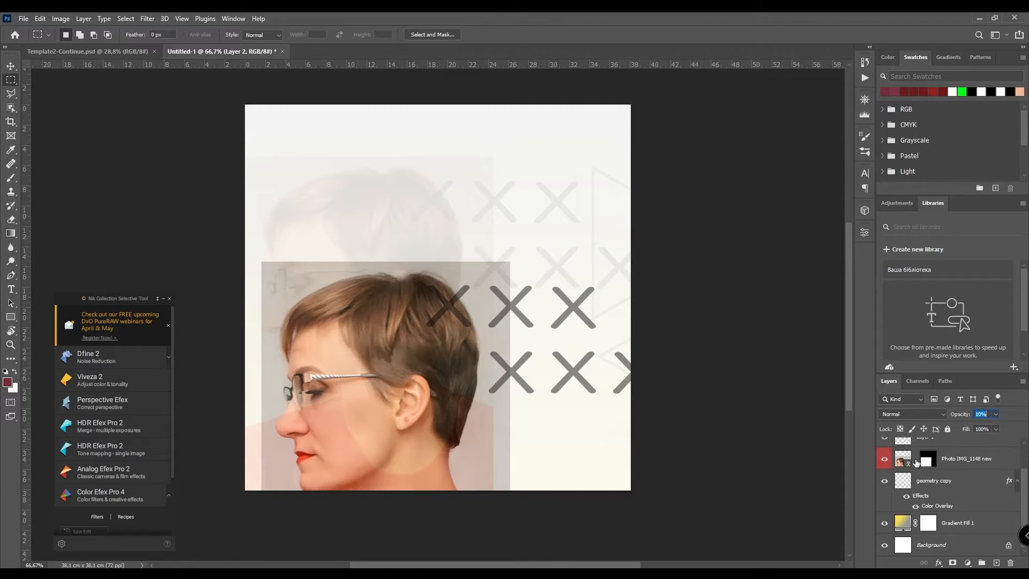
scroll(958, 476, up, 1)
click(964, 469)
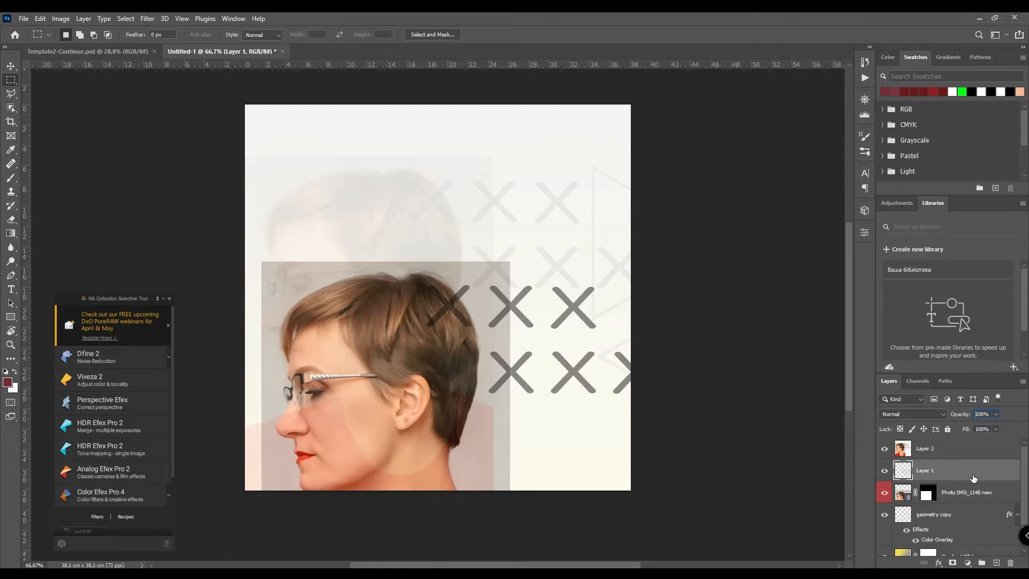
scroll(963, 510, down, 1)
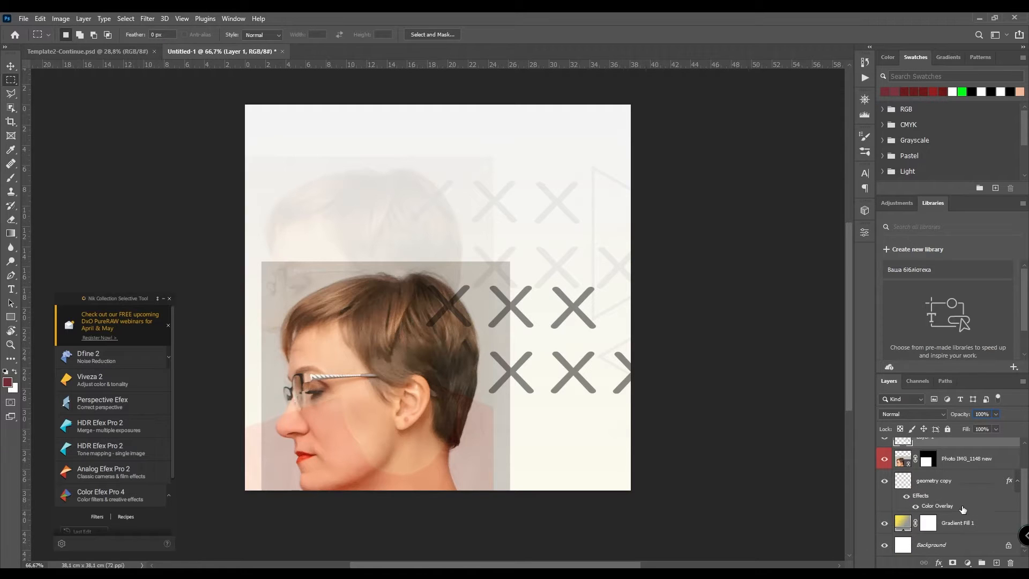
shift+click(987, 529)
scroll(968, 519, up, 1)
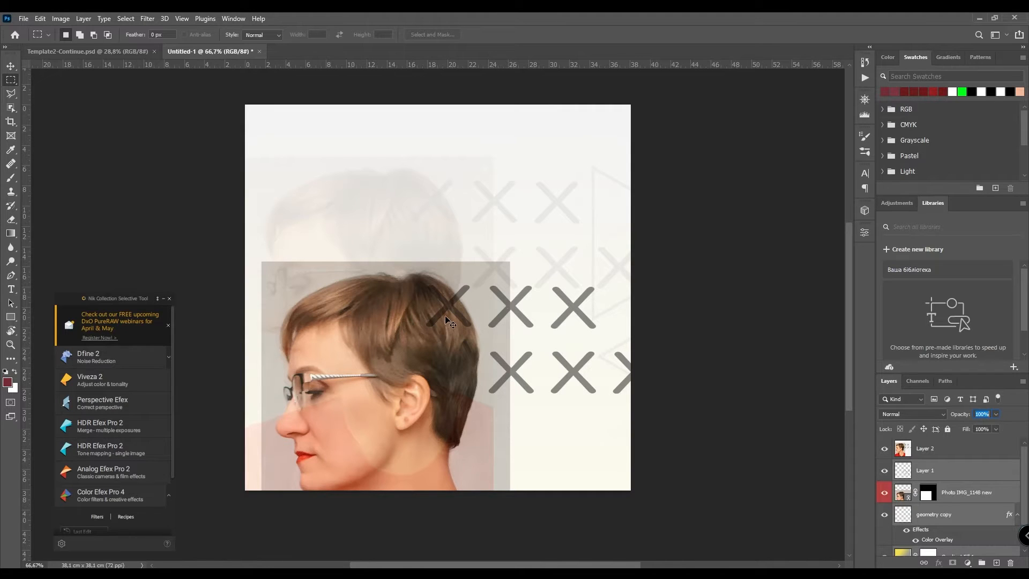
key(ctrl+t)
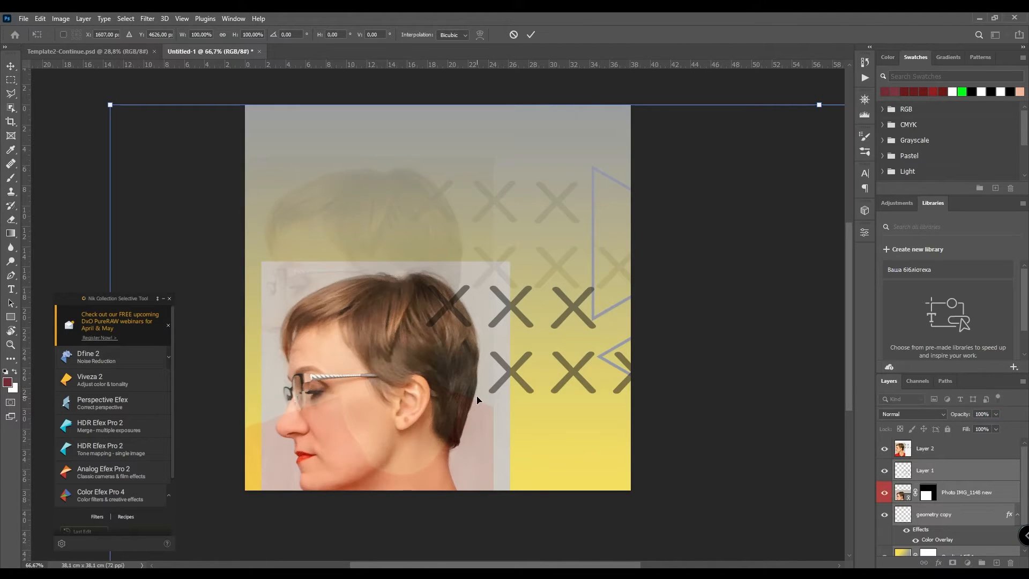
drag(464, 411, 449, 305)
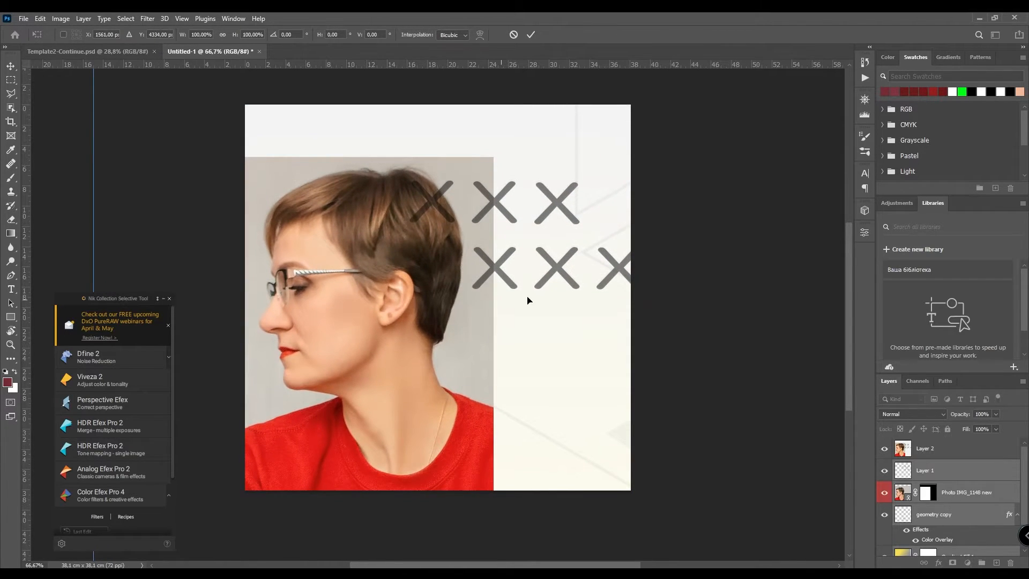
Step: Nudge the transformed layers up one pixel to Y 4333 px to match the reference crosses, and apply the transform
scroll(571, 293, up, 10)
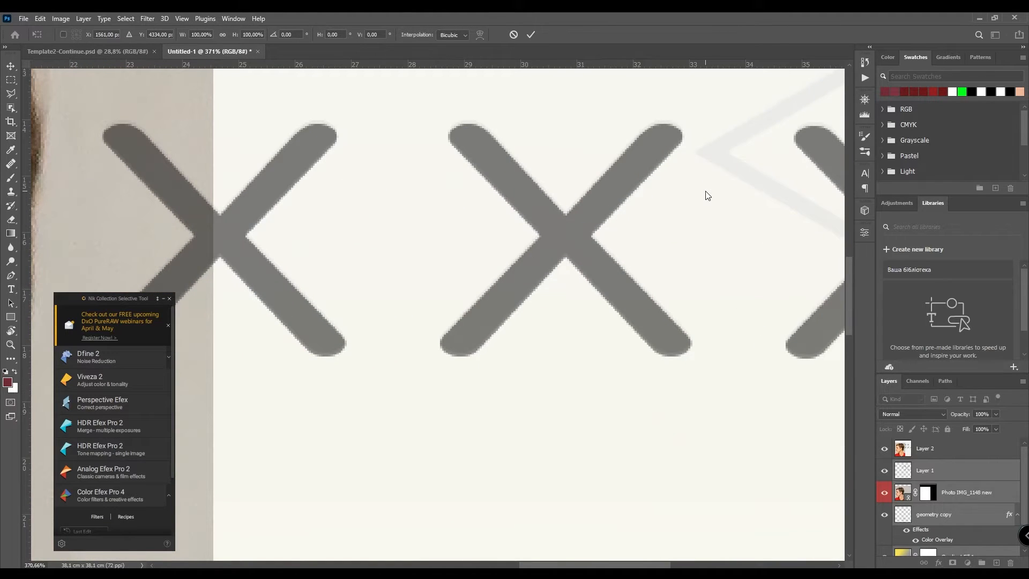
key(Up)
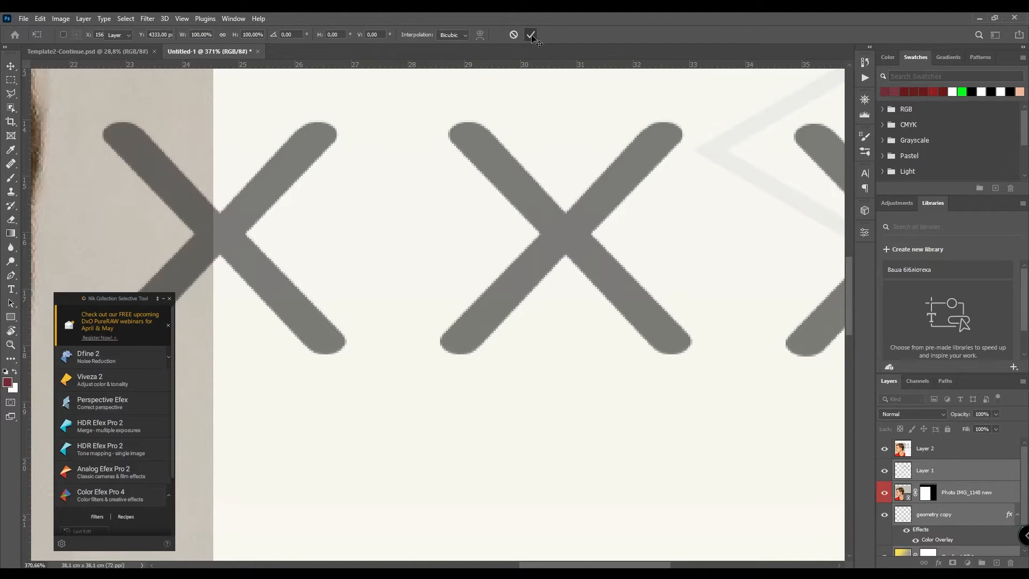
scroll(525, 252, down, 10)
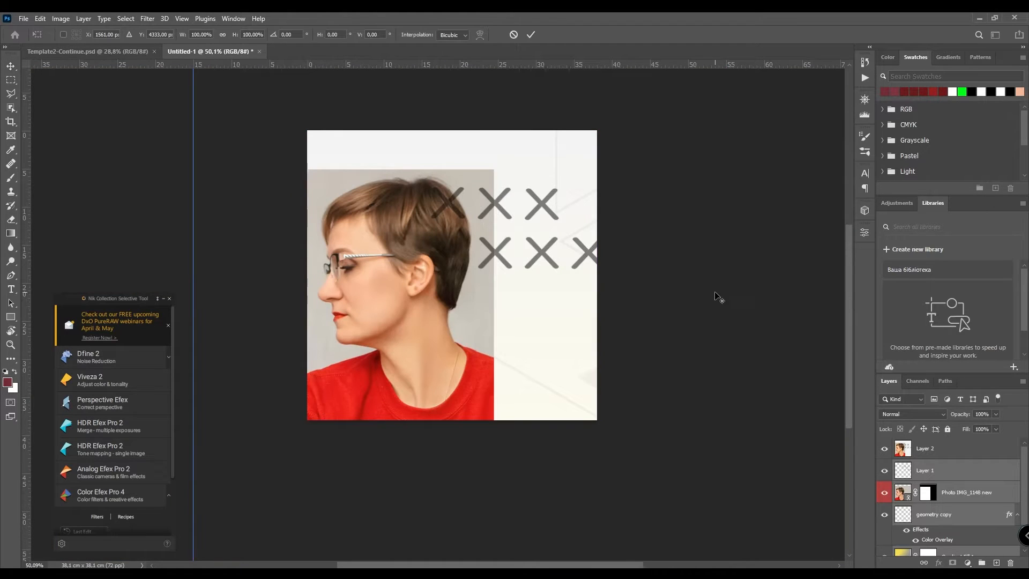
scroll(718, 302, down, 5)
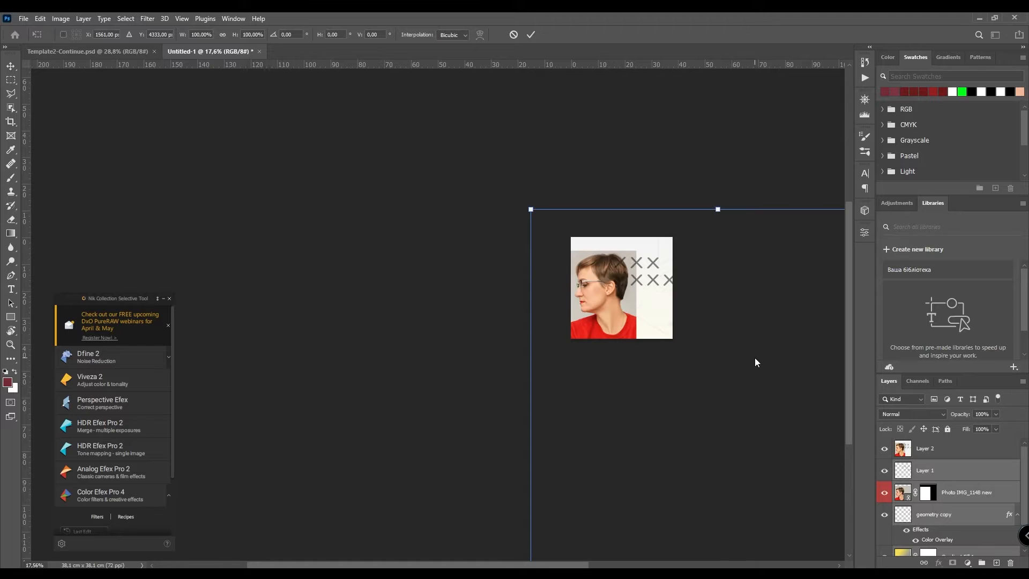
key(alt+space)
click(588, 13)
drag(711, 417, 636, 390)
click(530, 35)
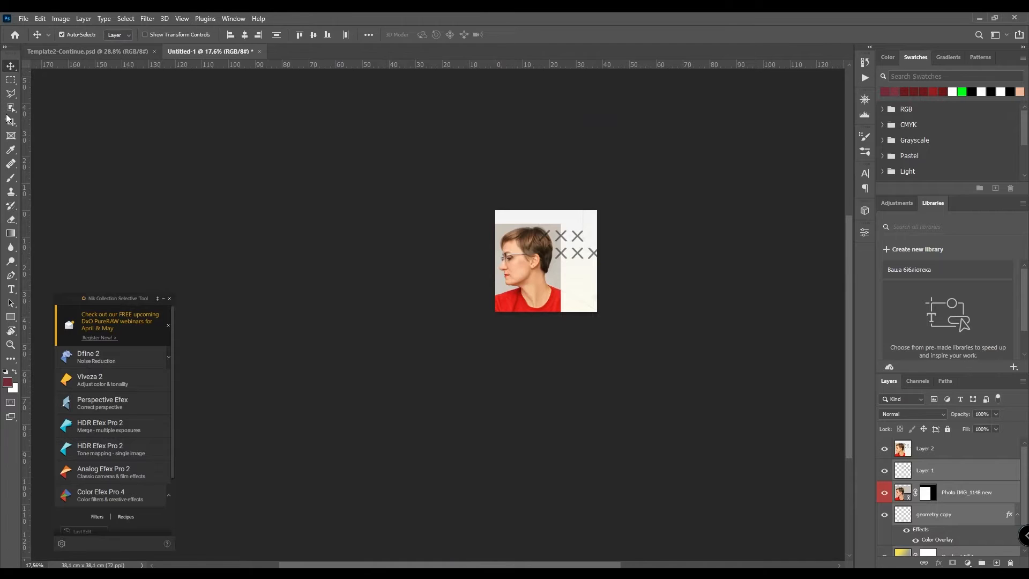
Step: Crop the document to its existing square canvas with Delete Cropped Pixels enabled, removing all layer content outside the frame
click(11, 122)
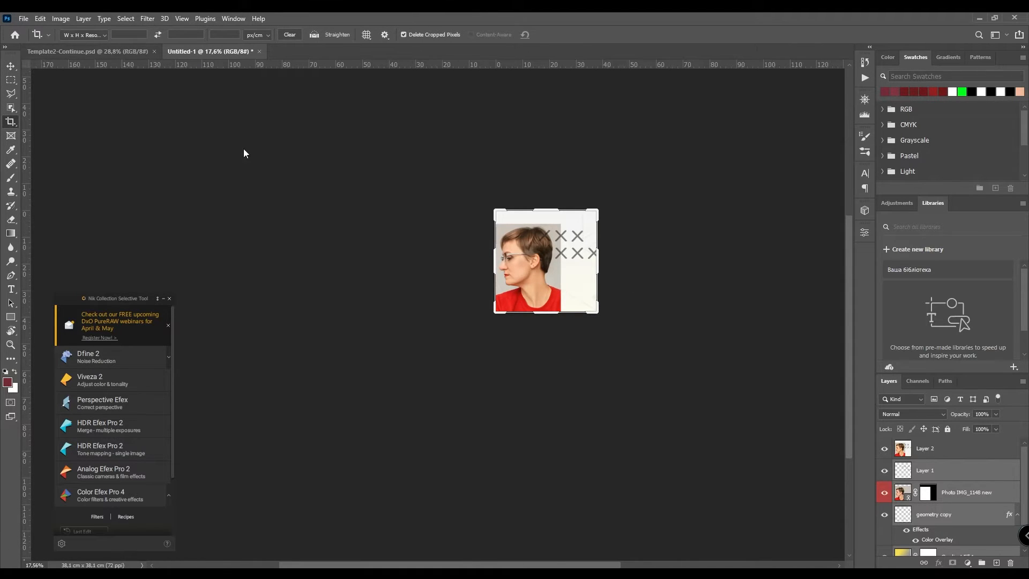
click(544, 263)
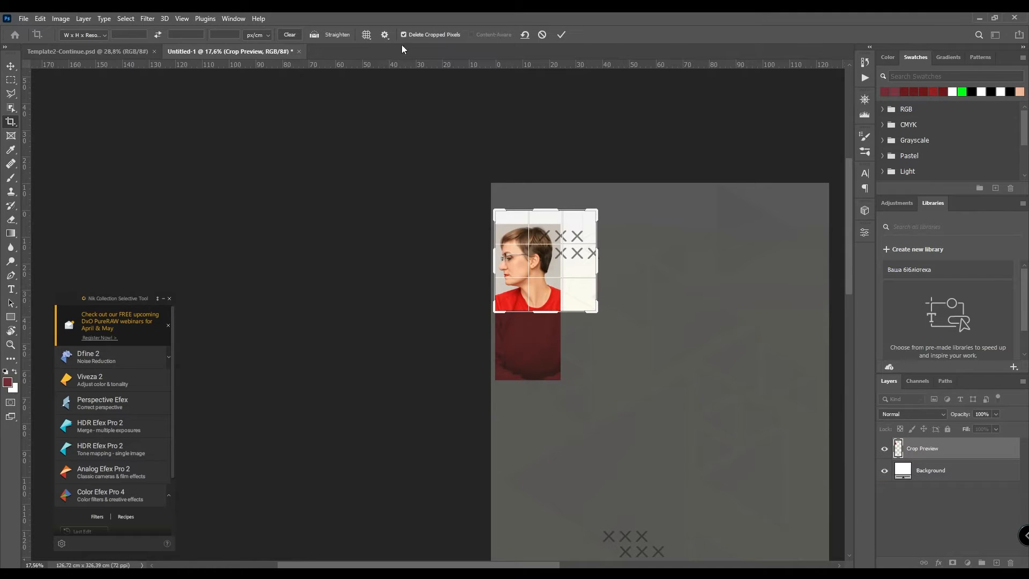
click(564, 36)
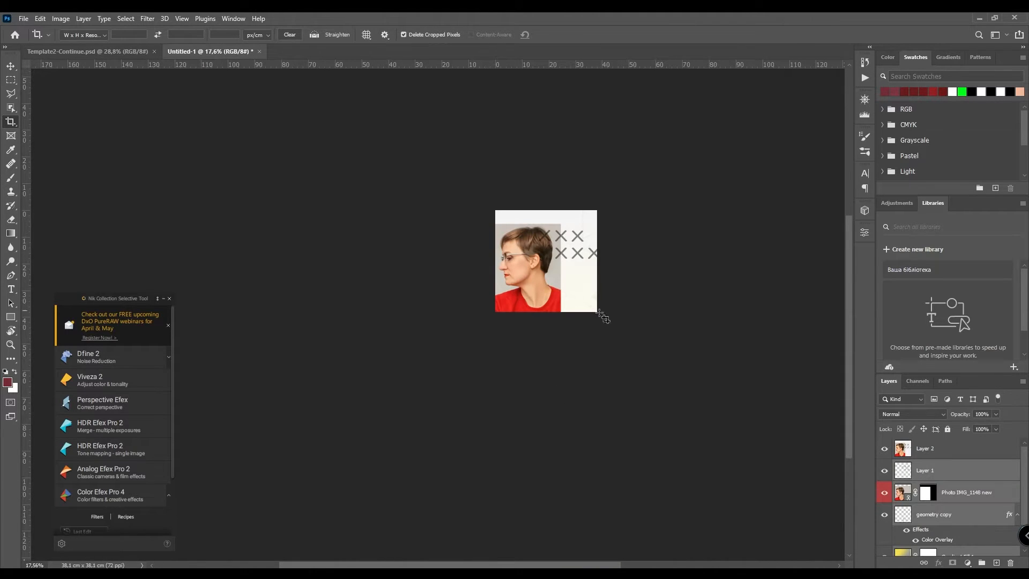
Step: Delete the faint merged reference, Layer 2, from the document
scroll(589, 291, up, 5)
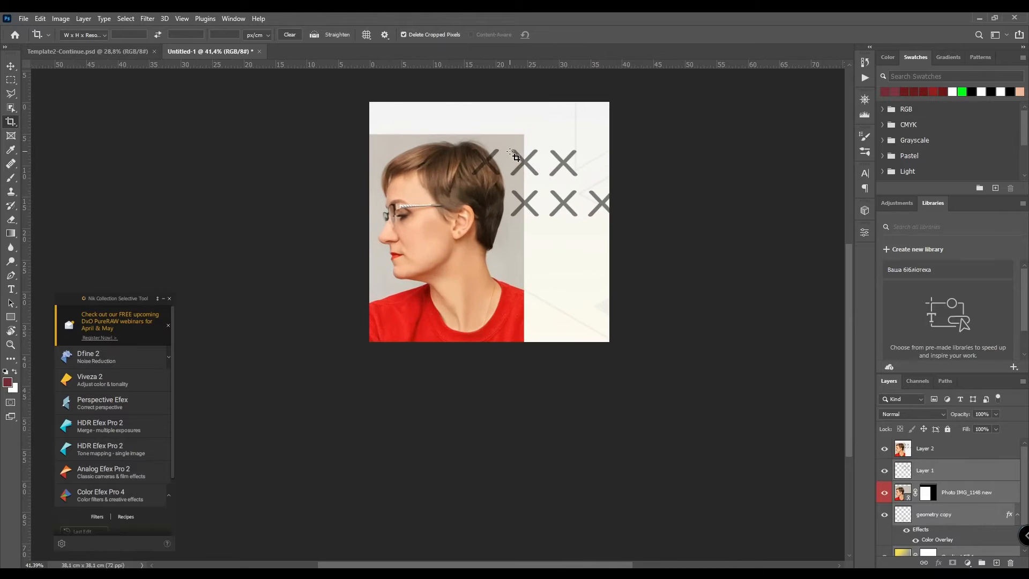
drag(514, 155, 482, 245)
scroll(499, 262, up, 2)
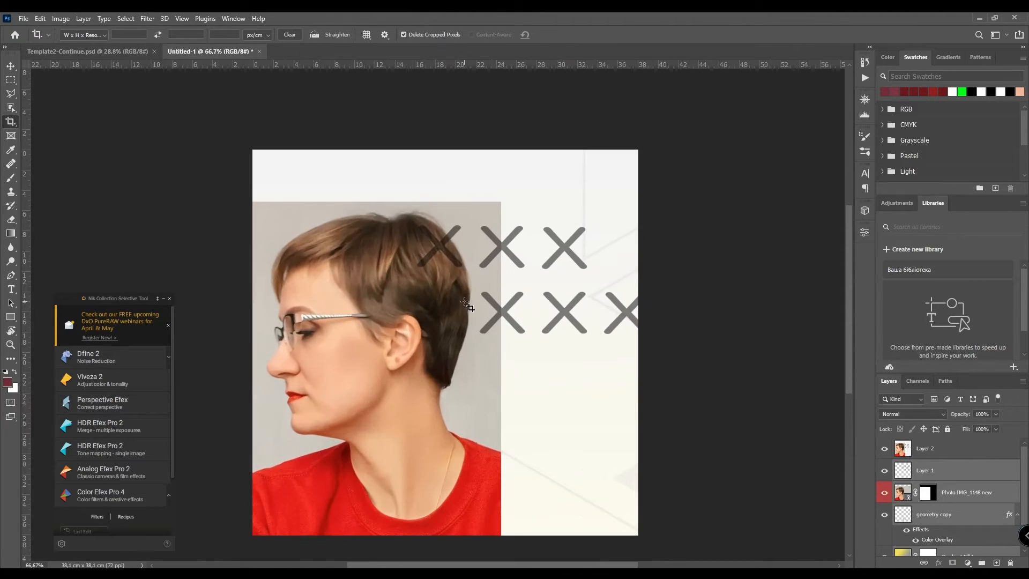
drag(464, 302, 488, 273)
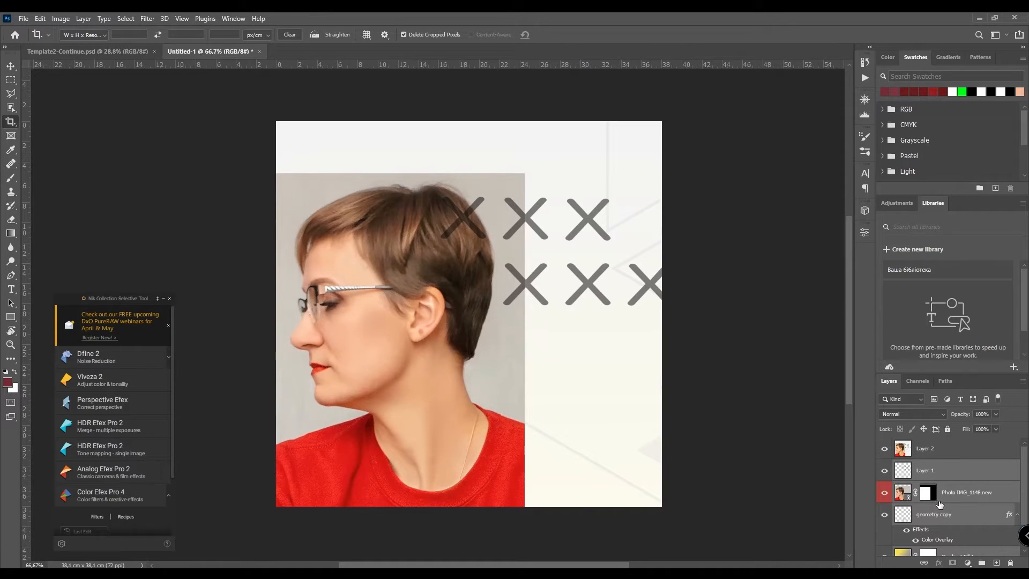
click(946, 452)
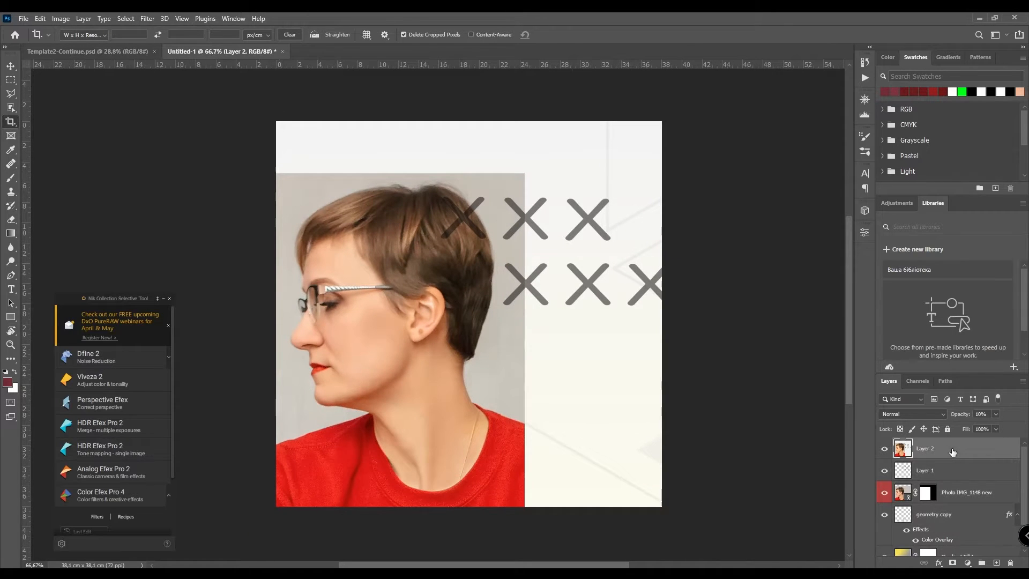
key(Delete)
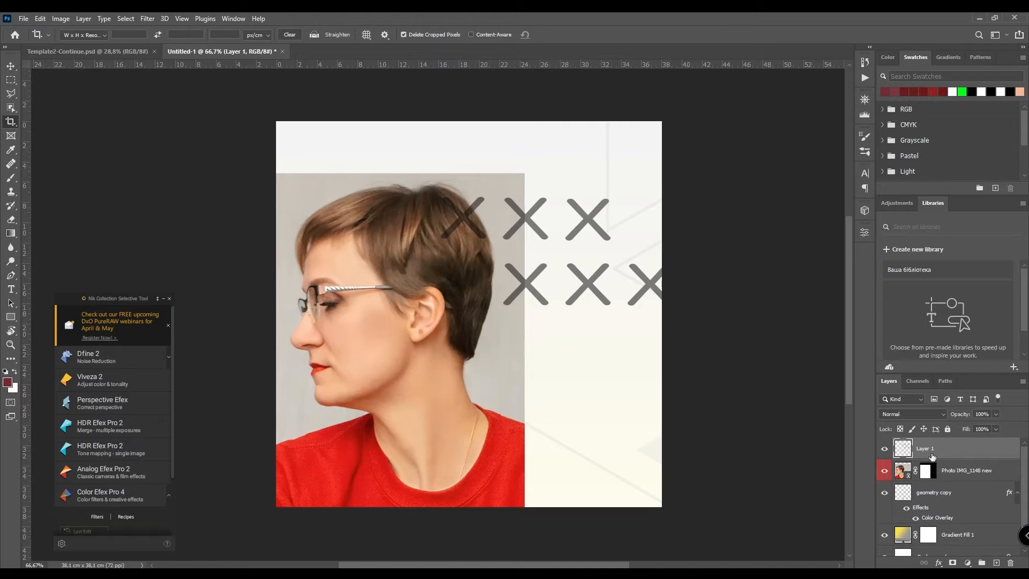
Step: Select the upper row of three crosses on Layer 1, cut it onto its own layer, and check both layers' visibility
click(886, 449)
click(885, 448)
key(m)
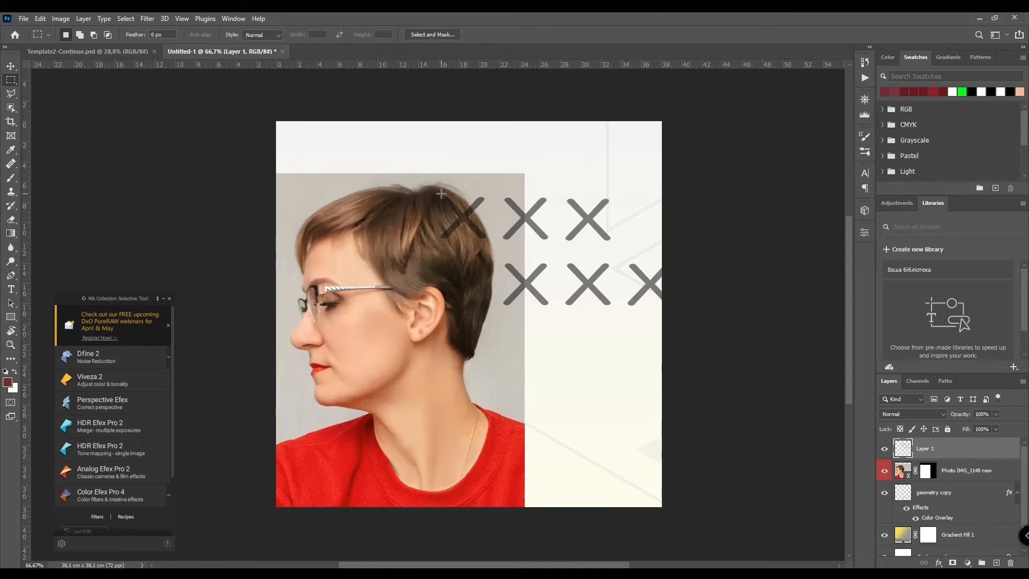
drag(433, 186, 617, 248)
right_click(526, 220)
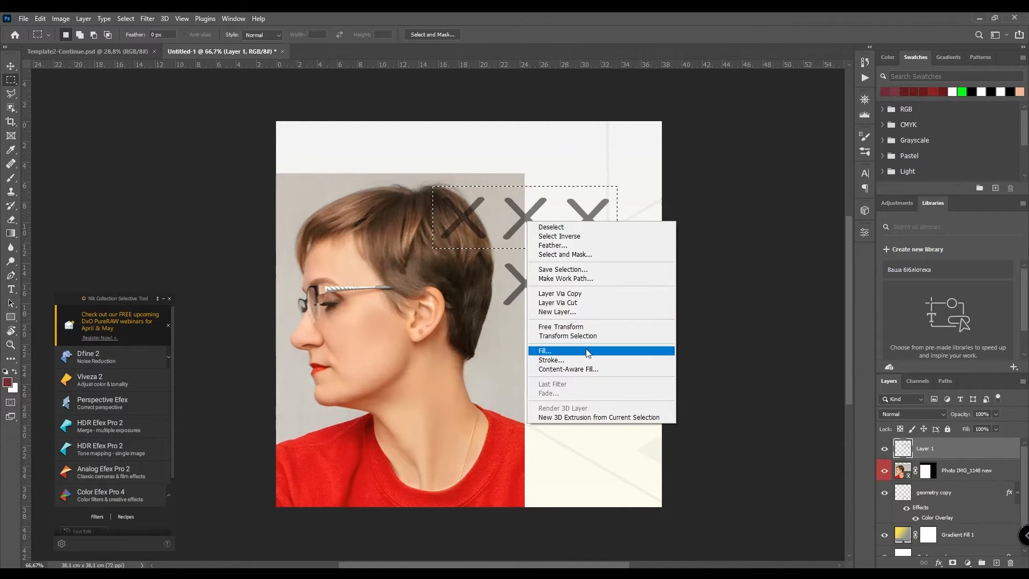
click(590, 302)
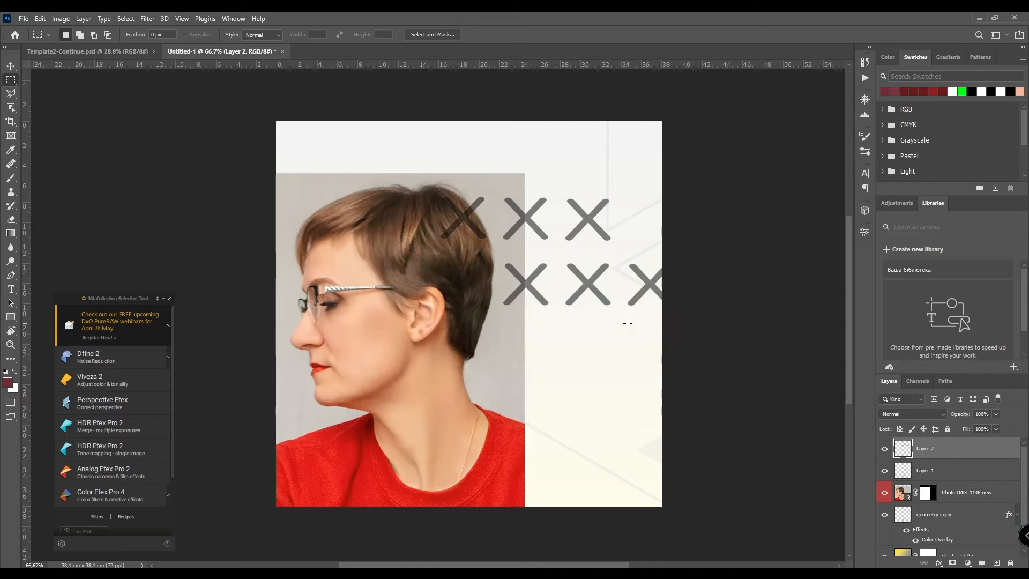
click(885, 449)
click(885, 449)
click(885, 471)
click(885, 471)
Step: Rename the new upper-row layer as Up Crosses and Layer 1 as Low Crosses
double_click(925, 450)
text(Up Crosses)
double_click(923, 471)
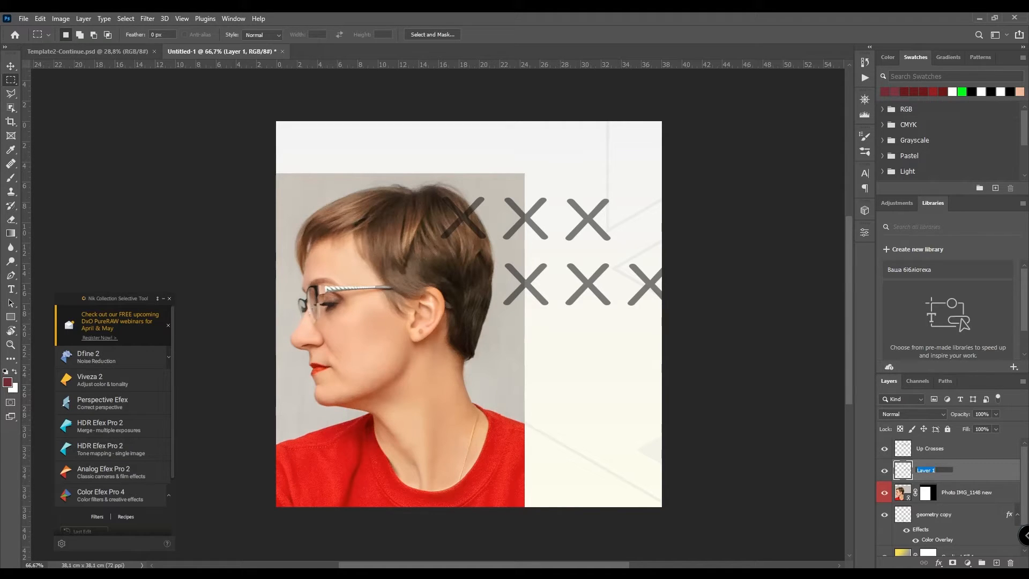
text(Low Crosses)
key(Return)
right_click(977, 470)
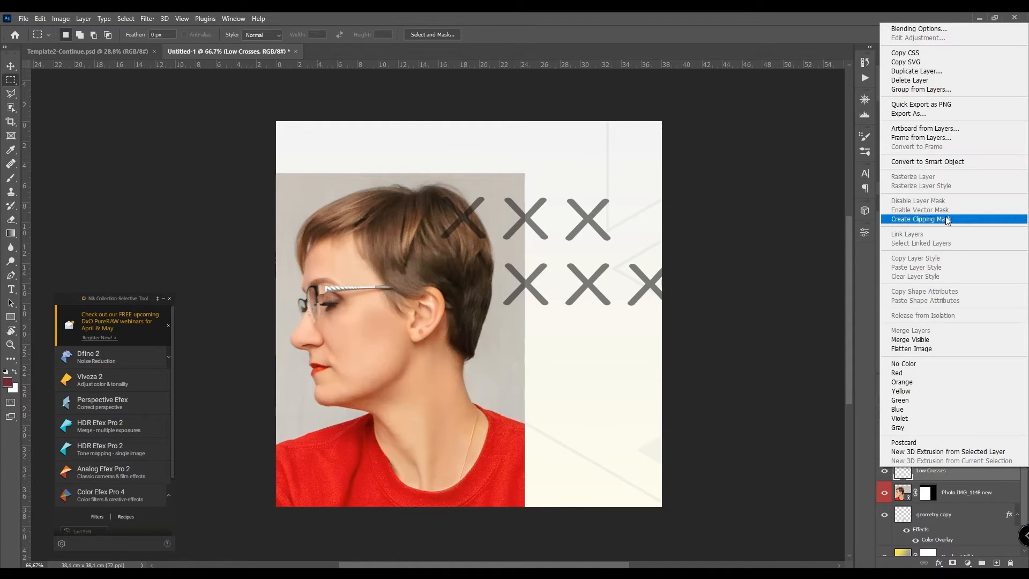
click(979, 472)
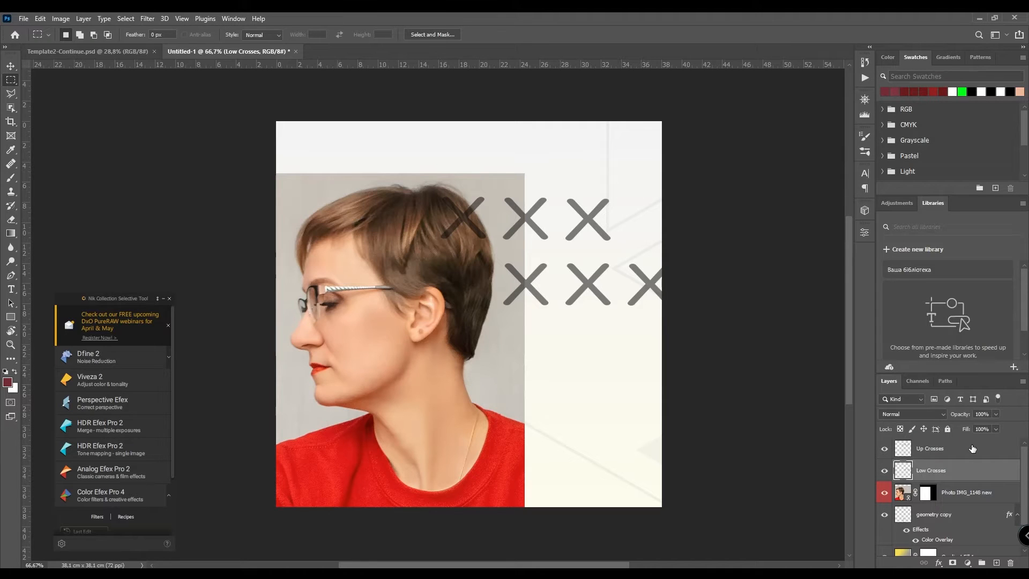
Step: Rasterize the Photo IMG_1148 new layer and apply its layer mask
click(998, 500)
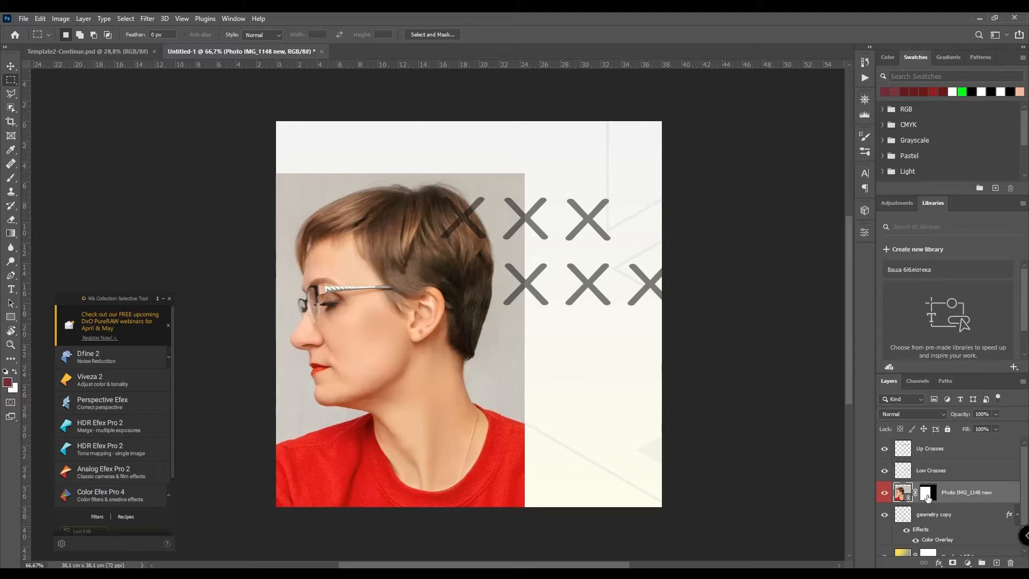
right_click(1002, 494)
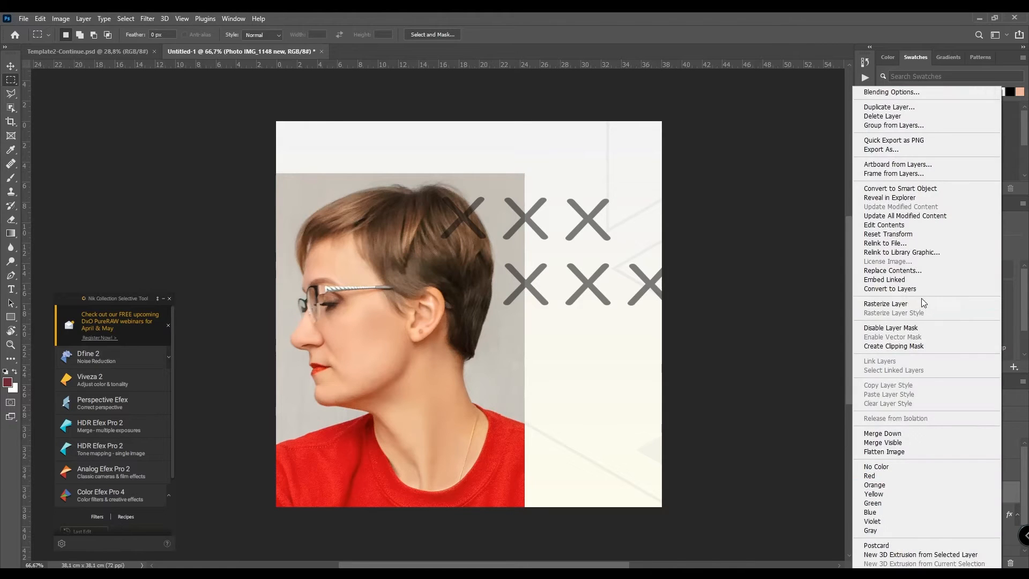
click(922, 304)
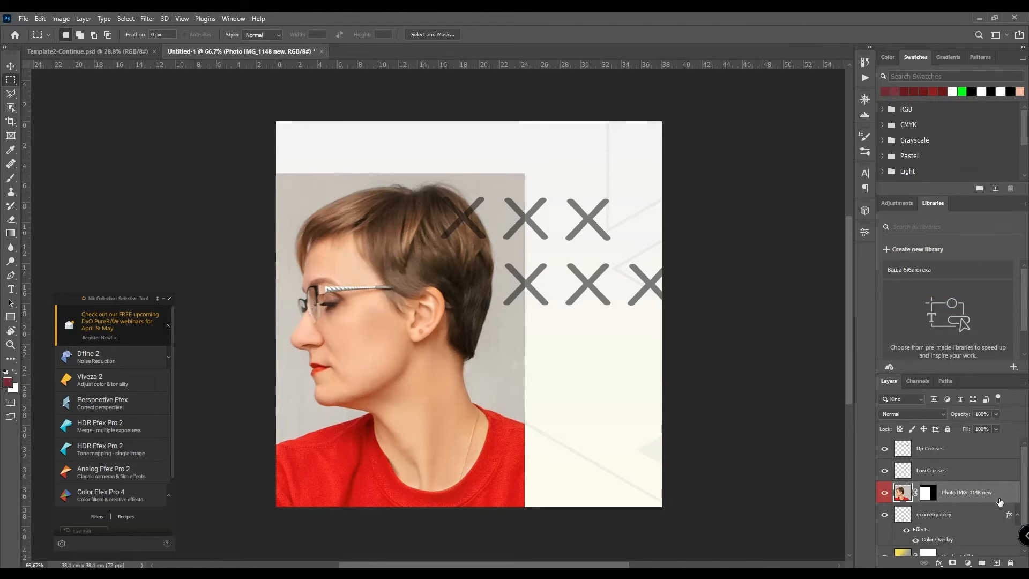
click(927, 493)
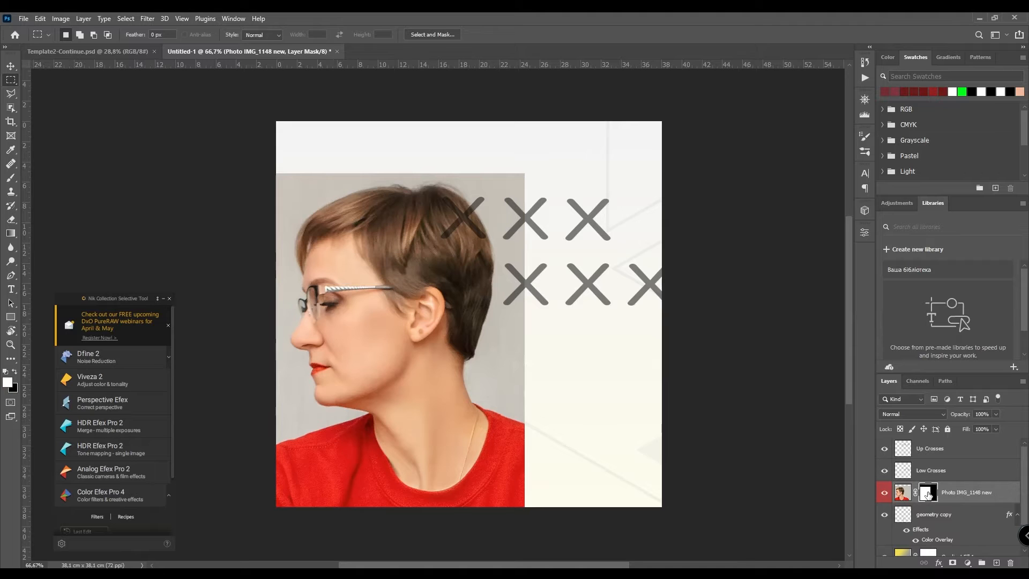
right_click(928, 494)
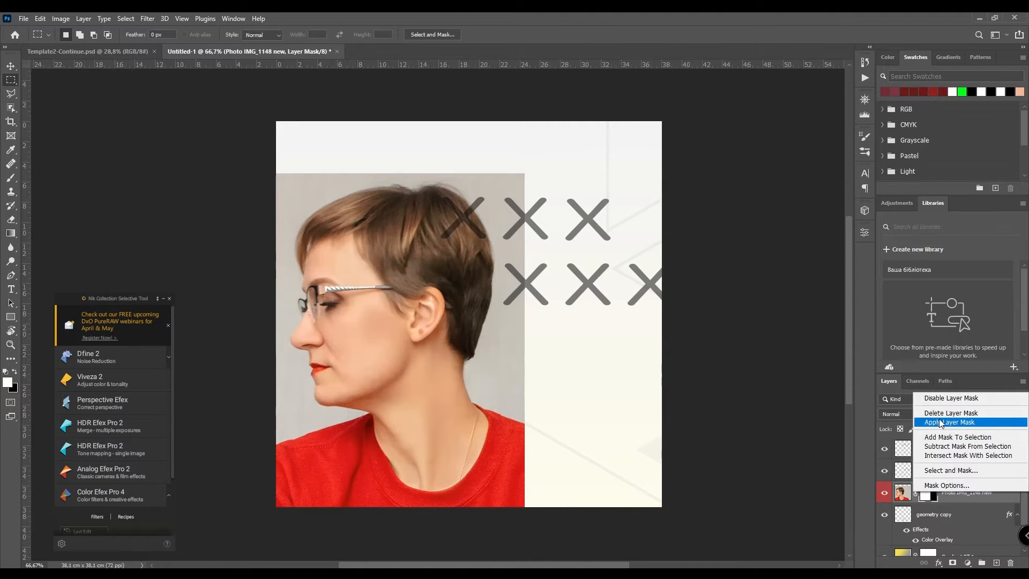
click(939, 423)
Step: Rasterize the layer style of the geometry copy layer
scroll(944, 516, down, 1)
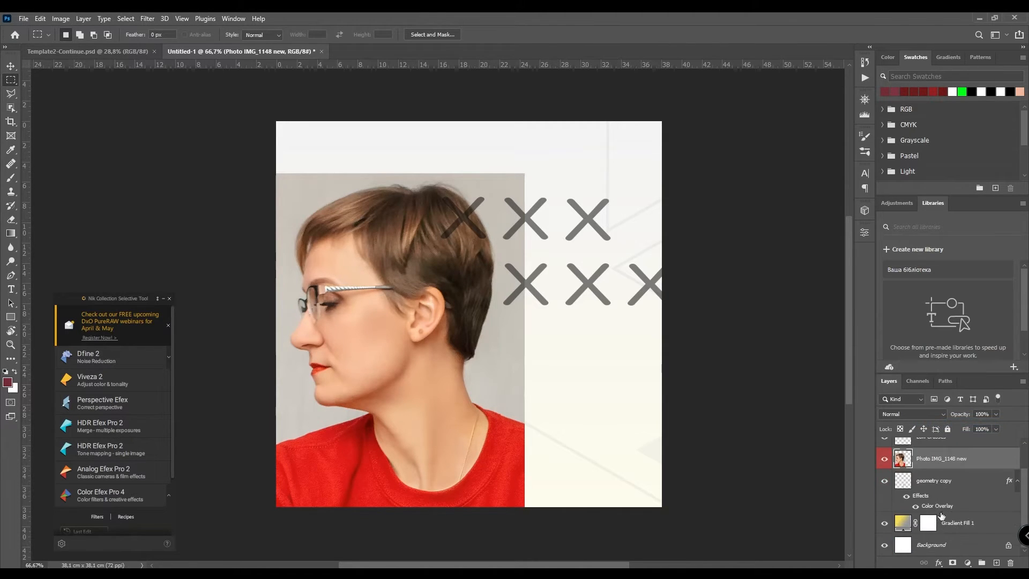
click(963, 486)
right_click(963, 485)
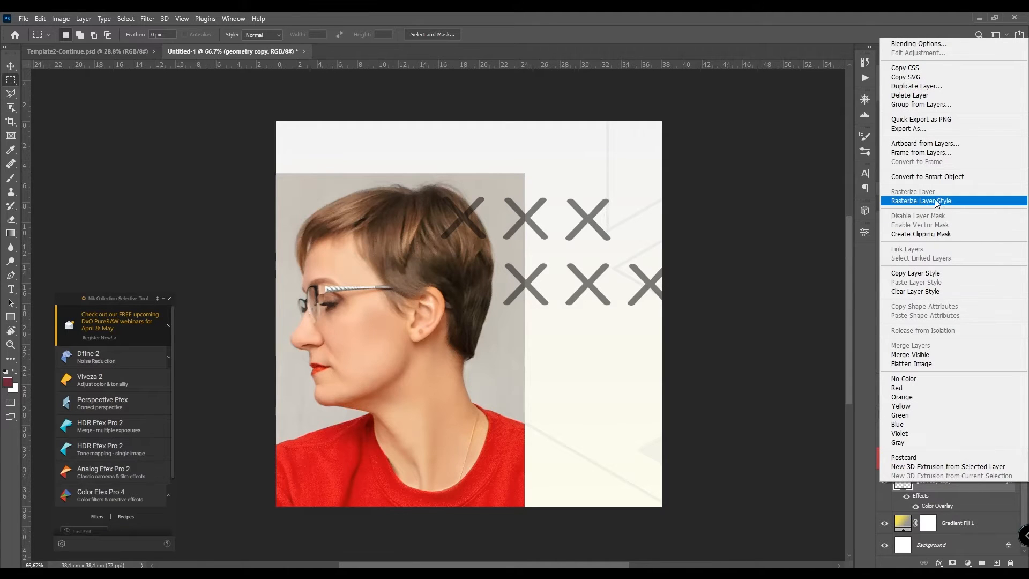
click(920, 203)
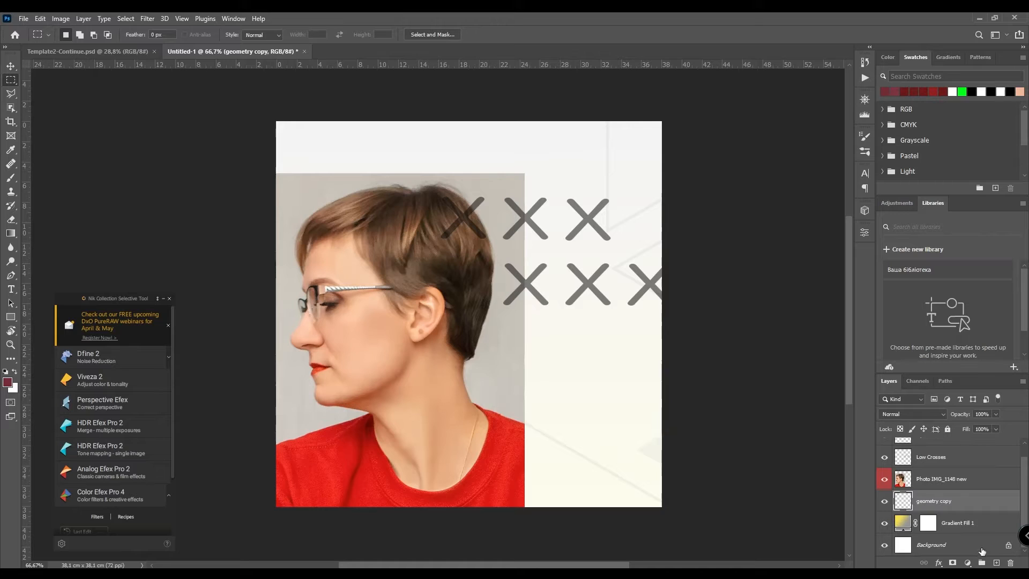
Step: Rasterize the Gradient Fill 1 layer and apply its layer mask
right_click(984, 528)
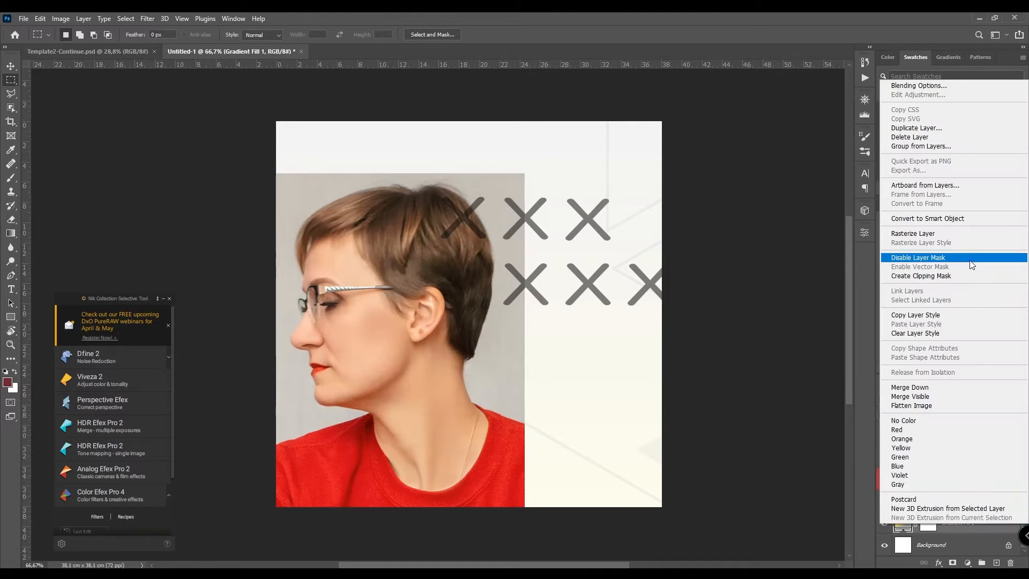
click(959, 235)
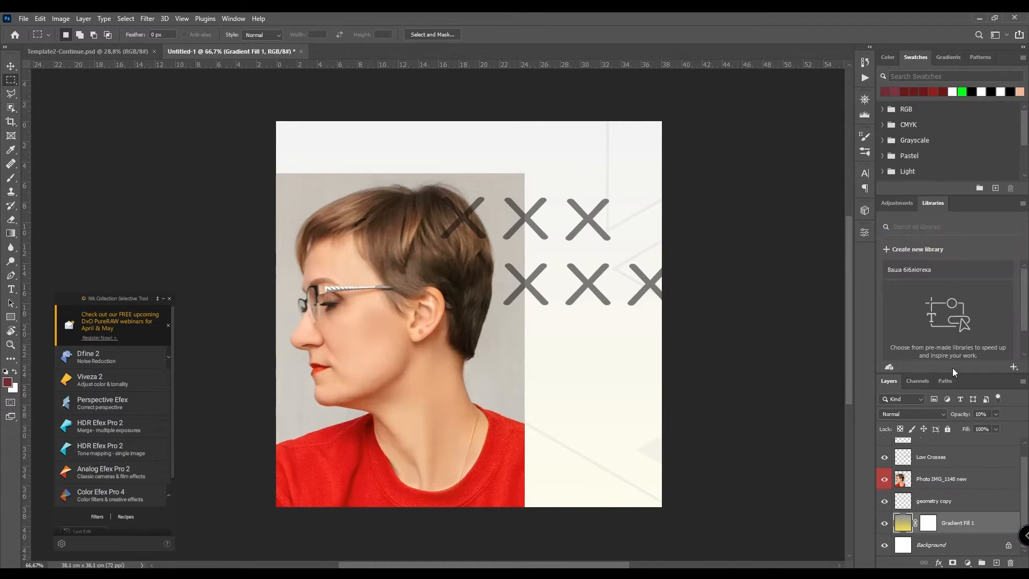
click(934, 525)
right_click(934, 526)
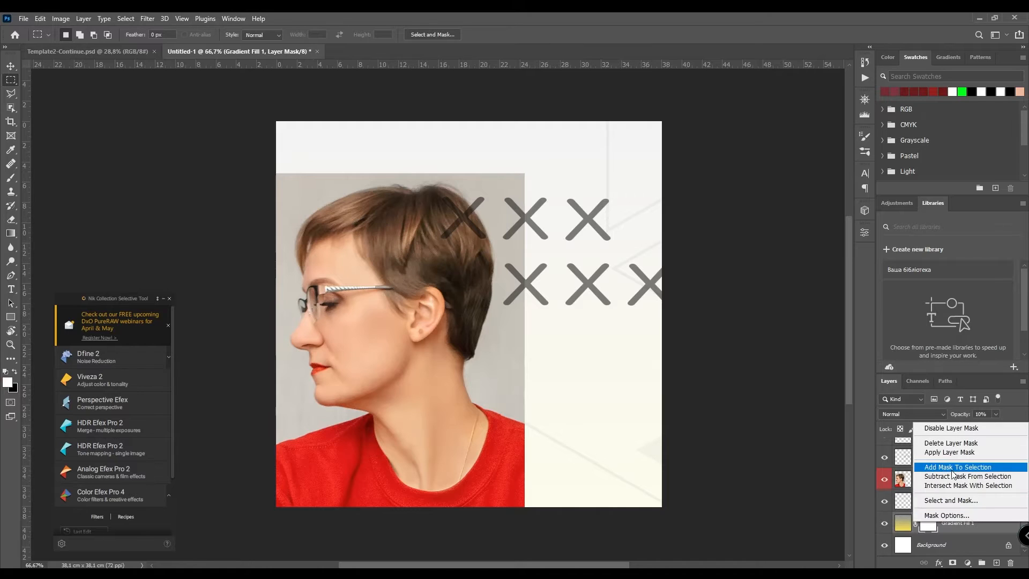
click(953, 453)
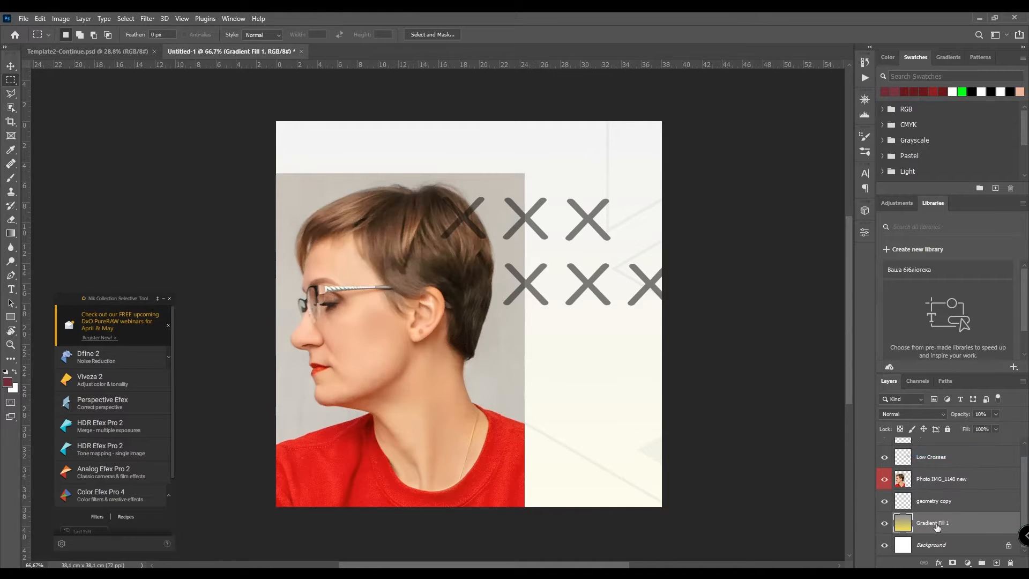
Step: Convert the locked Background into a regular layer and rename it as BG
right_click(977, 549)
click(922, 550)
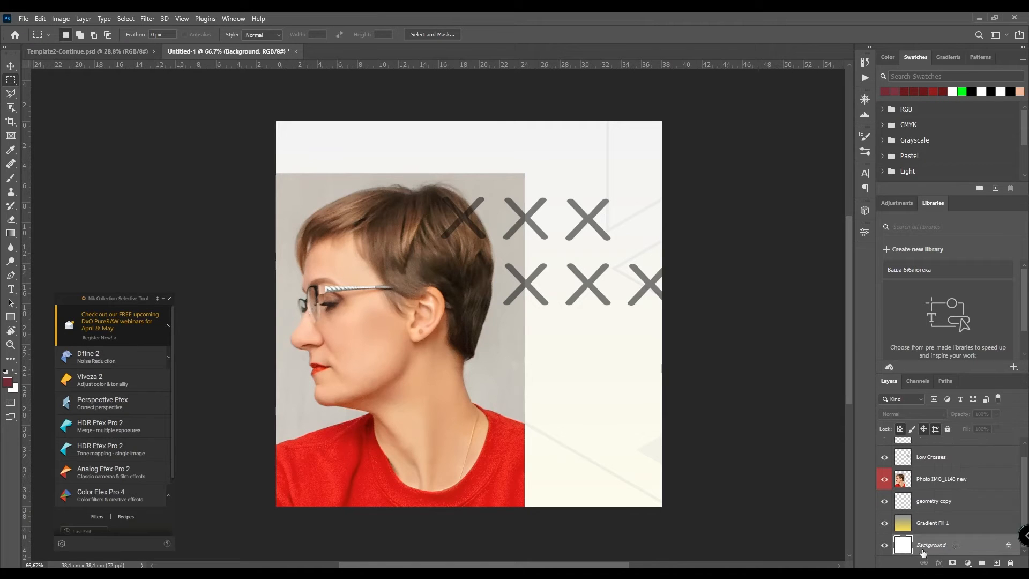
double_click(927, 545)
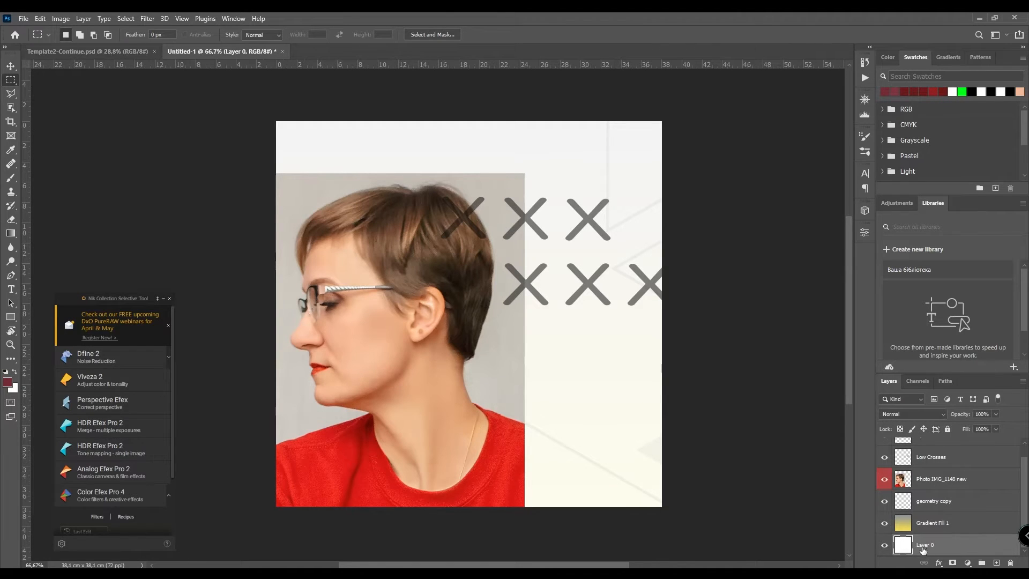
text(BG)
key(Return)
click(984, 515)
scroll(986, 512, up, 1)
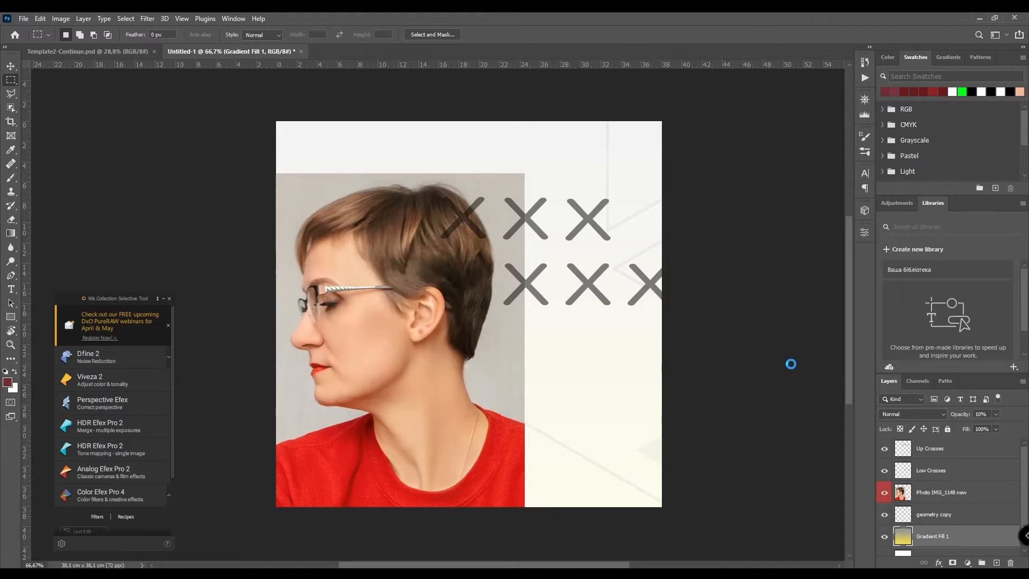
Step: Save the layered document as Source.psd in the 2021-05-03 folder, replacing the existing file
key(ctrl+s)
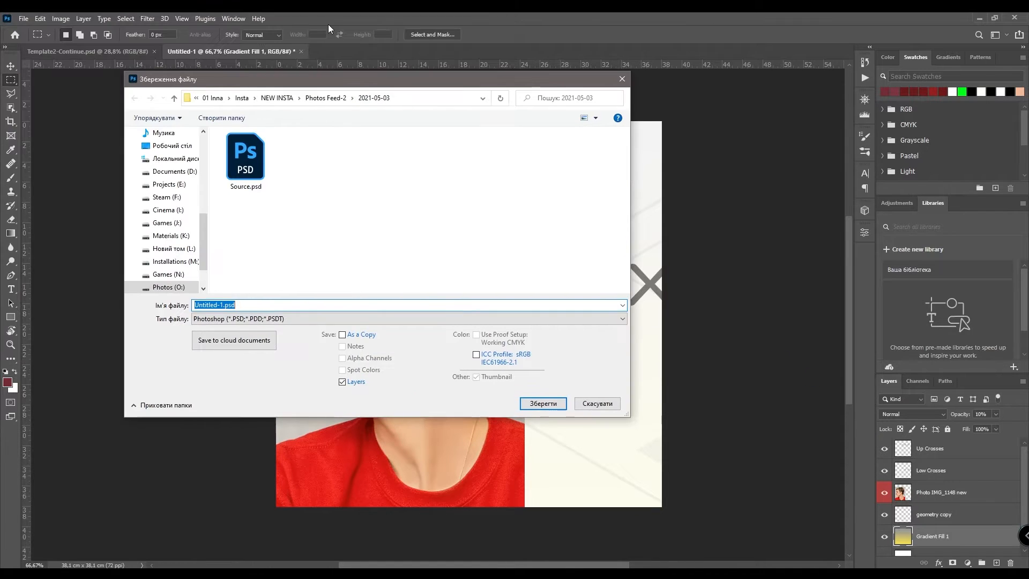
click(365, 203)
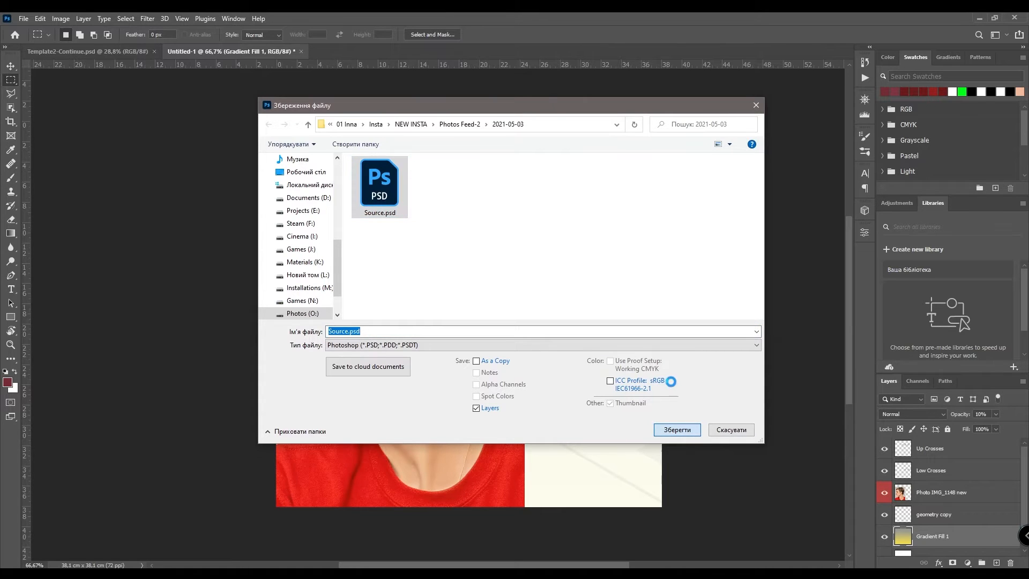
key(Return)
click(540, 299)
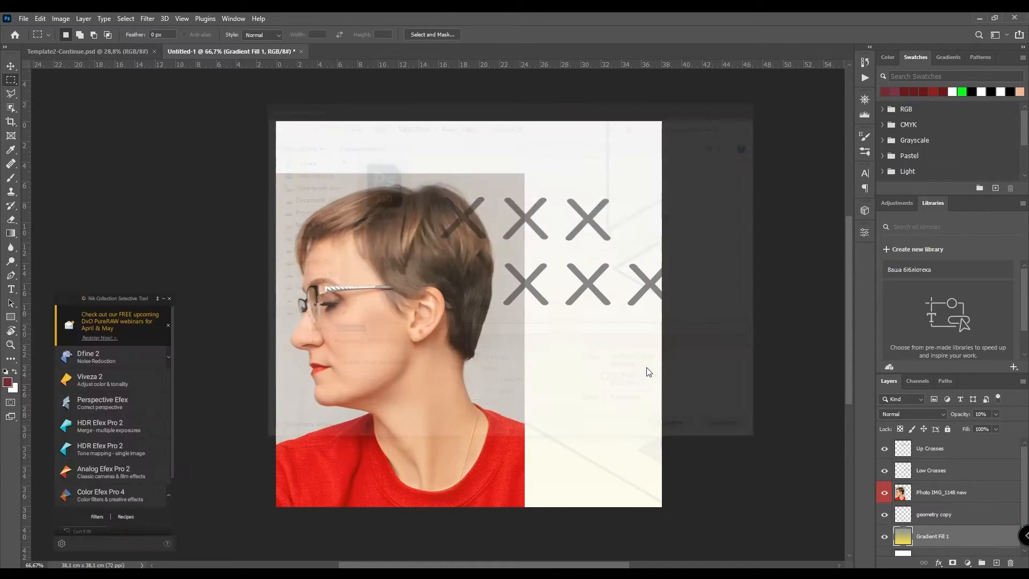
key(Return)
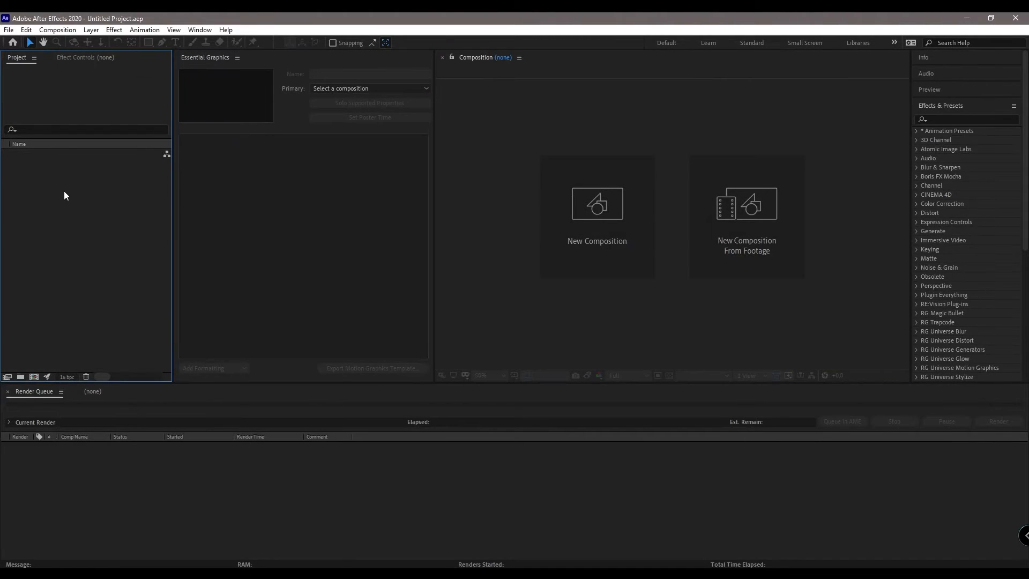
Step: Import Mask smoke.mp4 from the Project files folder as footage
double_click(63, 191)
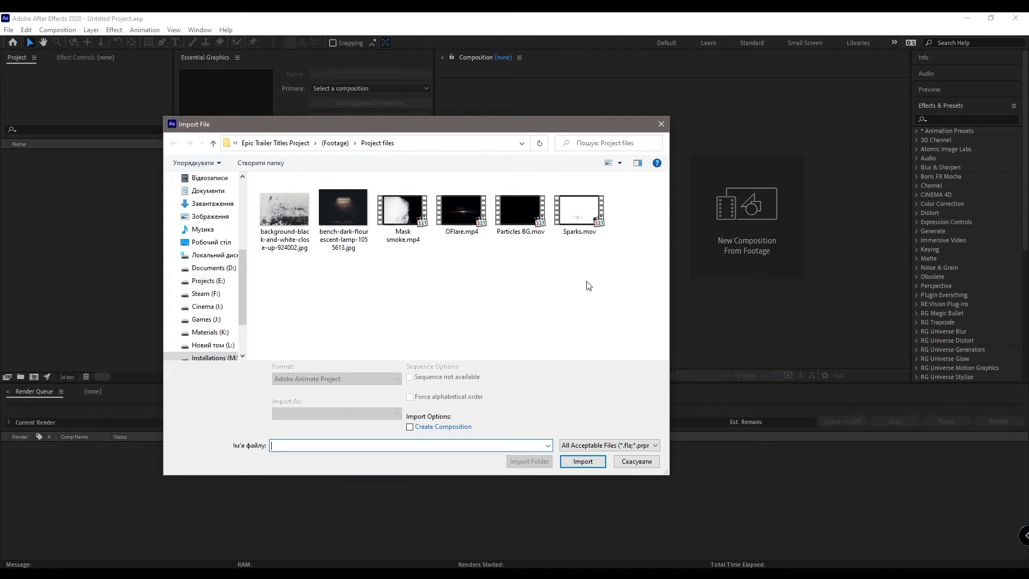
drag(390, 124, 555, 94)
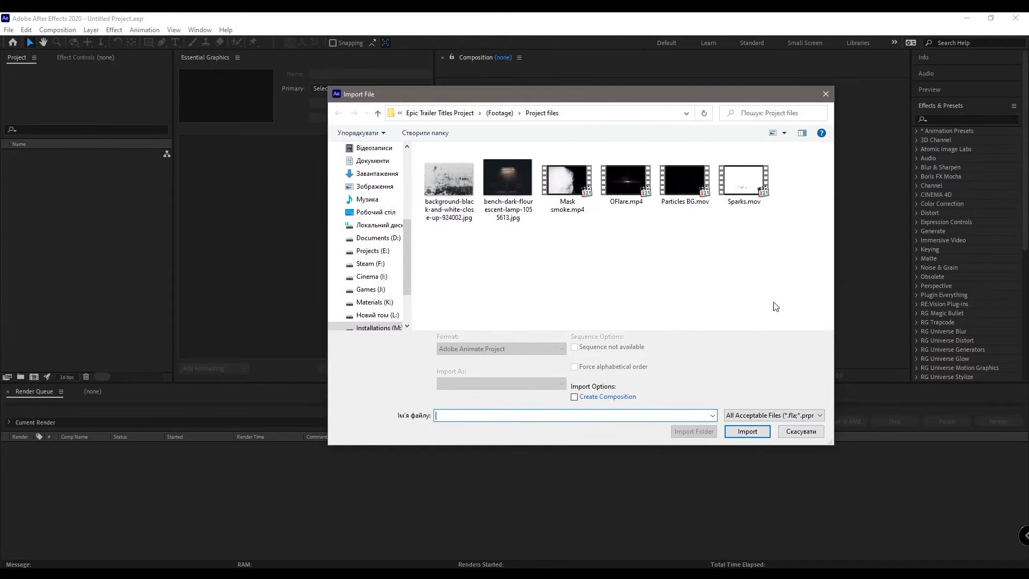
click(568, 194)
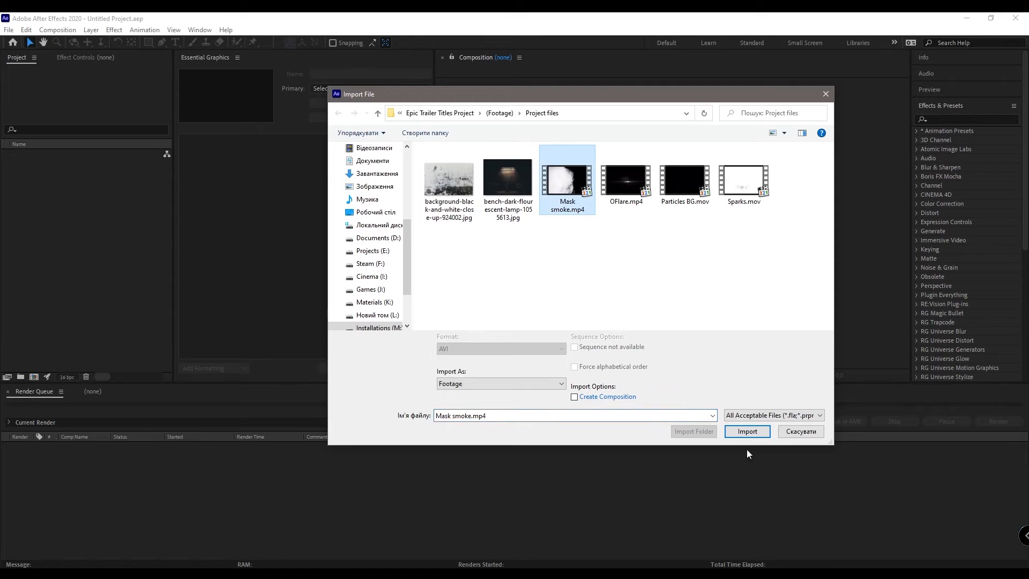
click(748, 432)
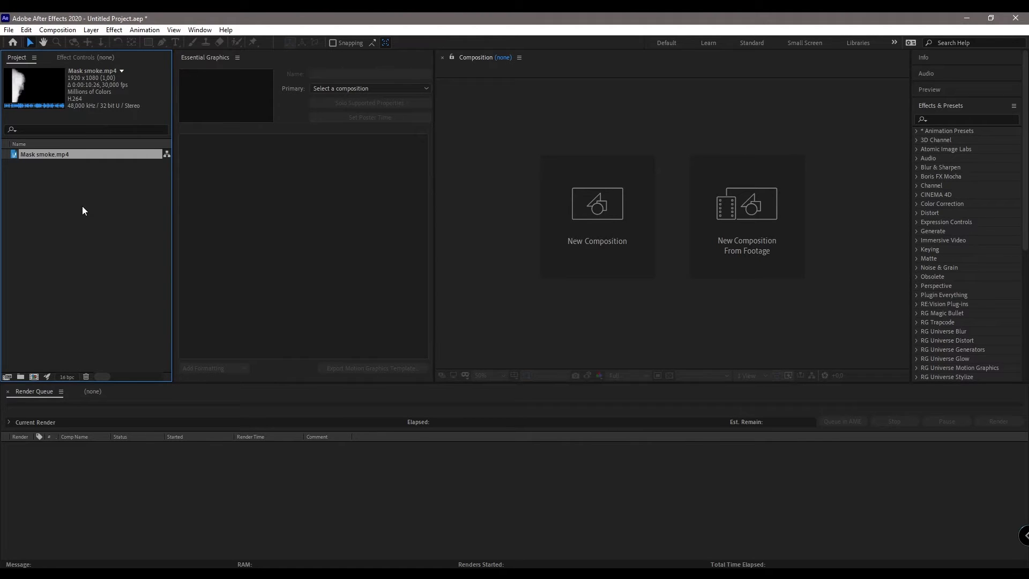
Step: Import Source.psd from within Photoshop Projects on the Photos (O:) drive as a Composition with Editable Layer Styles
double_click(82, 220)
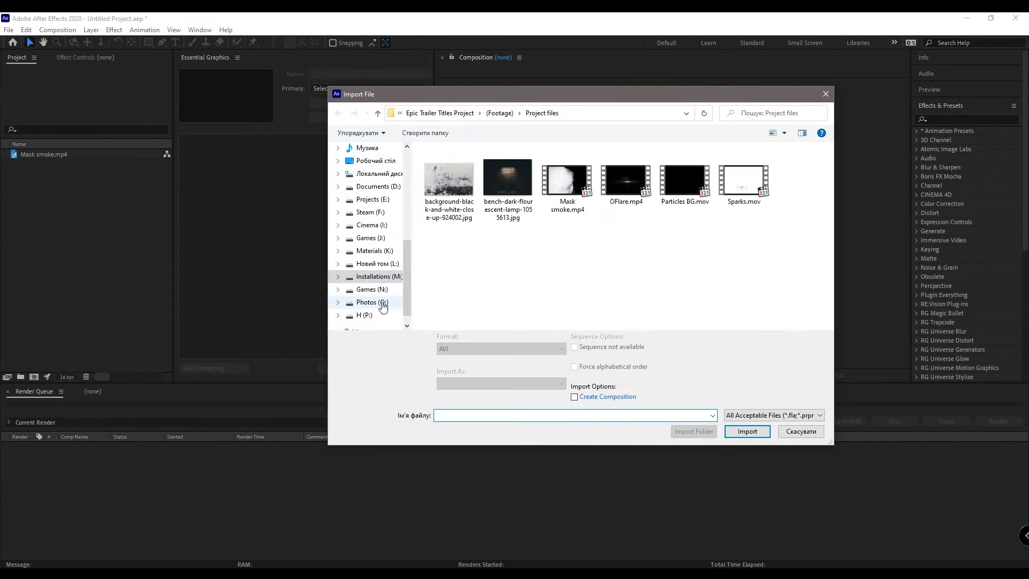
click(382, 303)
click(469, 192)
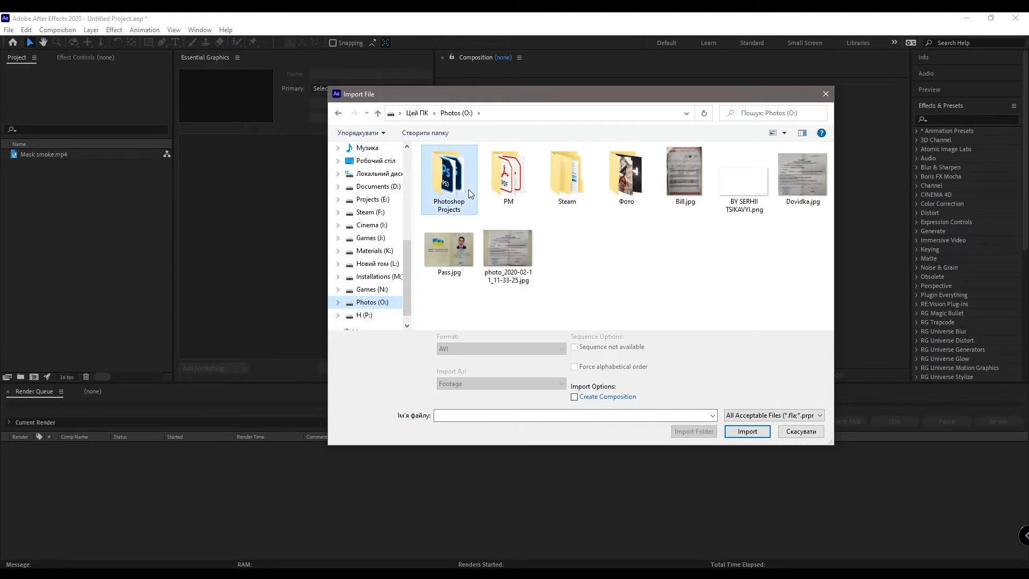
double_click(469, 192)
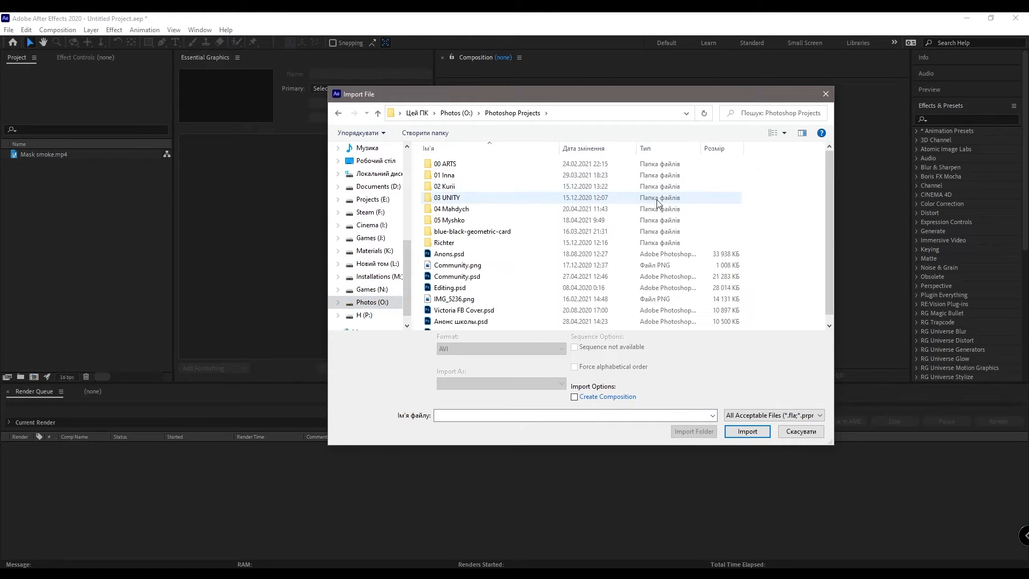
double_click(470, 176)
double_click(622, 175)
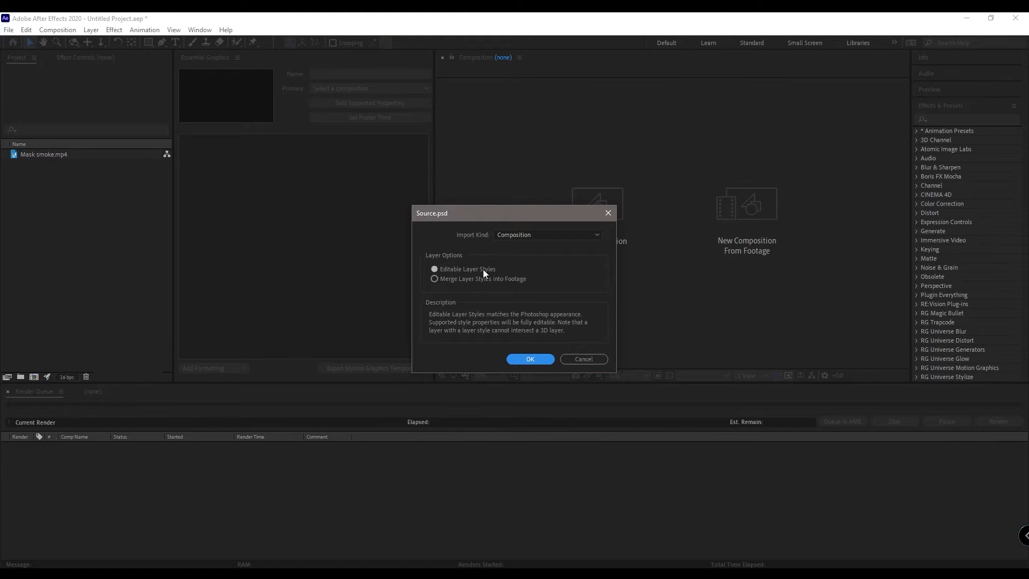
click(536, 358)
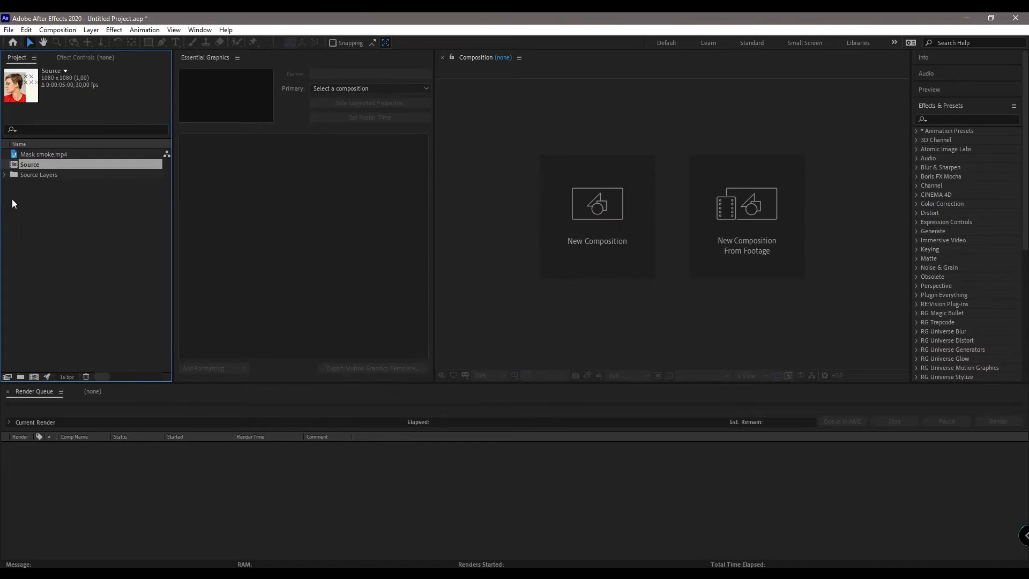
Step: Open the Source composition in the timeline and select its Gradient Fill 1 layer
mouse_move(51, 165)
mouse_down()
mouse_move(55, 253)
mouse_move(79, 327)
mouse_move(71, 375)
mouse_move(48, 397)
mouse_move(78, 369)
mouse_move(58, 176)
mouse_up()
double_click(60, 165)
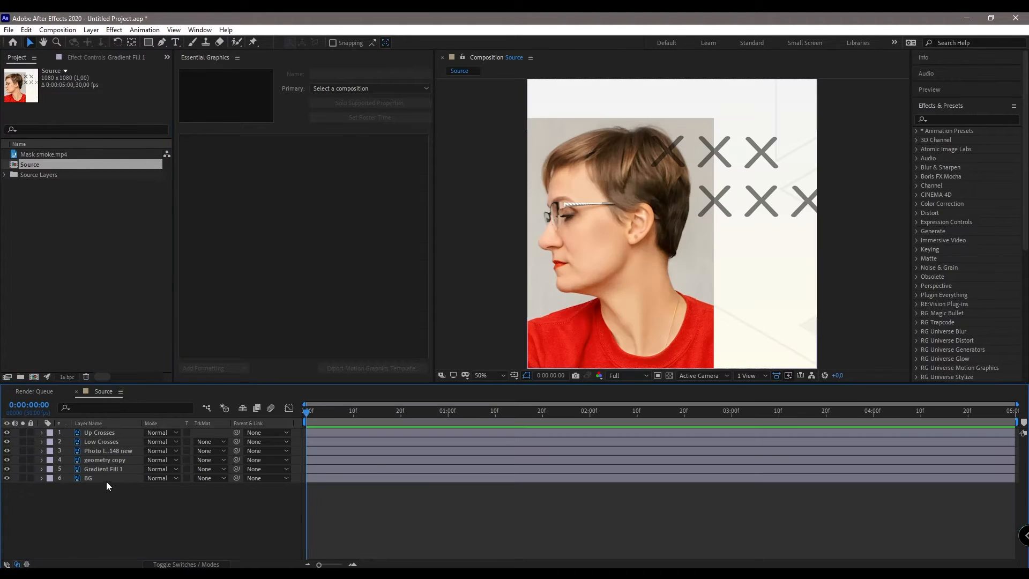
click(115, 469)
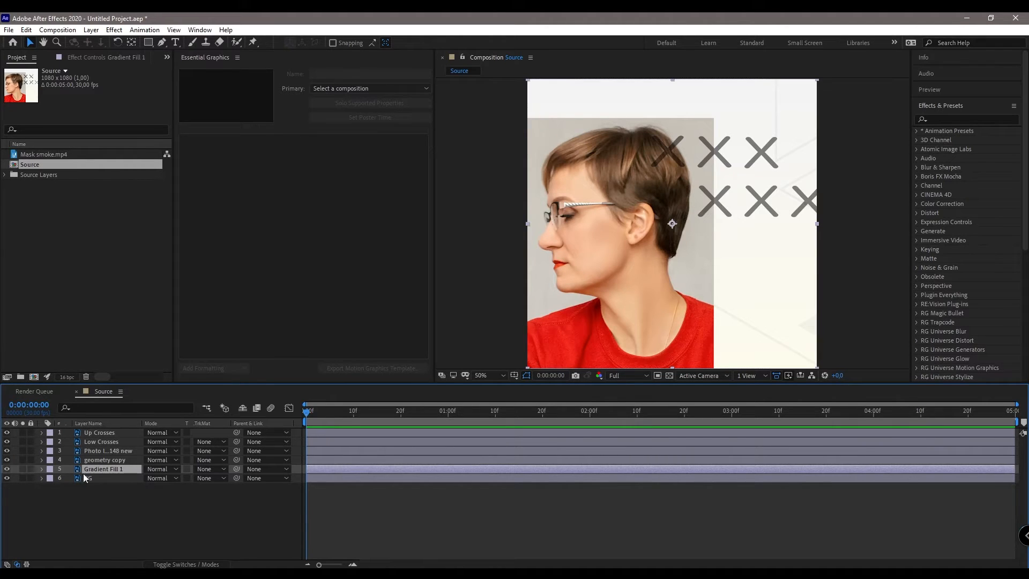
Step: Keyframe the geometry copy layer's Position from 1099, 540 at frame 0 to 540, 540 at frame 20
click(118, 460)
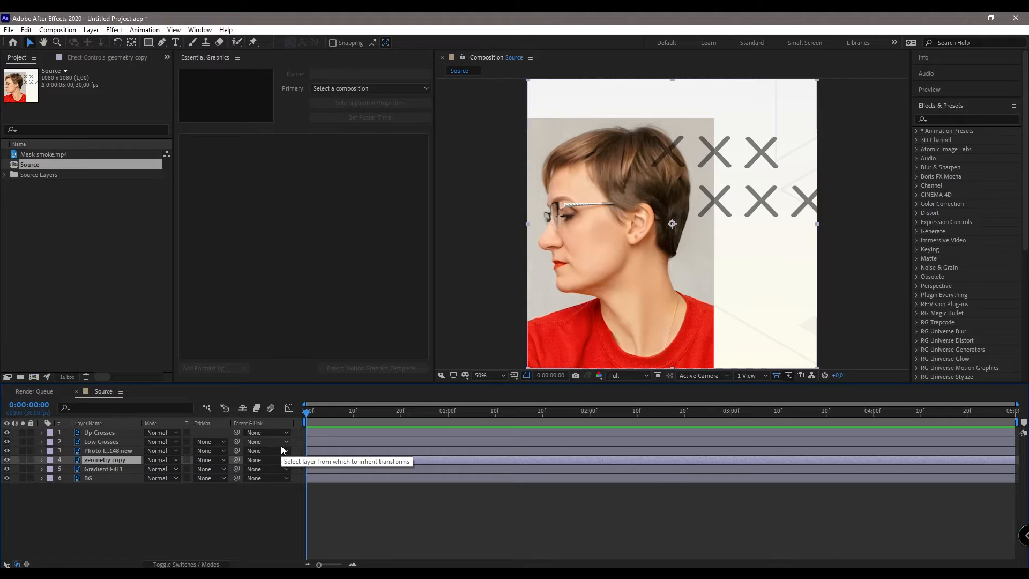
key(p)
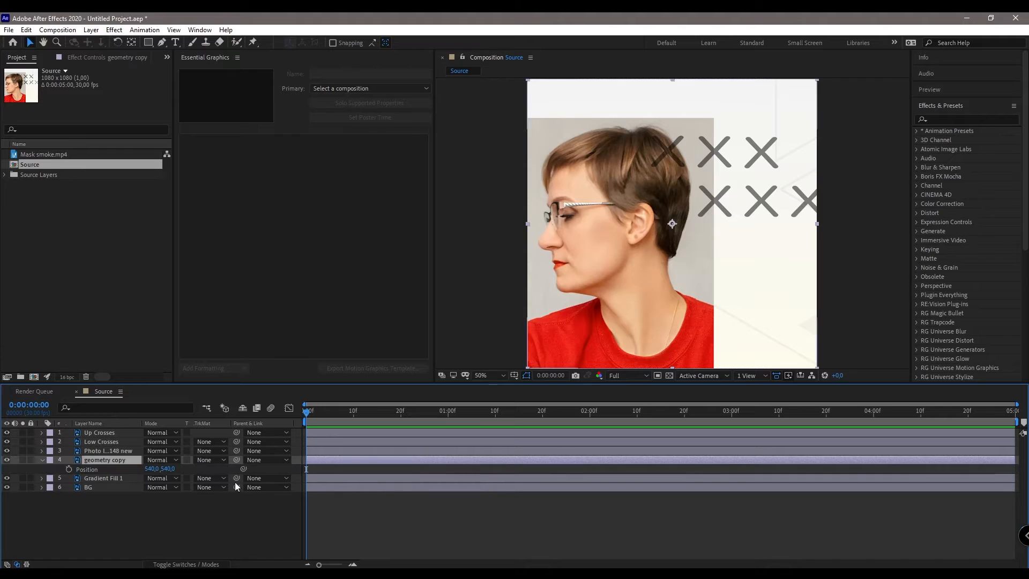
click(69, 471)
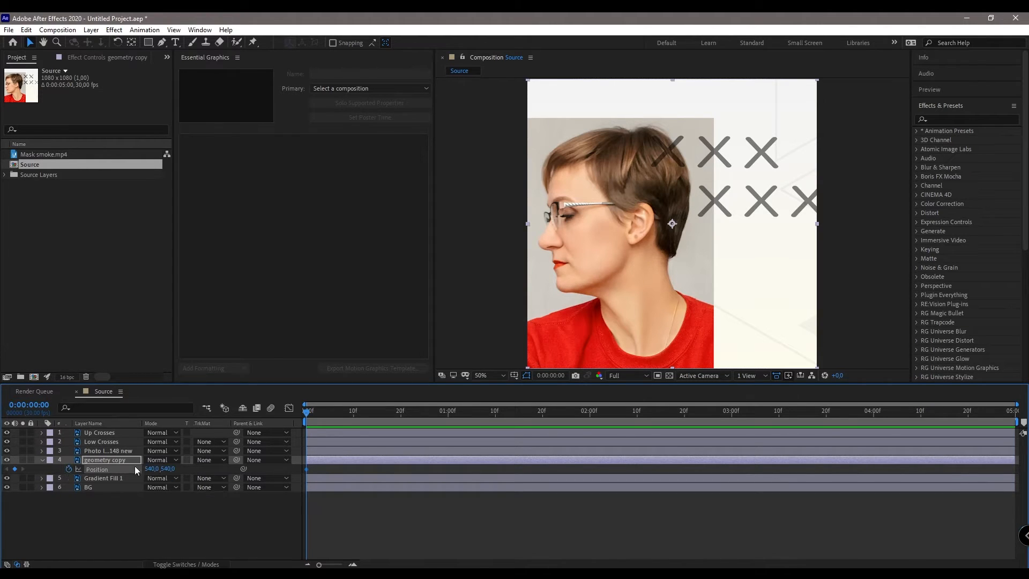
click(400, 414)
click(15, 469)
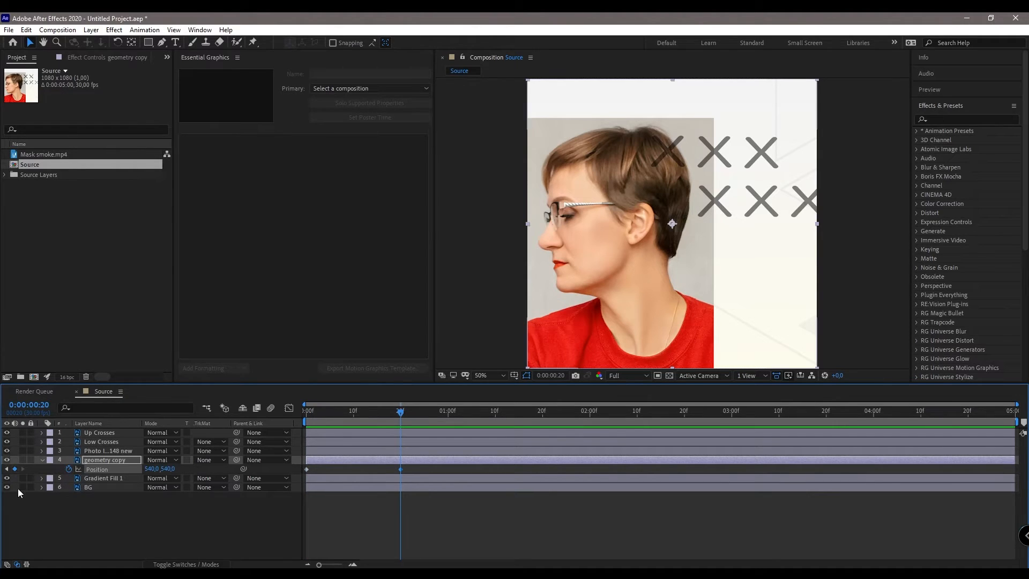
click(7, 472)
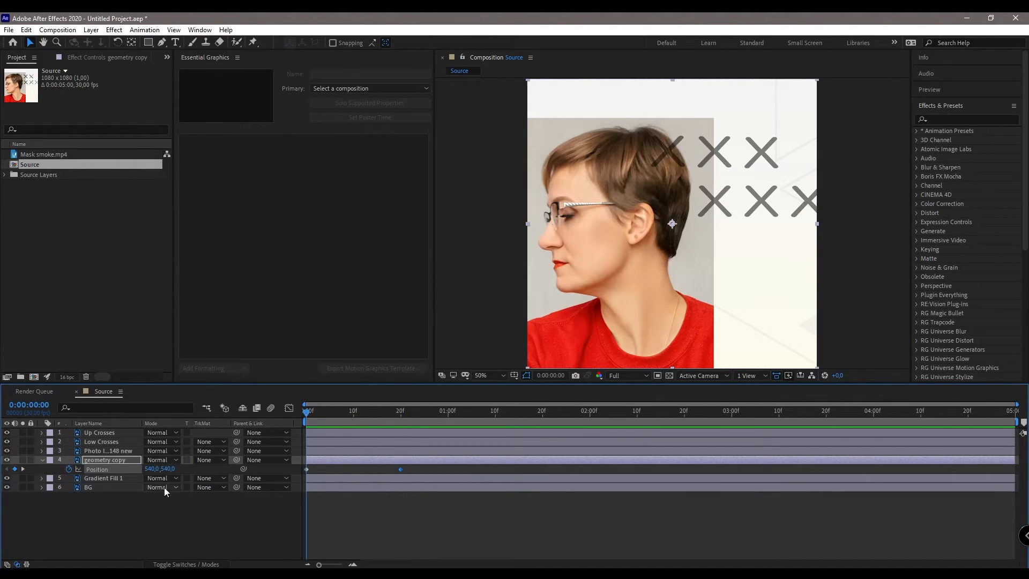
drag(151, 471, 471, 492)
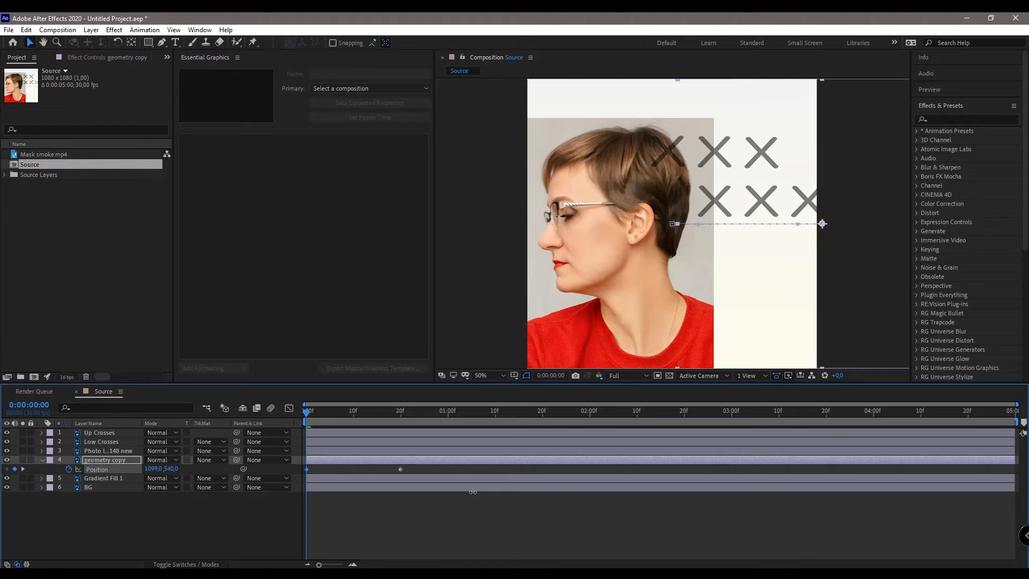
Step: Preview the geometry copy slide-in and shorten it by moving its second Position keyframe to about frame 15
key(space)
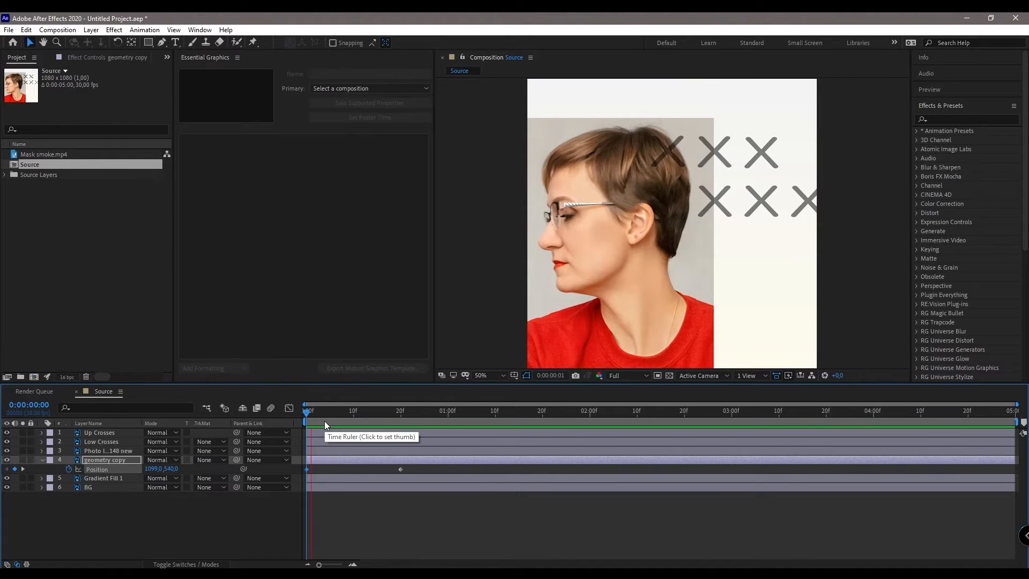
key(space)
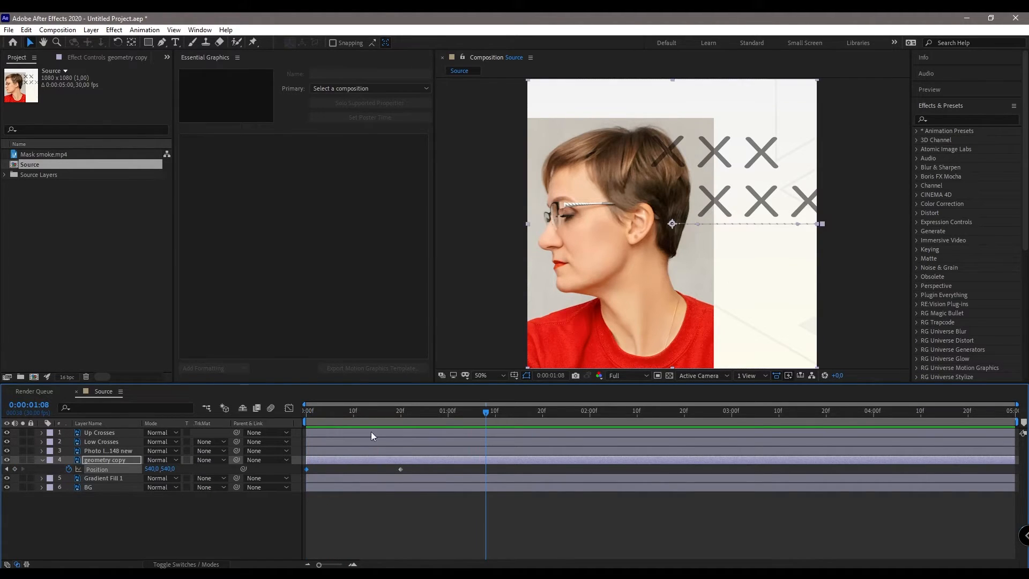
drag(360, 411, 250, 408)
key(space)
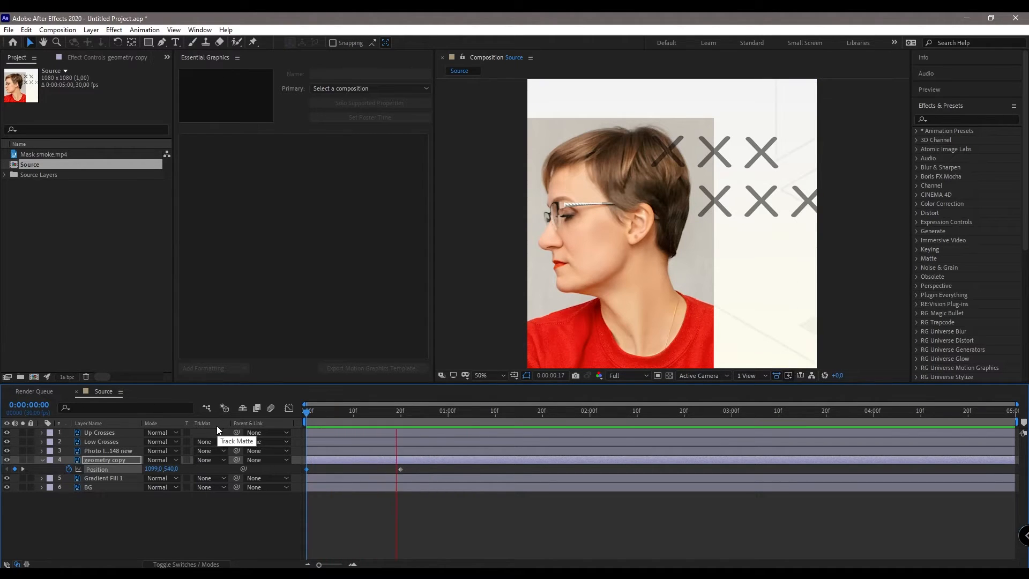
key(space)
drag(400, 470, 375, 469)
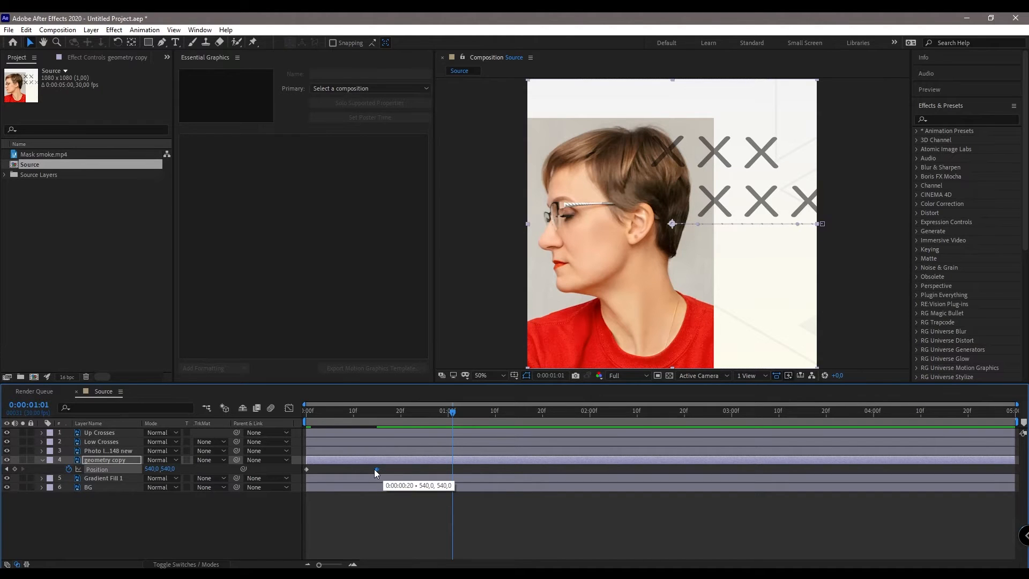
drag(332, 413, 167, 408)
key(space)
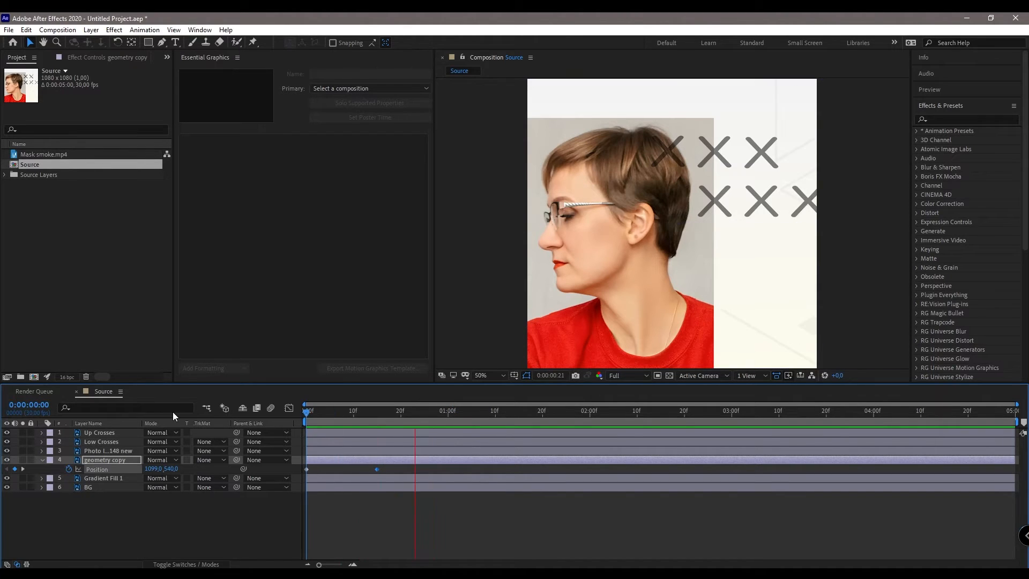
key(space)
key(space)
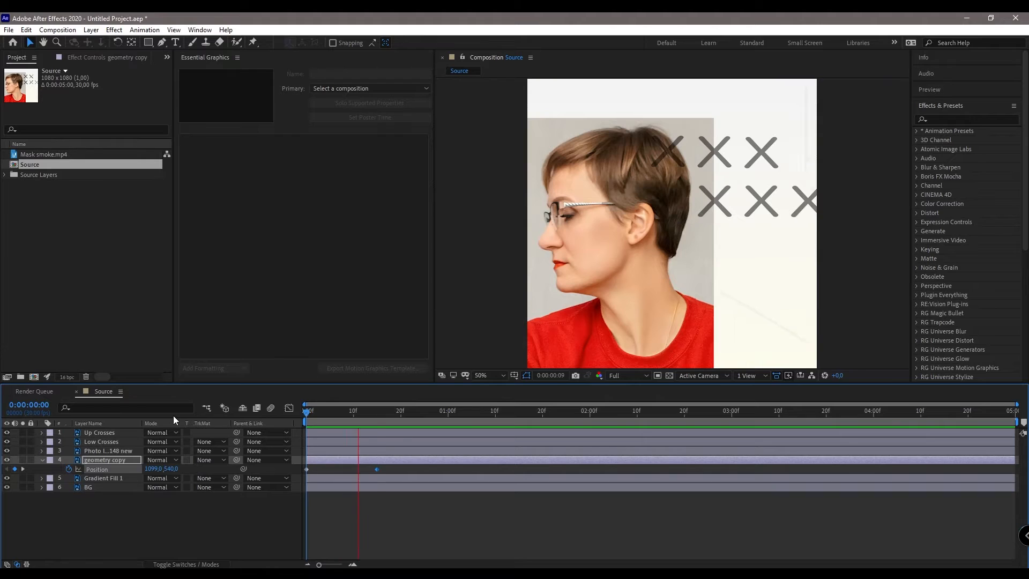
key(space)
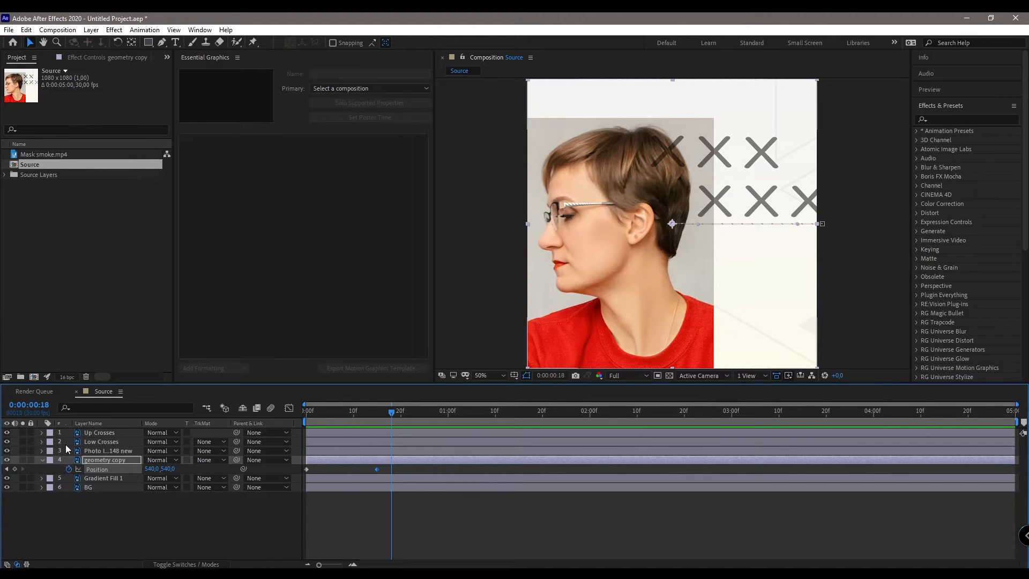
Step: Place Mask smoke.mp4 directly above the photo layer, starting at frame 0, and scrub through the smoke footage
click(95, 451)
drag(321, 411, 144, 406)
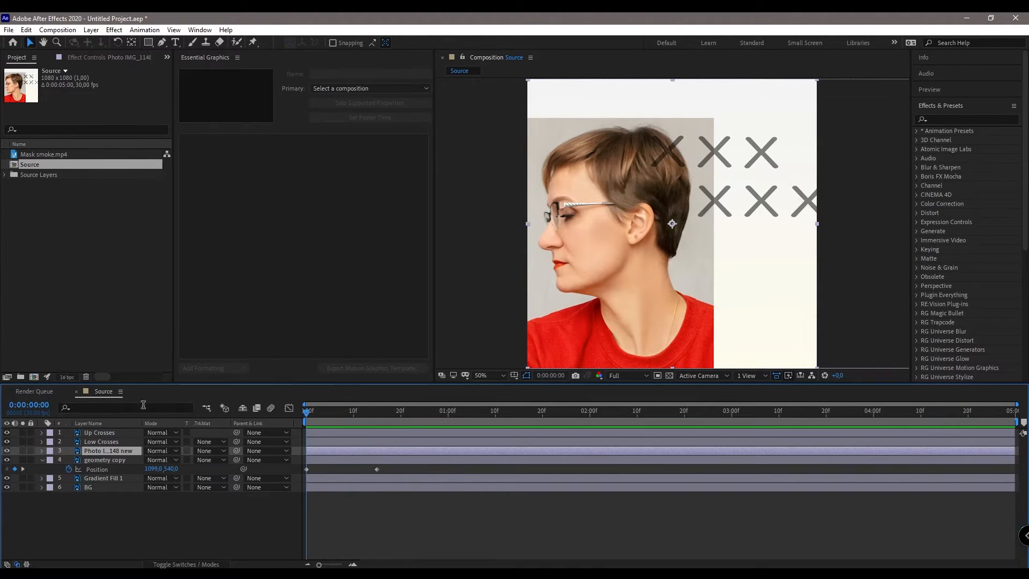
click(38, 155)
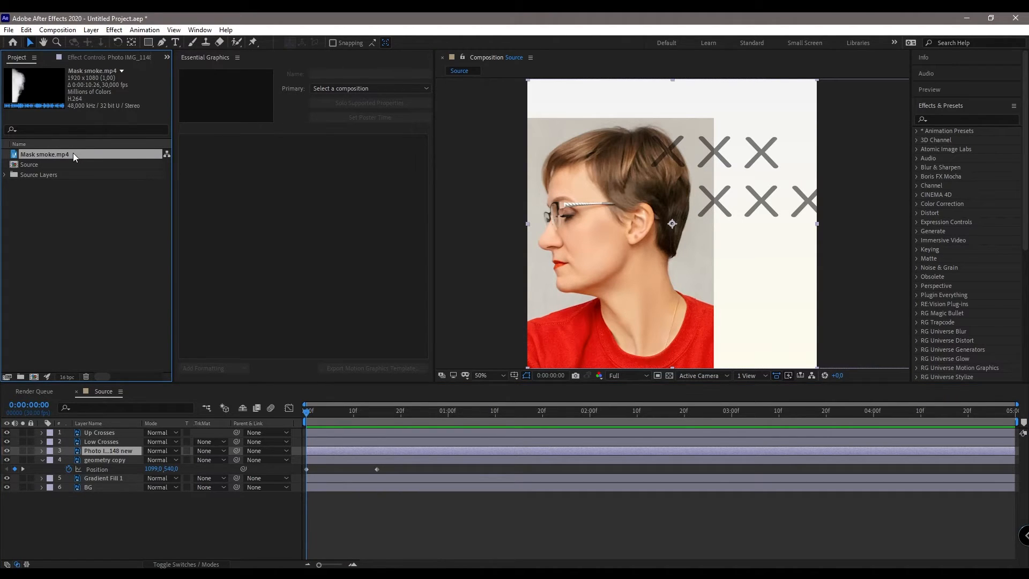
drag(73, 152, 63, 446)
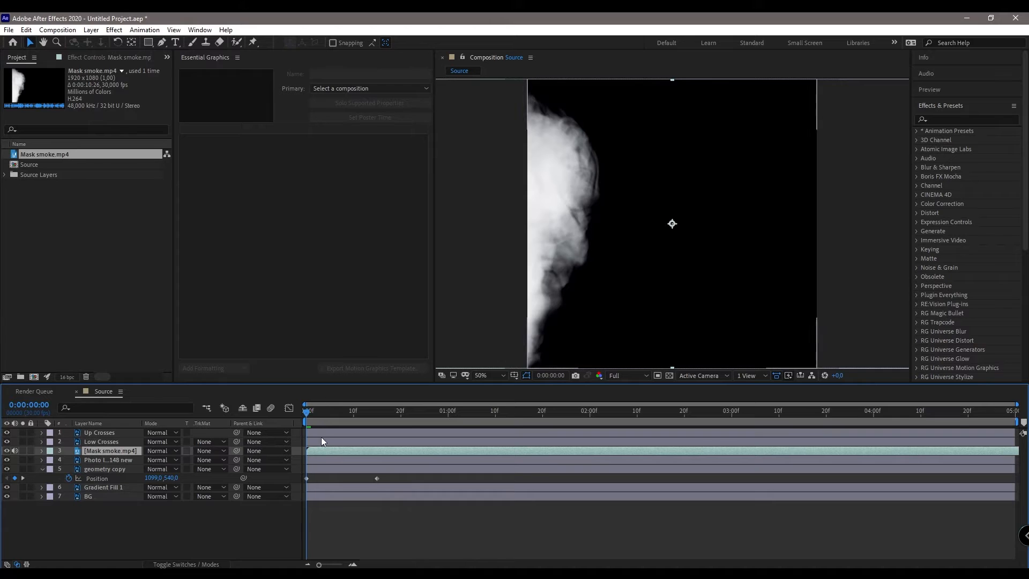
drag(309, 412, 862, 435)
key(Home)
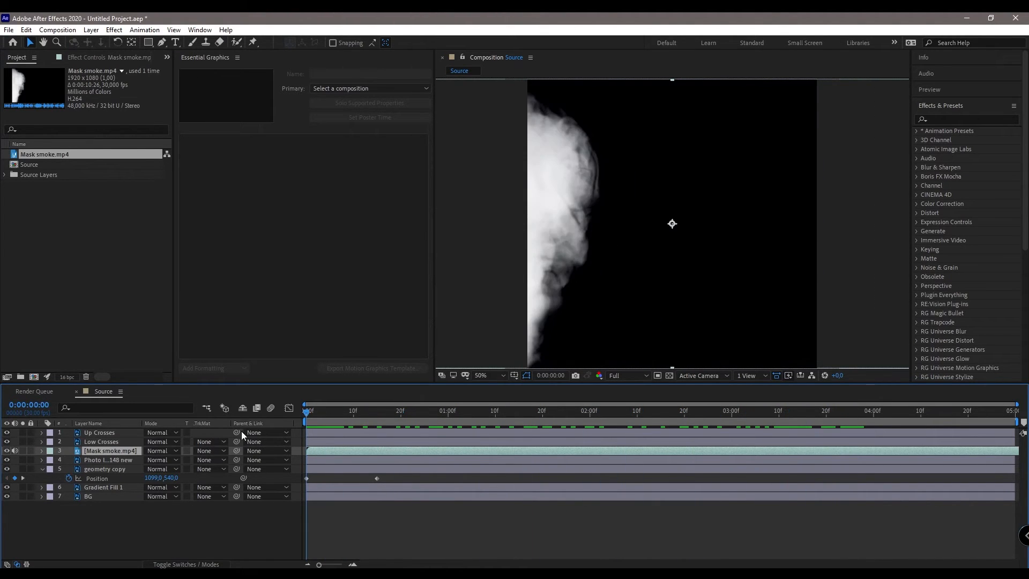
Step: Set the photo layer's track matte to Luma Matte "[Mask smoke.mp4]" and scrub through the reveal
click(121, 460)
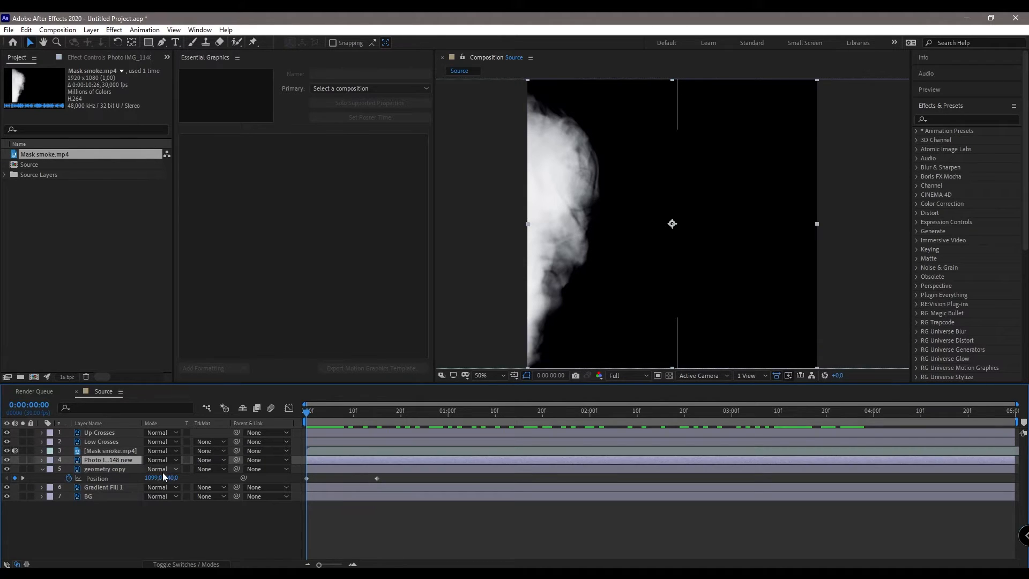
click(221, 464)
click(218, 510)
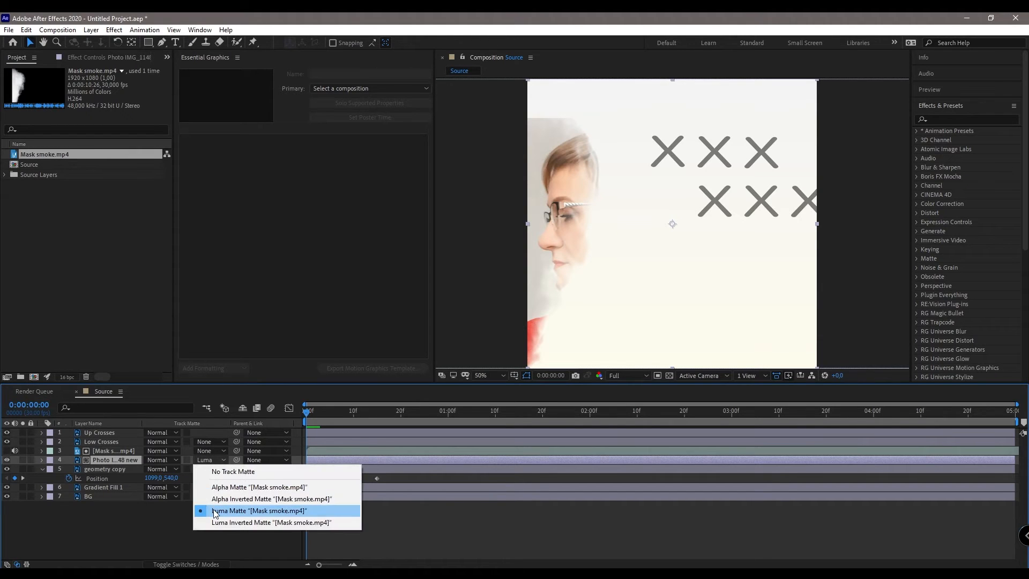
click(258, 511)
drag(308, 416, 311, 439)
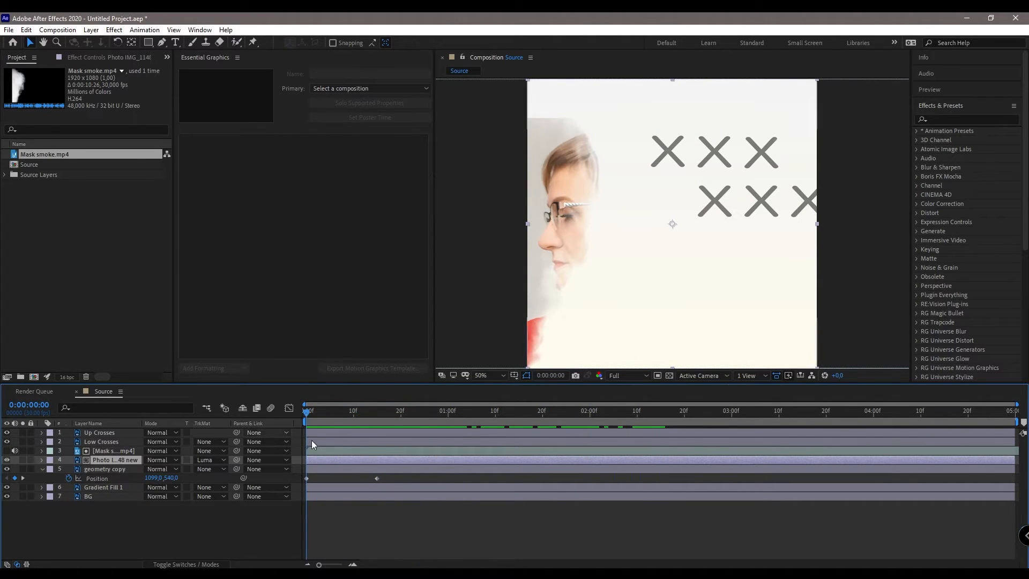
Step: Preview the smoke reveal and time-stretch the Mask smoke.mp4 layer to a new duration of 0:00:05:26
click(340, 449)
key(space)
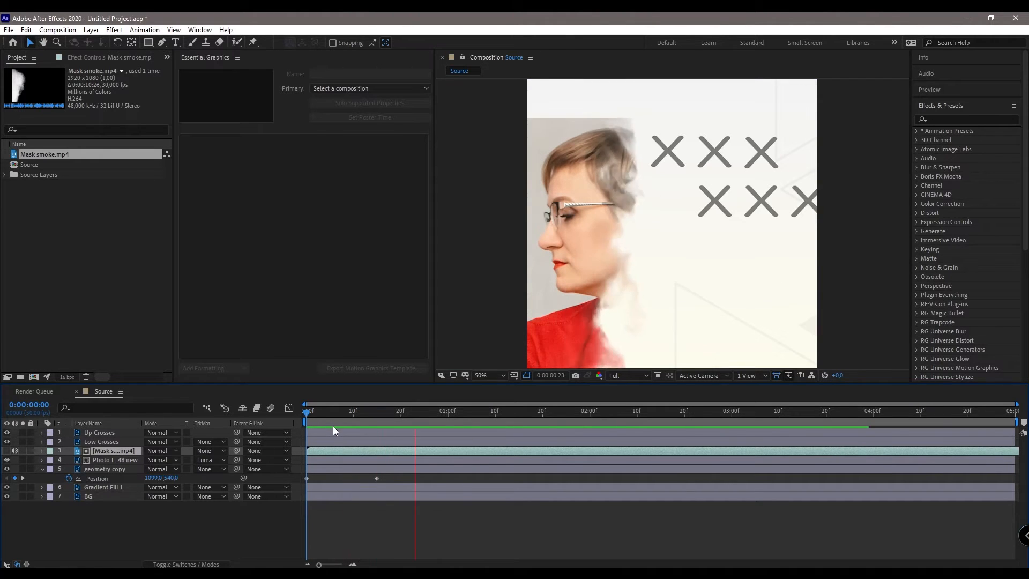
key(space)
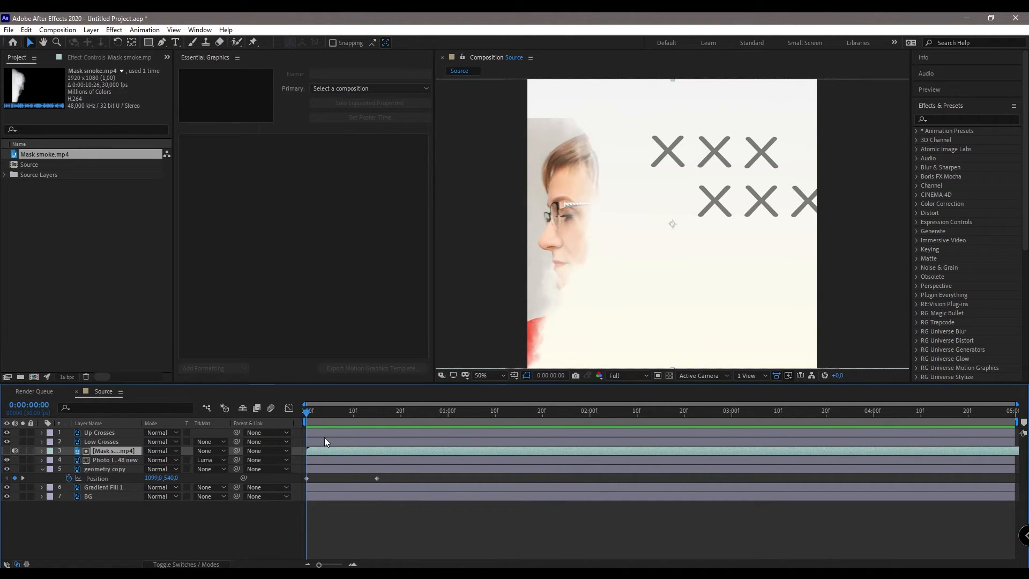
right_click(346, 452)
mouse_move(417, 205)
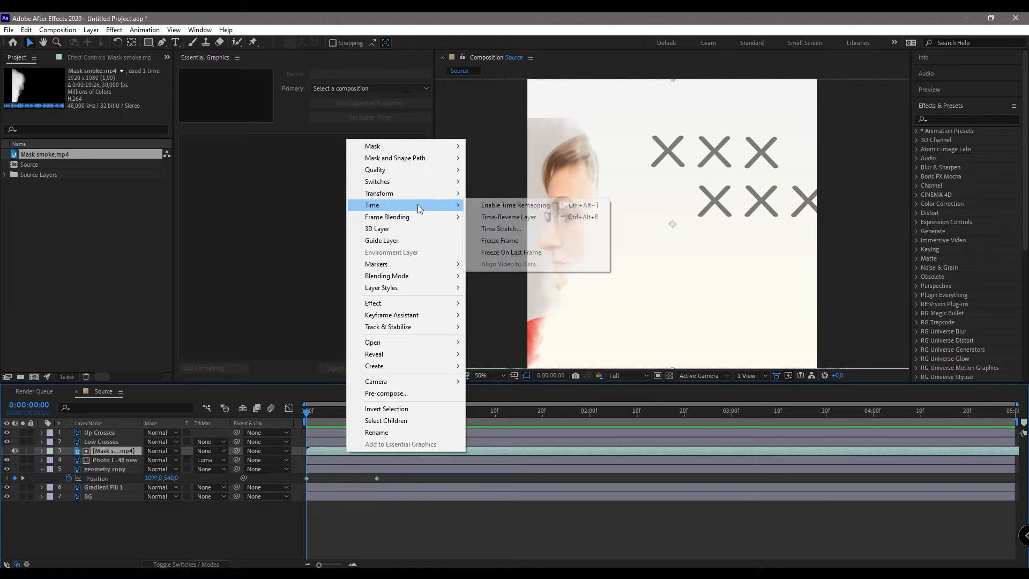
click(501, 229)
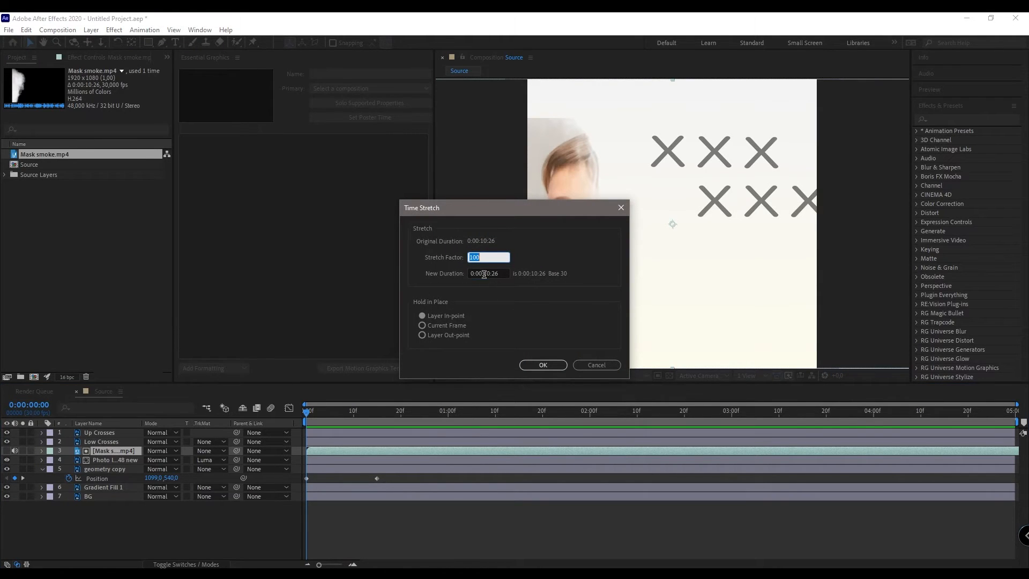
drag(484, 274, 487, 274)
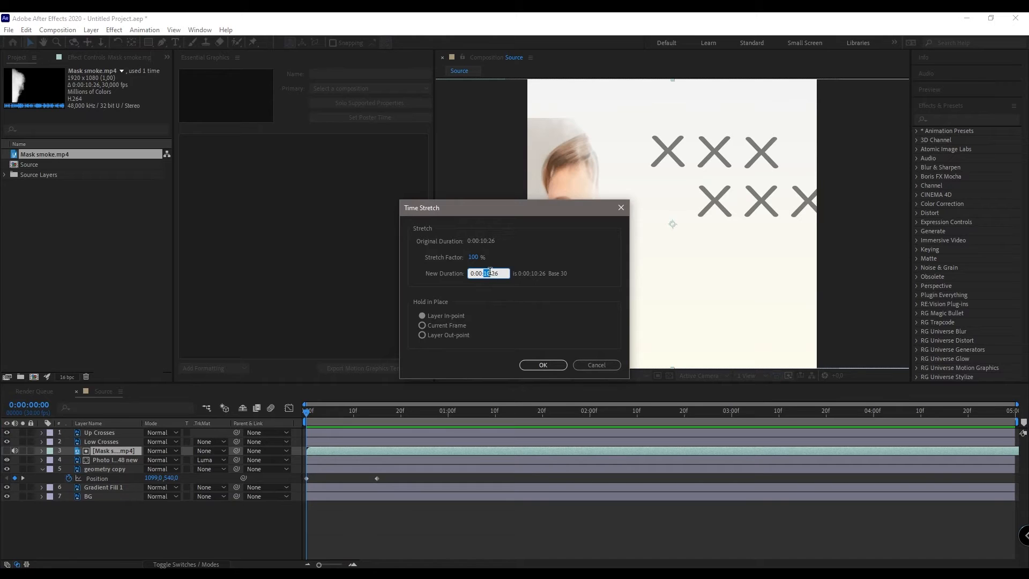
text(0)
click(513, 323)
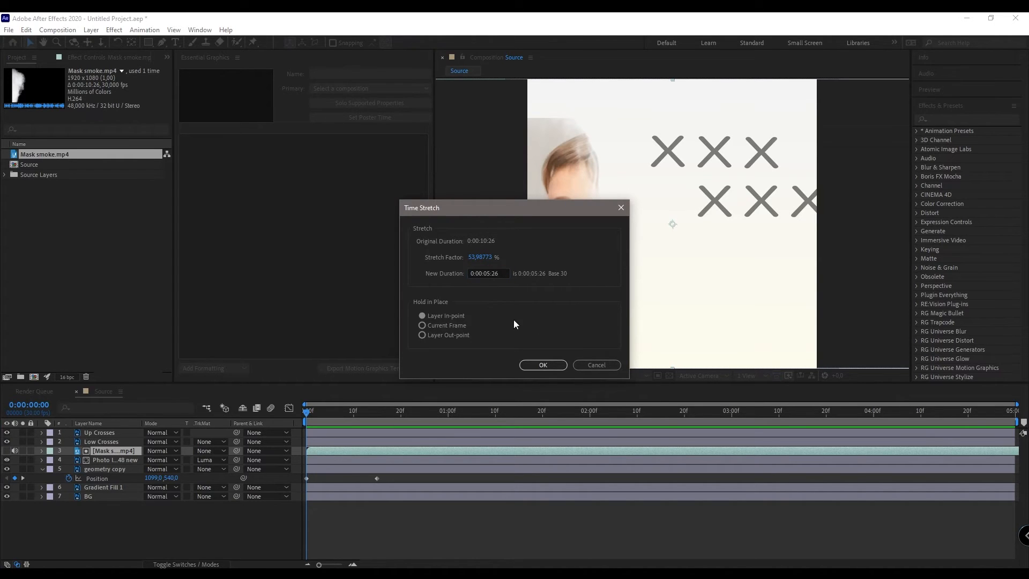
click(543, 365)
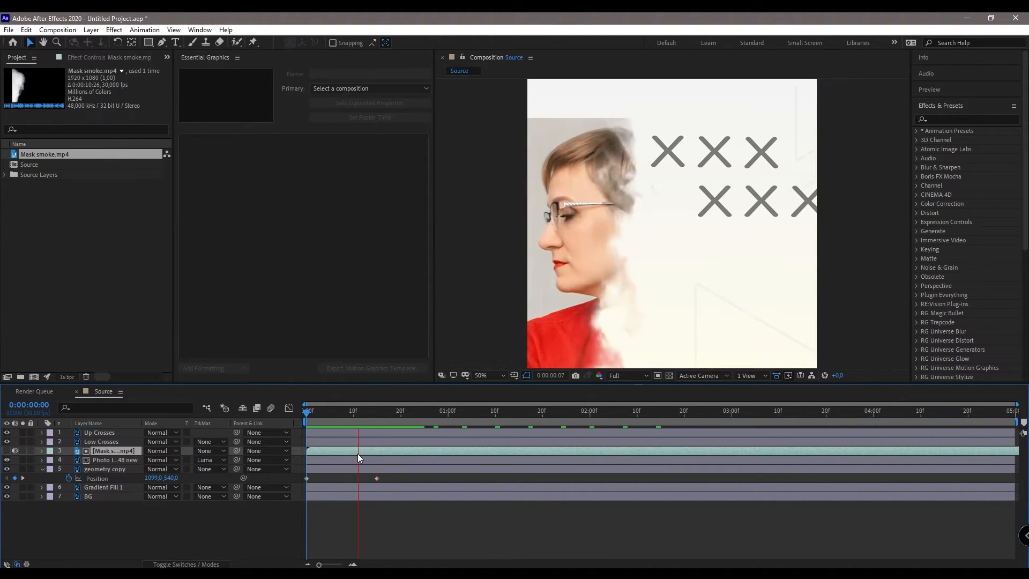
Step: Preview the sped-up smoke reveal of the photo and return to frame 0
click(316, 412)
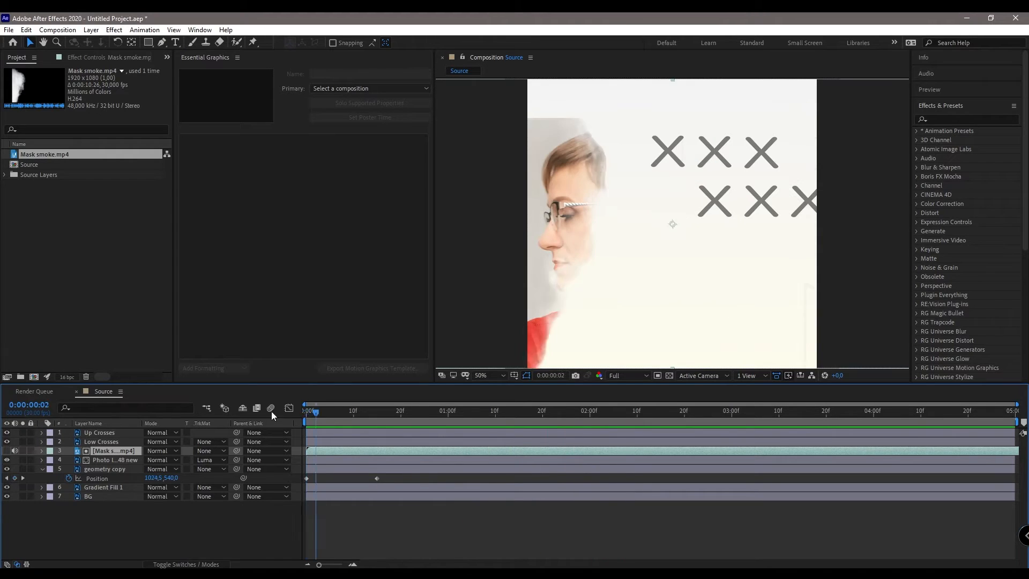
key(space)
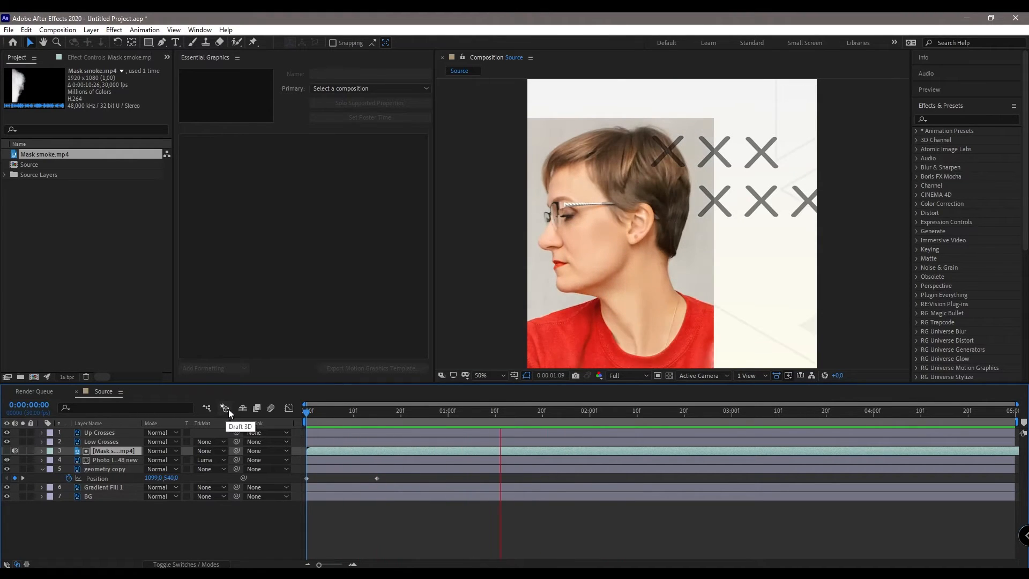
key(space)
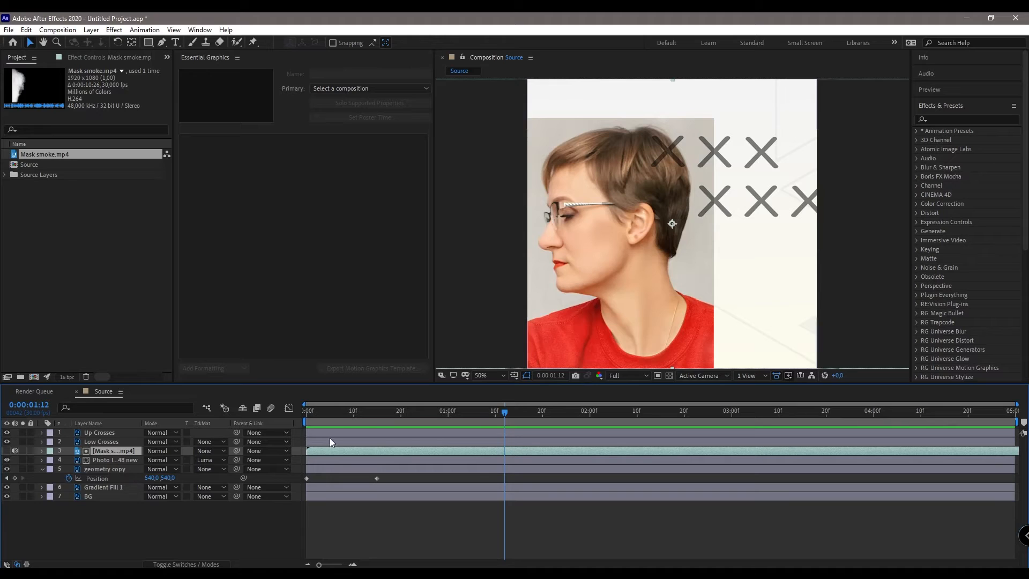
drag(344, 414, 268, 413)
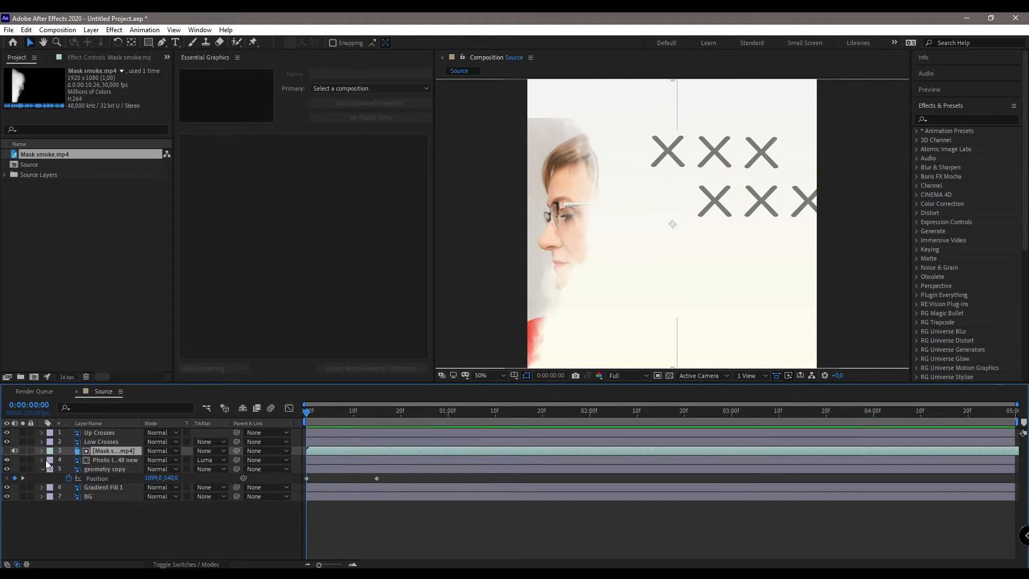
Step: Keyframe the Low Crosses layer's Position from 1010, 540 at frame 20 to 540, 540 at 0:00:01:04
click(105, 442)
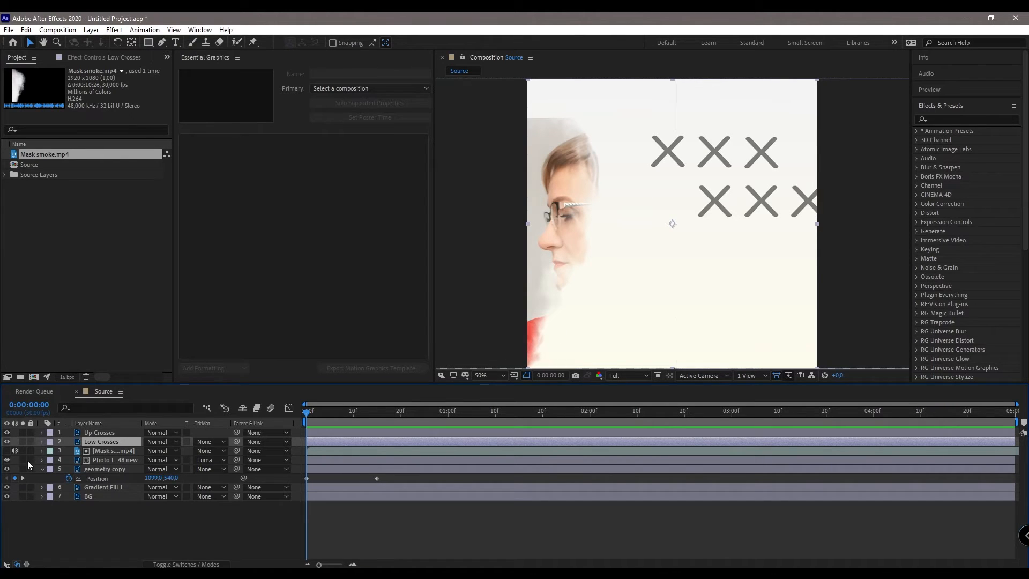
click(354, 414)
drag(354, 414, 399, 421)
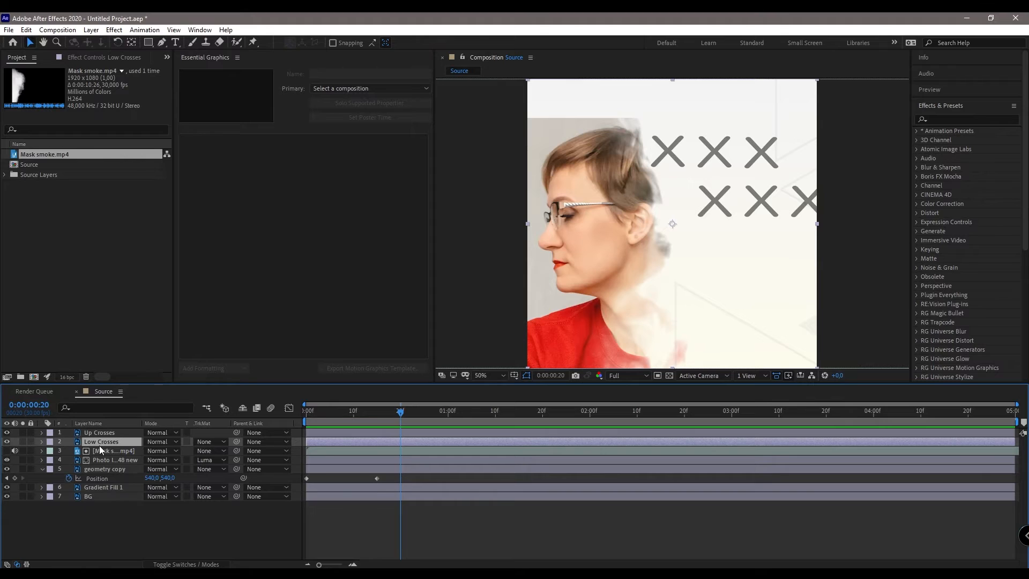
key(p)
click(69, 452)
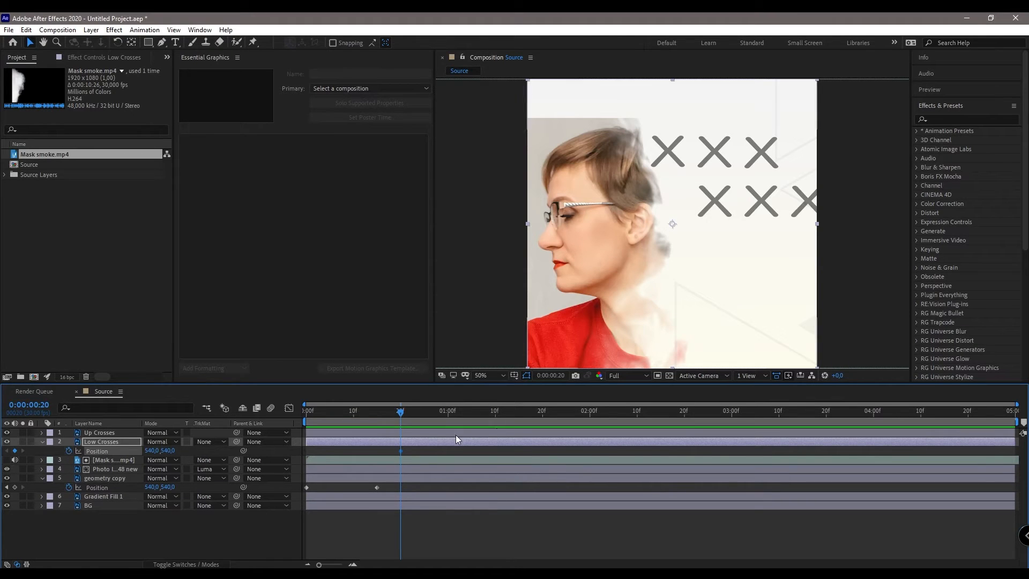
click(468, 411)
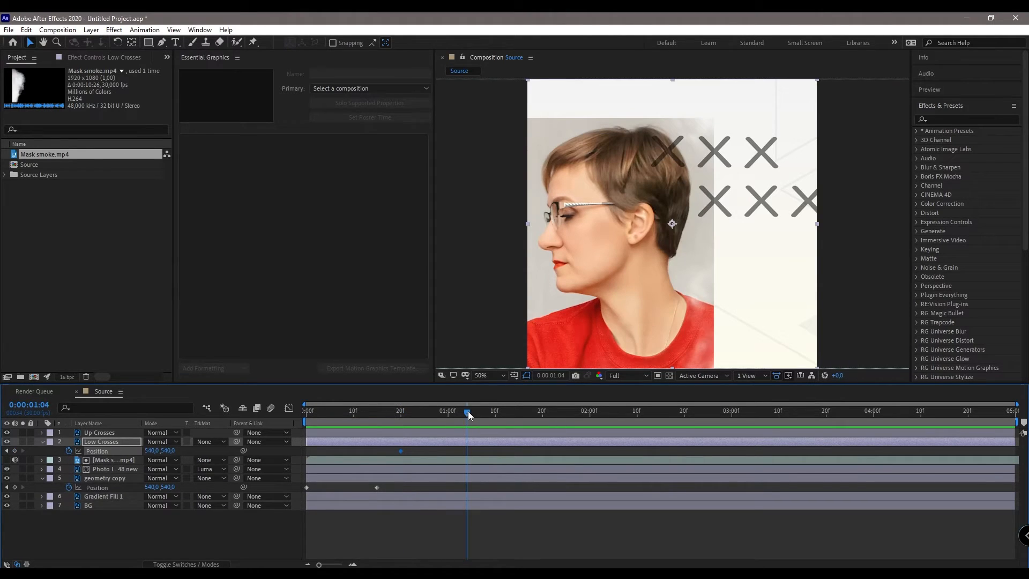
click(15, 451)
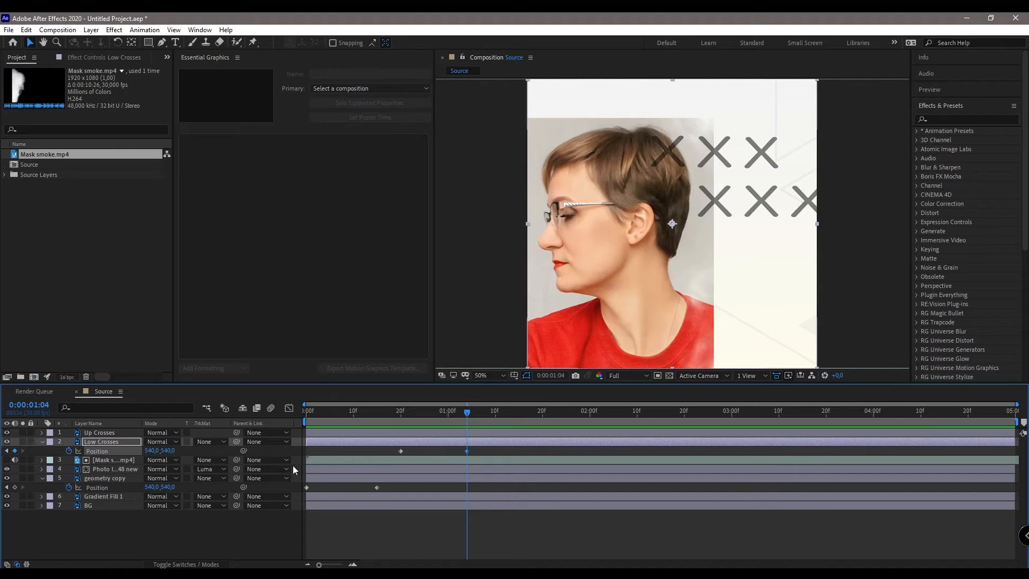
click(7, 451)
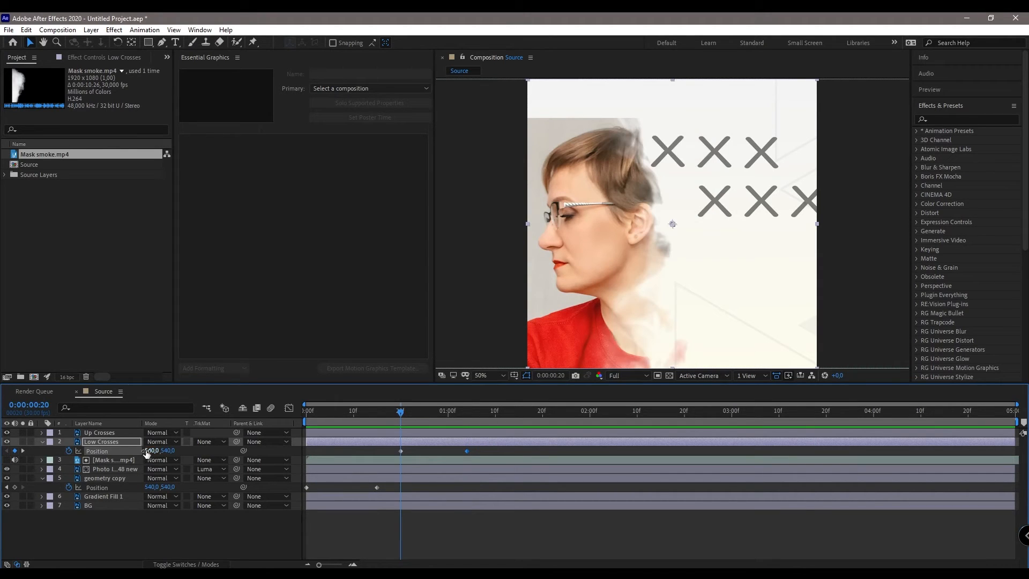
drag(160, 451, 423, 484)
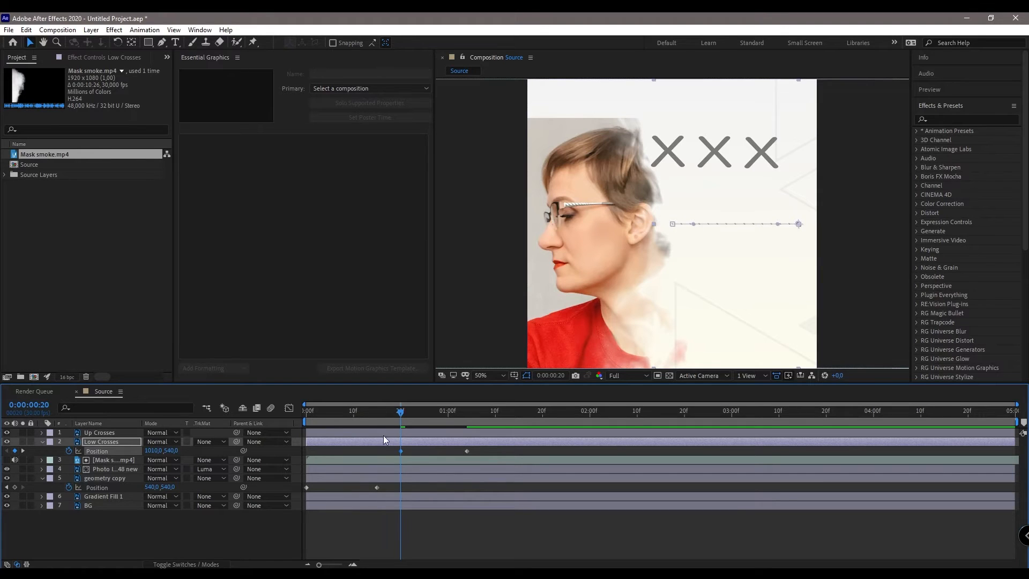
Step: Preview the Low Crosses slide-in and move its second Position keyframe to about 0:00:01:03
key(space)
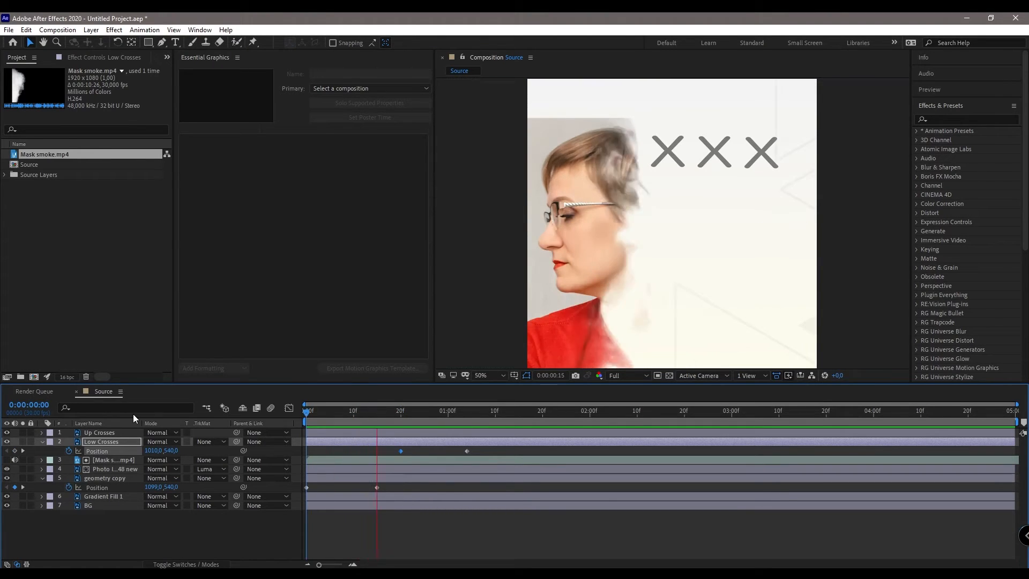
key(space)
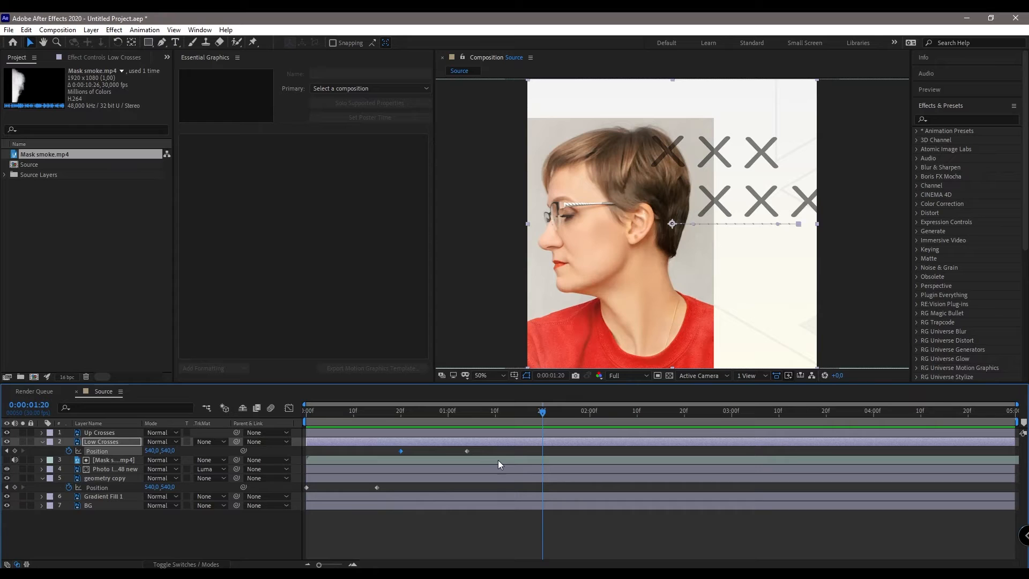
click(467, 450)
drag(467, 451, 462, 452)
click(401, 451)
Step: Keyframe the Up Crosses layer's Position from 1179, 540 at 0:00:01:00 to 540, 540 at 0:00:01:17
drag(391, 414, 364, 413)
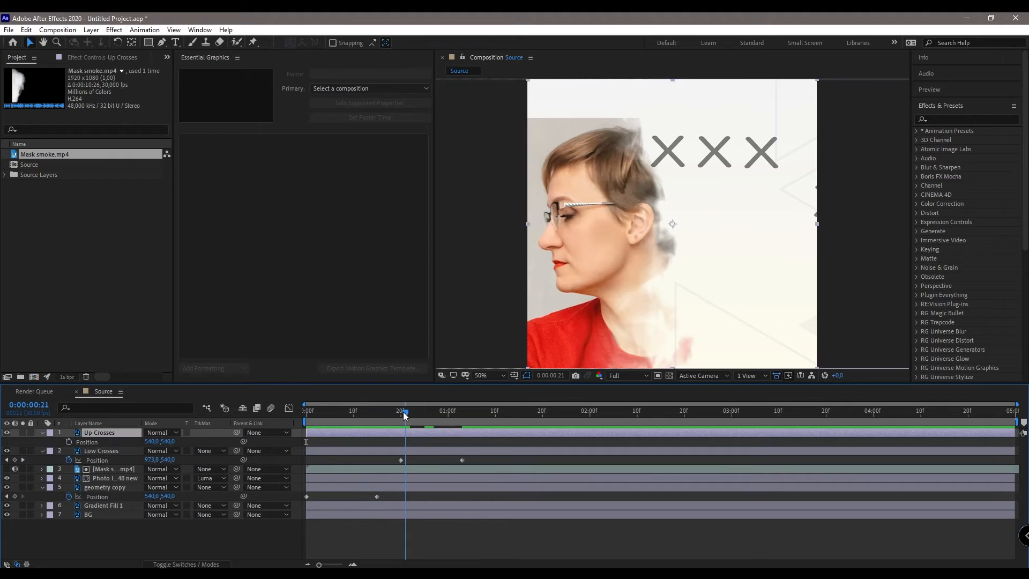
drag(404, 415, 448, 428)
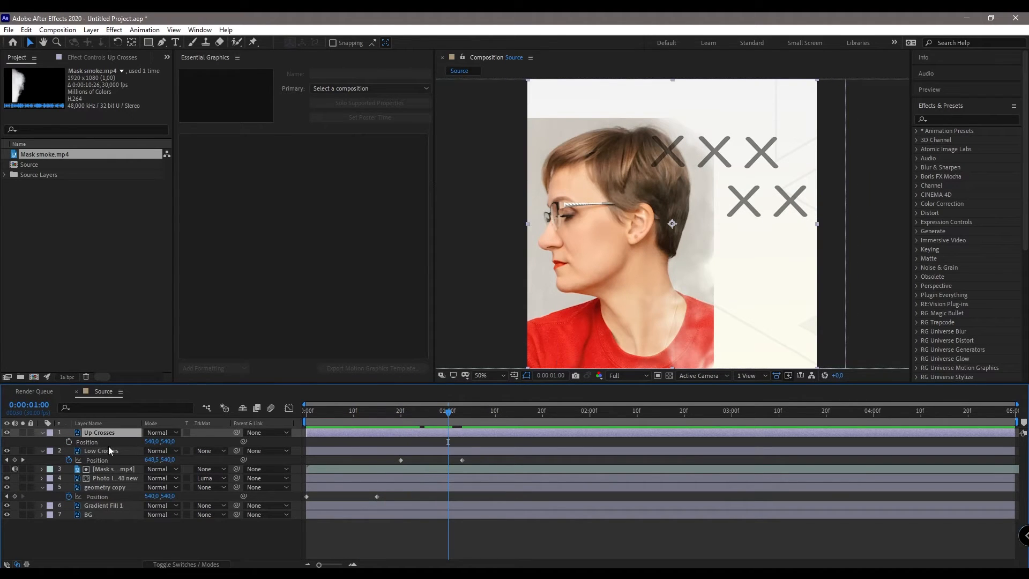
drag(519, 414, 529, 415)
click(14, 442)
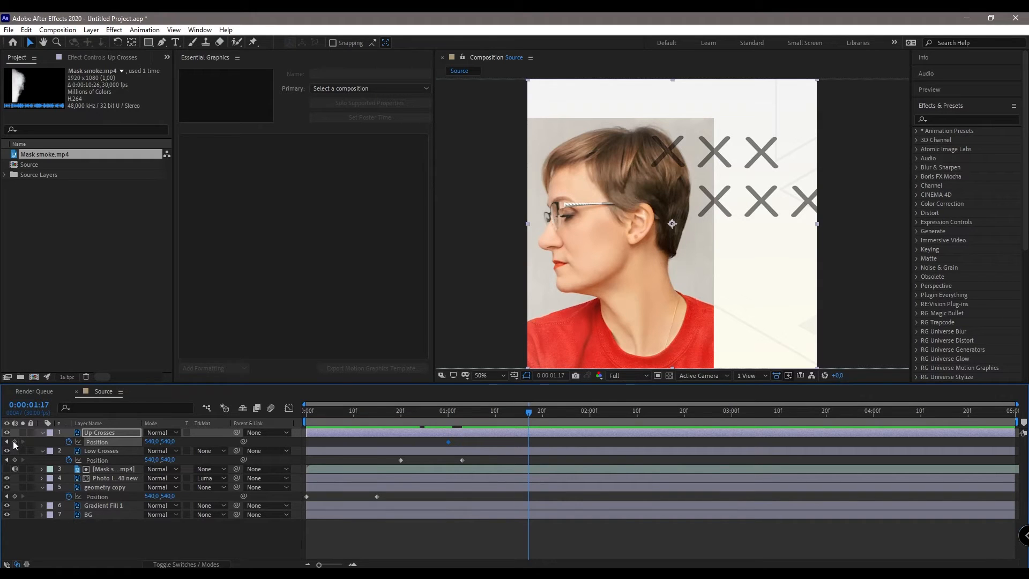
click(449, 414)
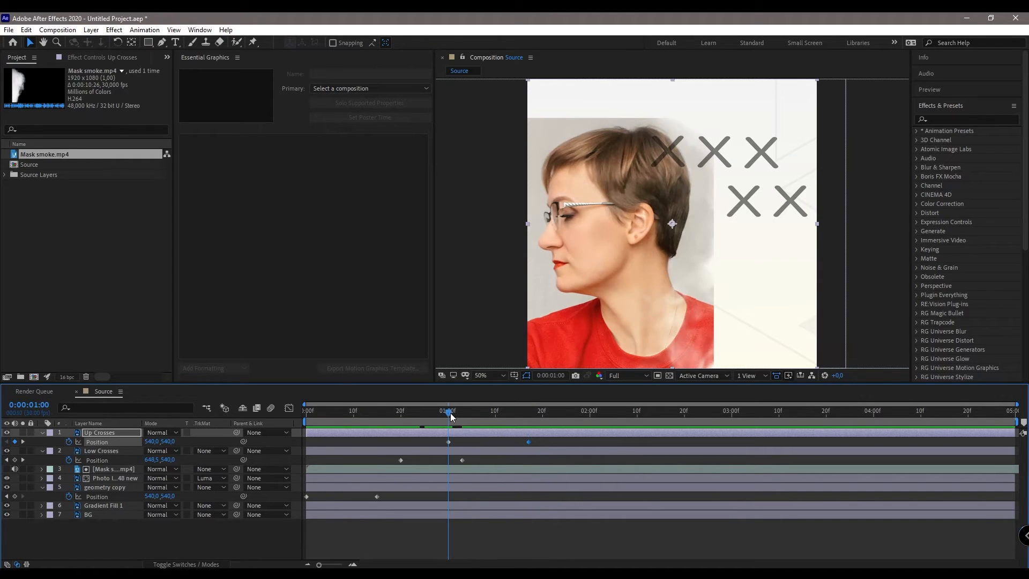
drag(150, 442, 514, 463)
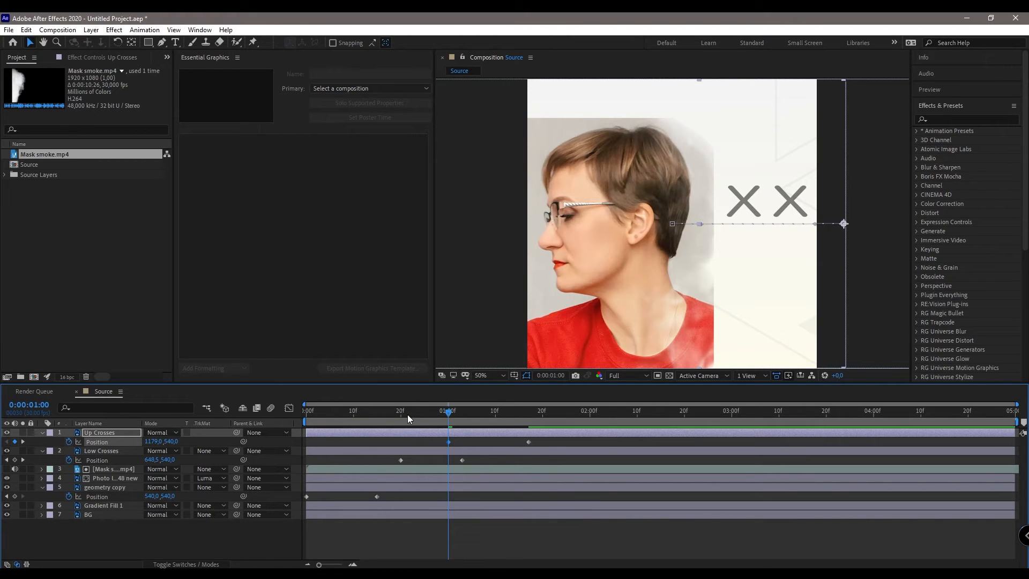
Step: Preview both slide-ins and move the second Position keyframes to about 0:00:01:14 for Up Crosses and 0:00:01:02 for Low Crosses
key(space)
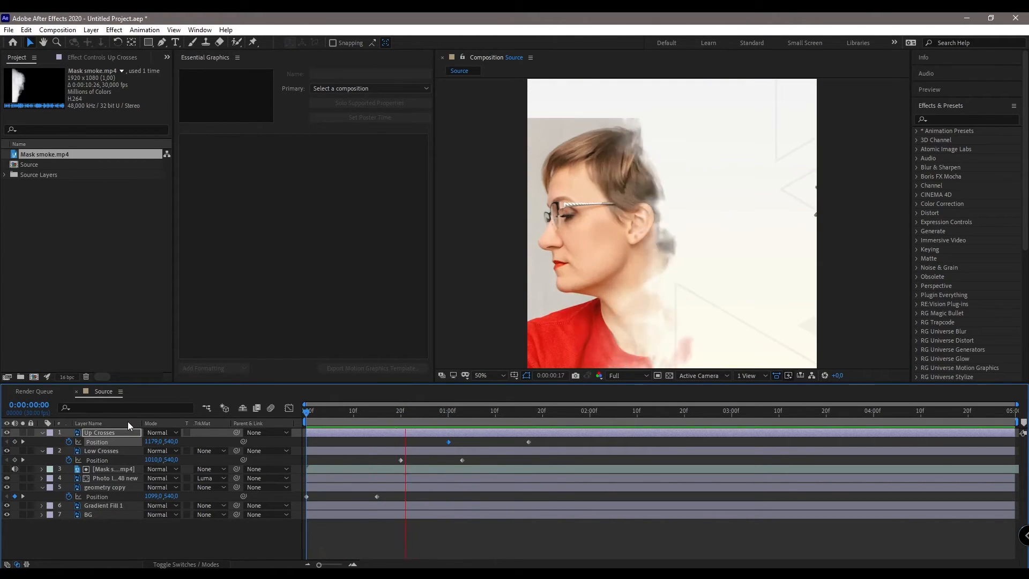
key(space)
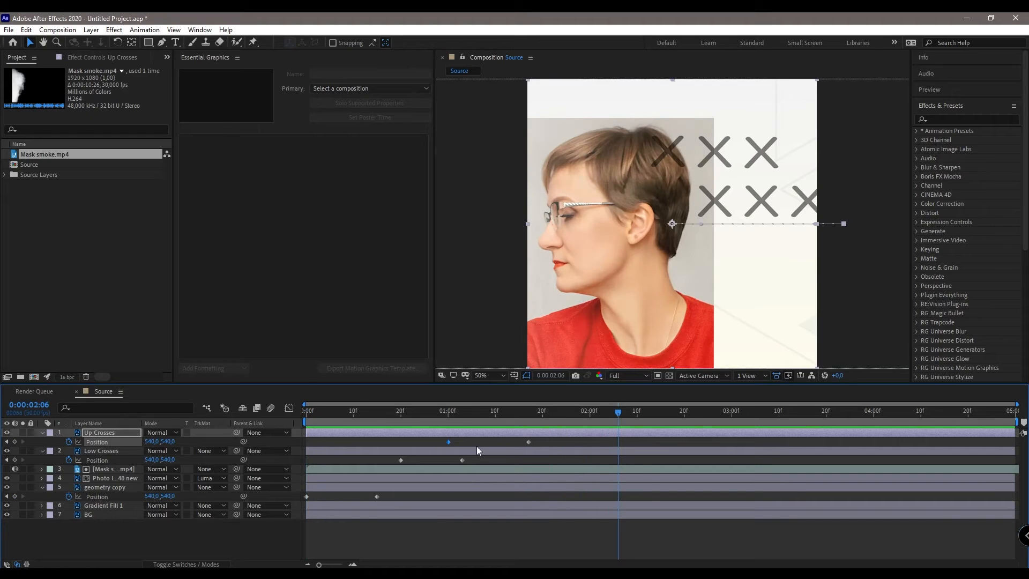
drag(528, 442, 519, 442)
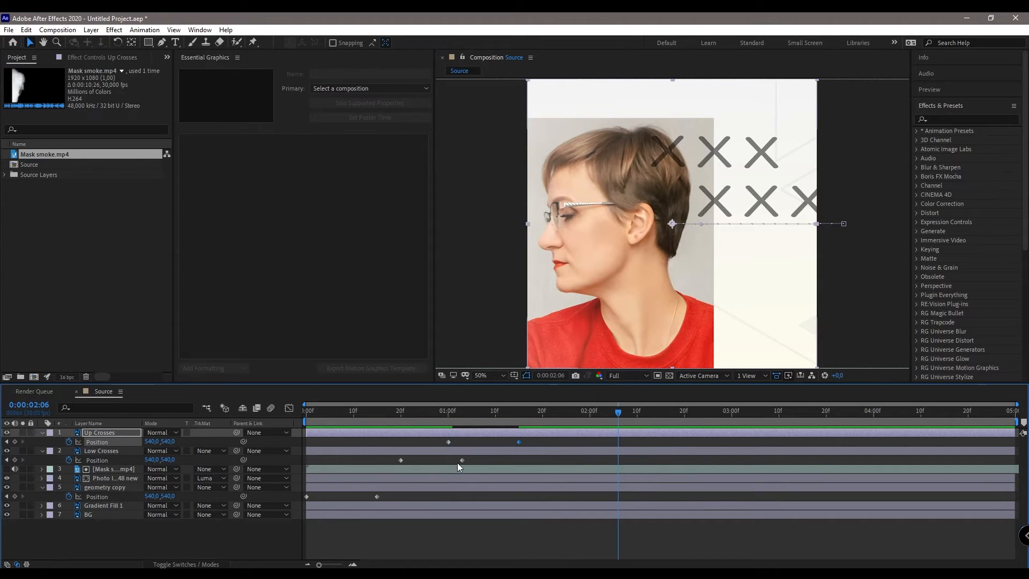
click(462, 460)
drag(462, 460, 457, 460)
drag(519, 442, 514, 442)
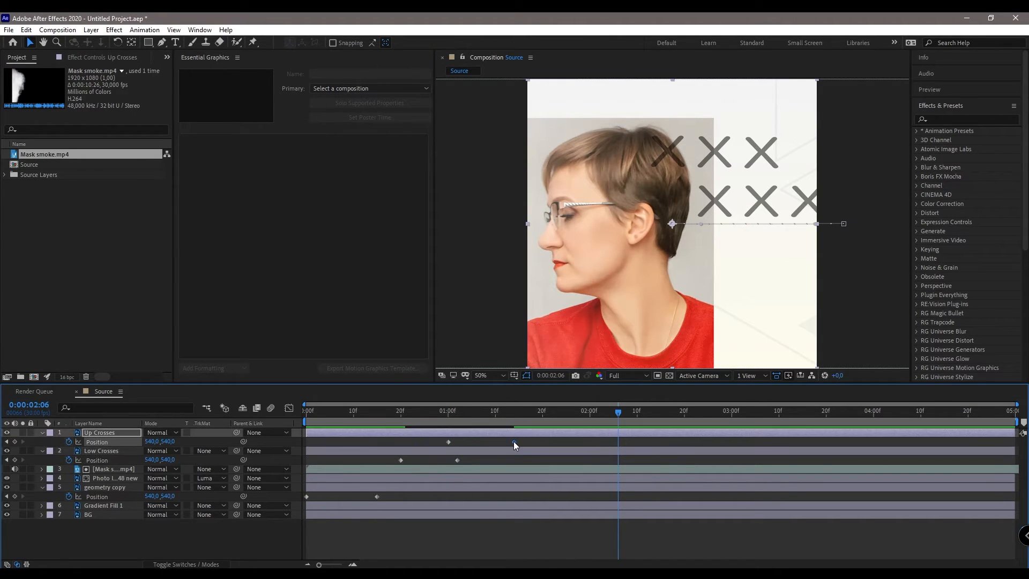
Step: Easy-ease all four Position keyframes of Up Crosses and Low Crosses, check their speed curves in the Graph Editor, and preview from frame 0
drag(351, 414, 303, 414)
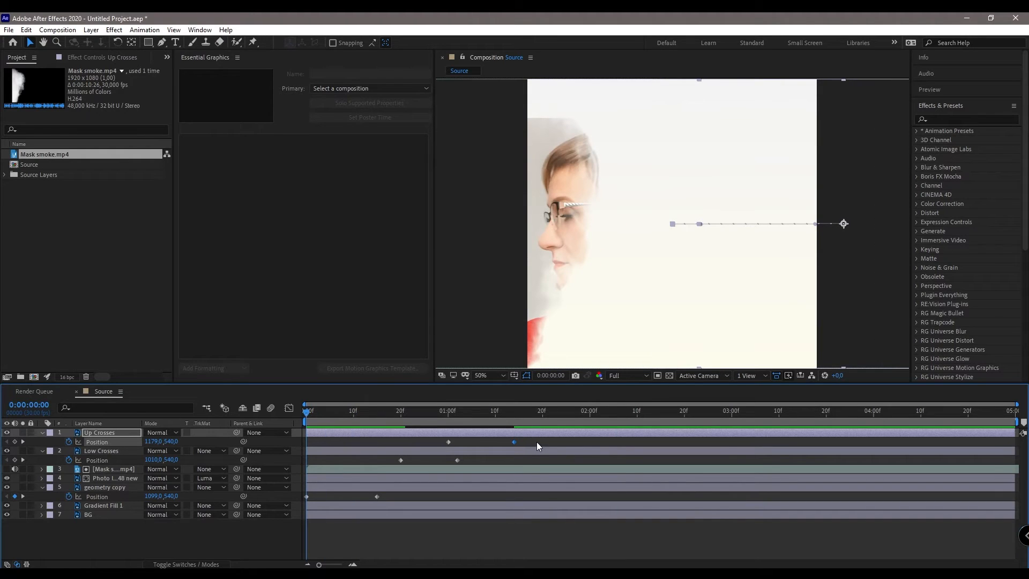
drag(537, 441, 400, 471)
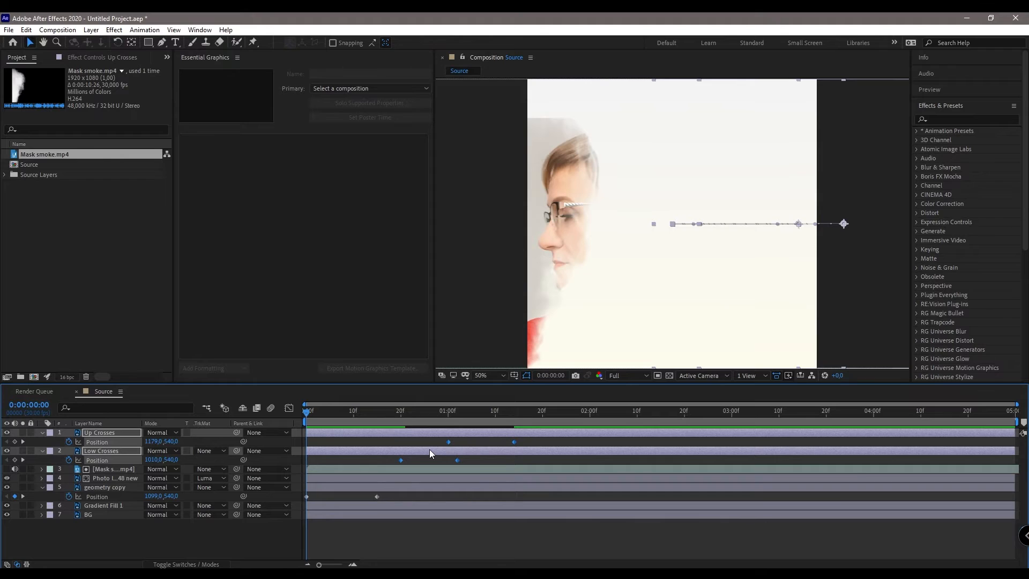
click(290, 410)
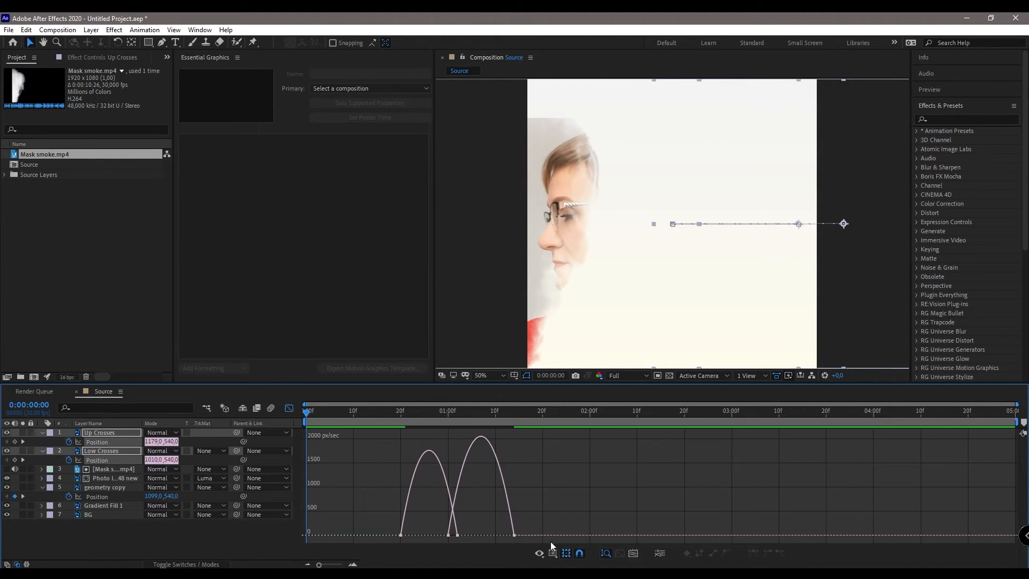
drag(540, 524, 429, 532)
click(289, 408)
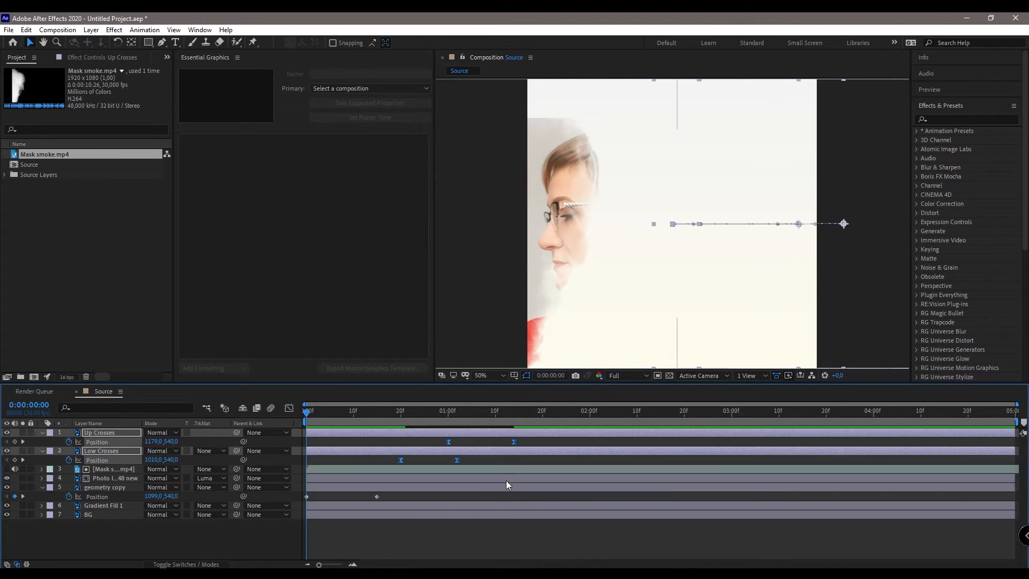
key(space)
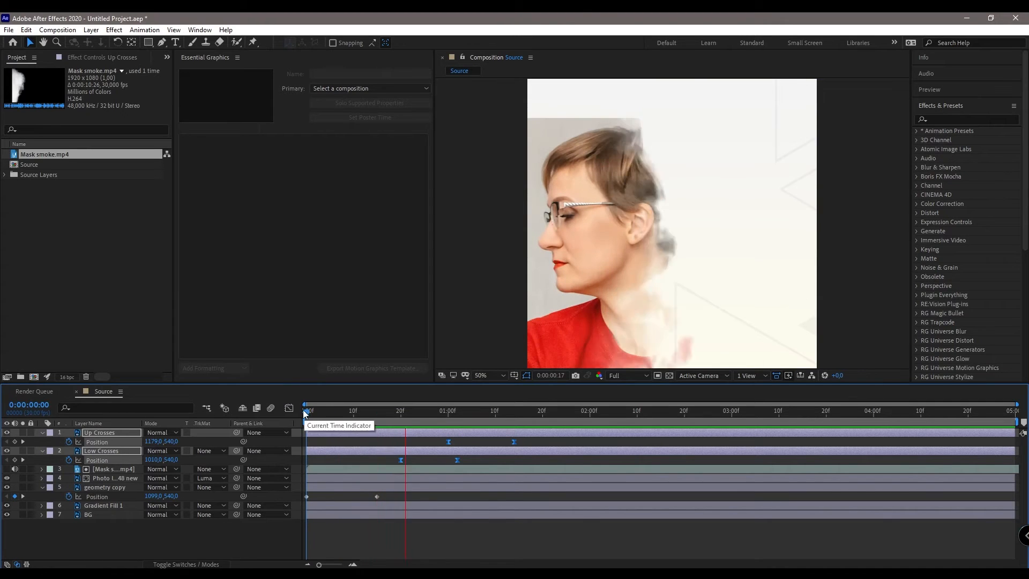
key(space)
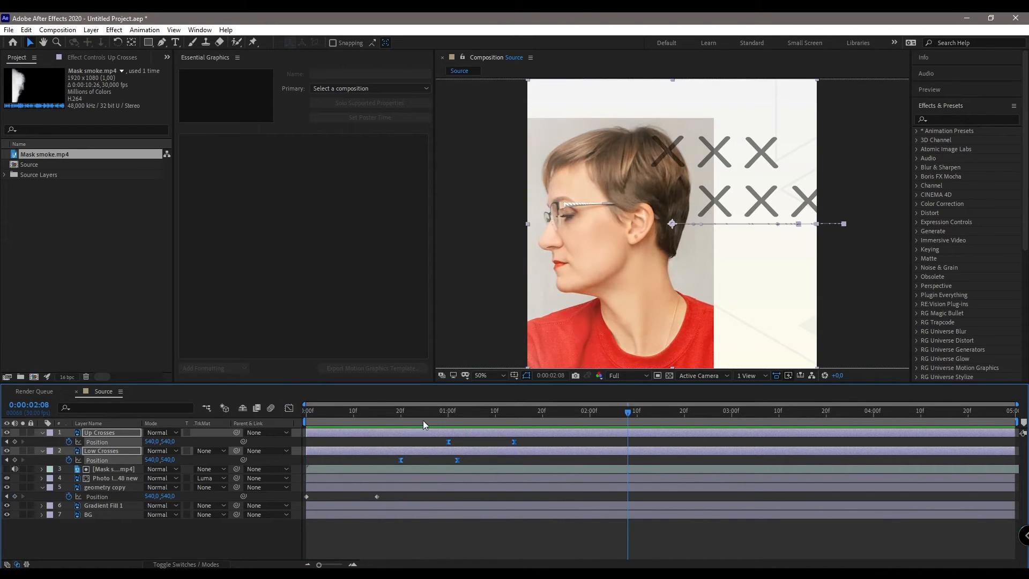
Step: Easy-ease both Position keyframes of geometry copy and reshape their speed curve in the Graph Editor to peak at about frame 11
key(space)
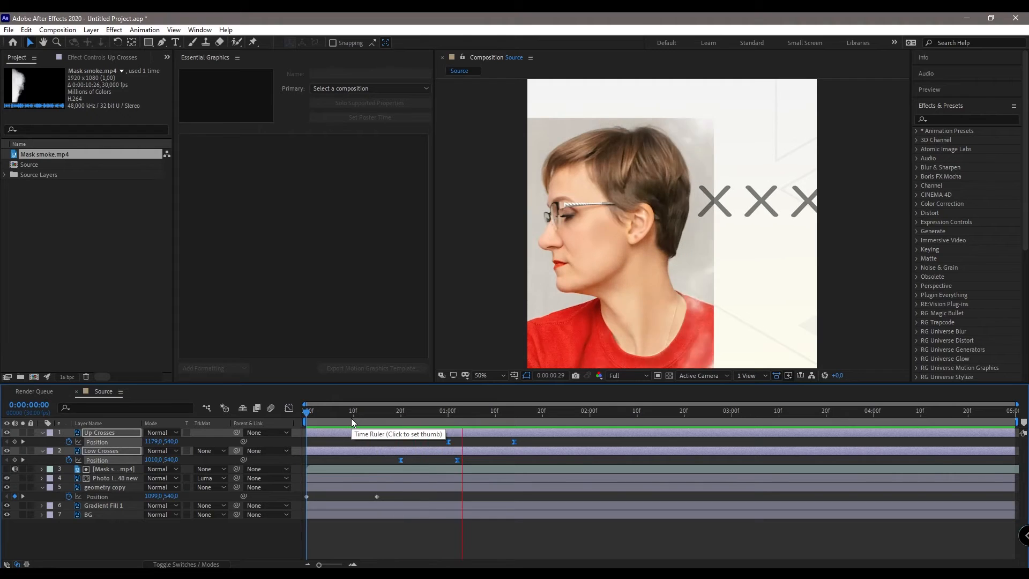
click(352, 418)
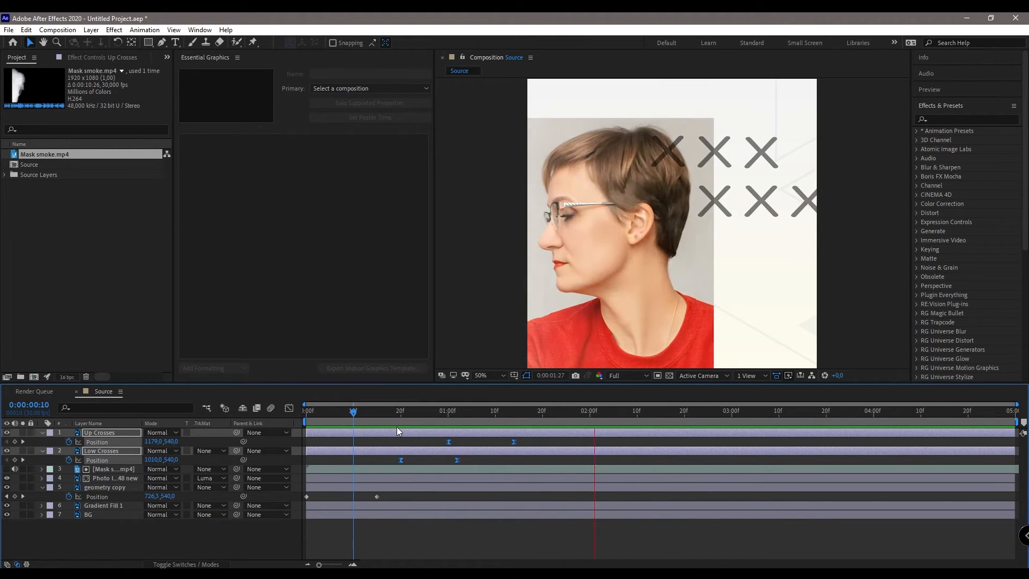
key(space)
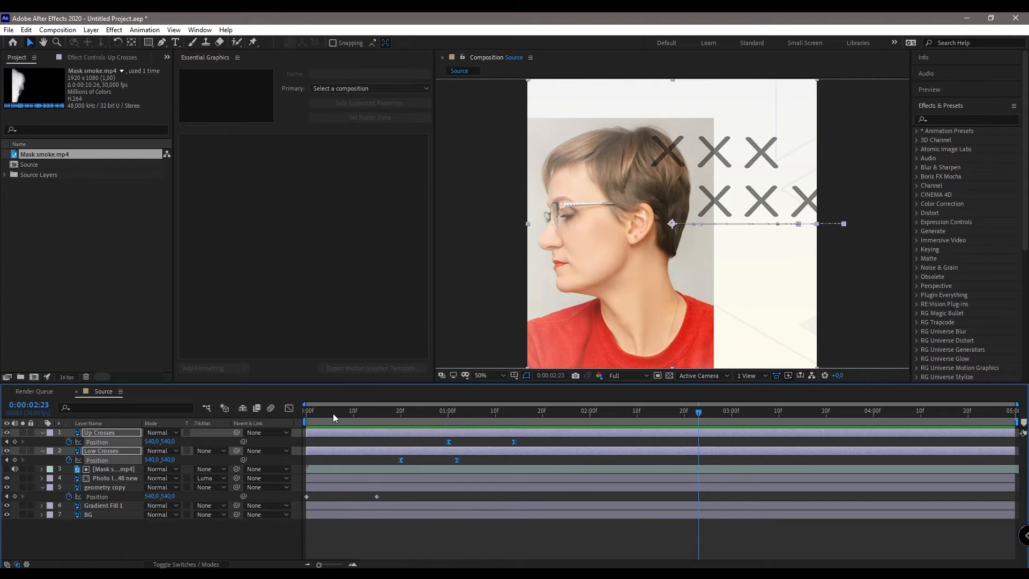
key(Home)
drag(403, 495, 272, 501)
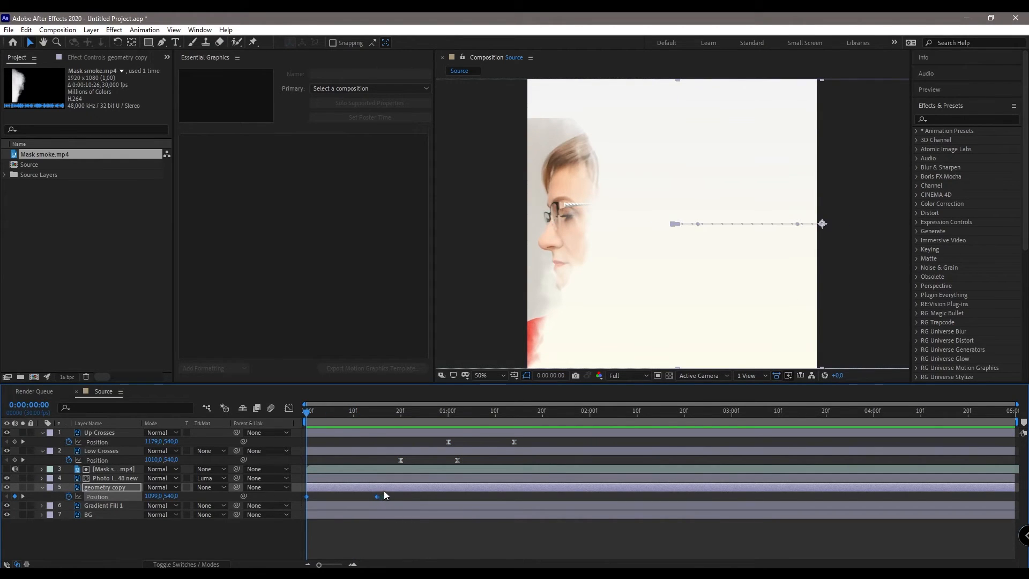
key(F9)
click(289, 408)
drag(380, 543, 336, 535)
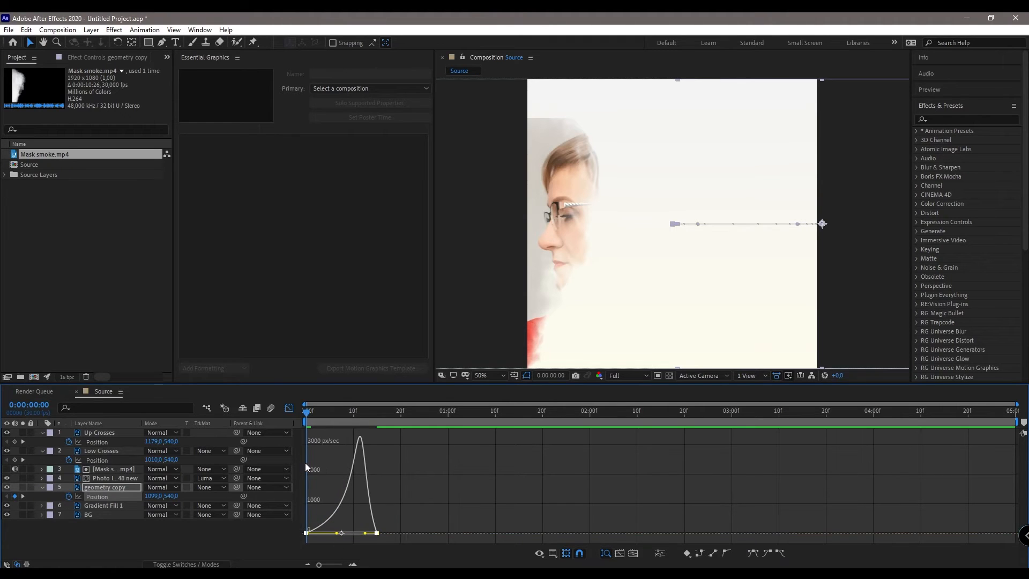
click(289, 408)
Step: Preview the eased geometry and crosses slide-ins repeatedly from frame 0
key(space)
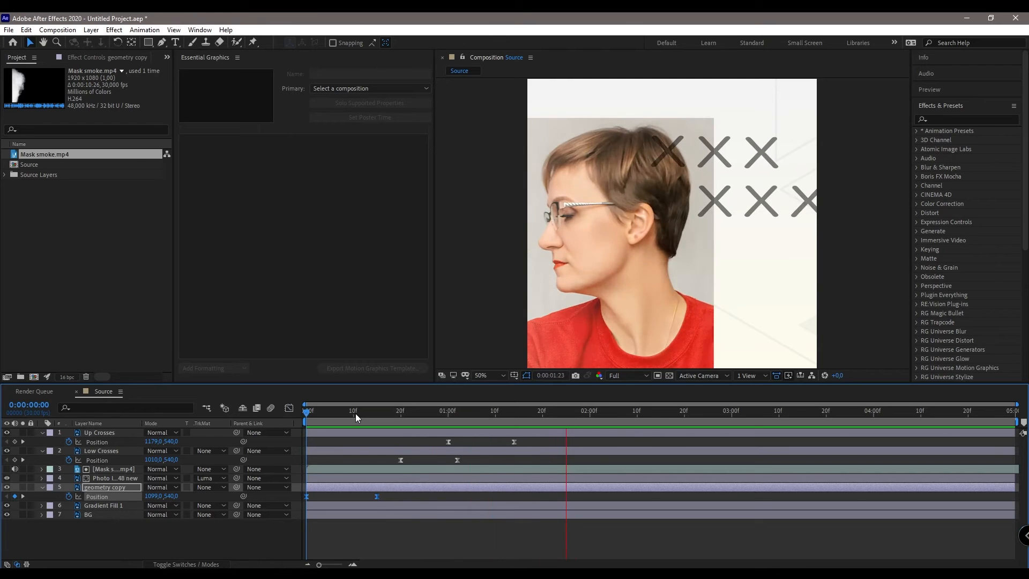
key(space)
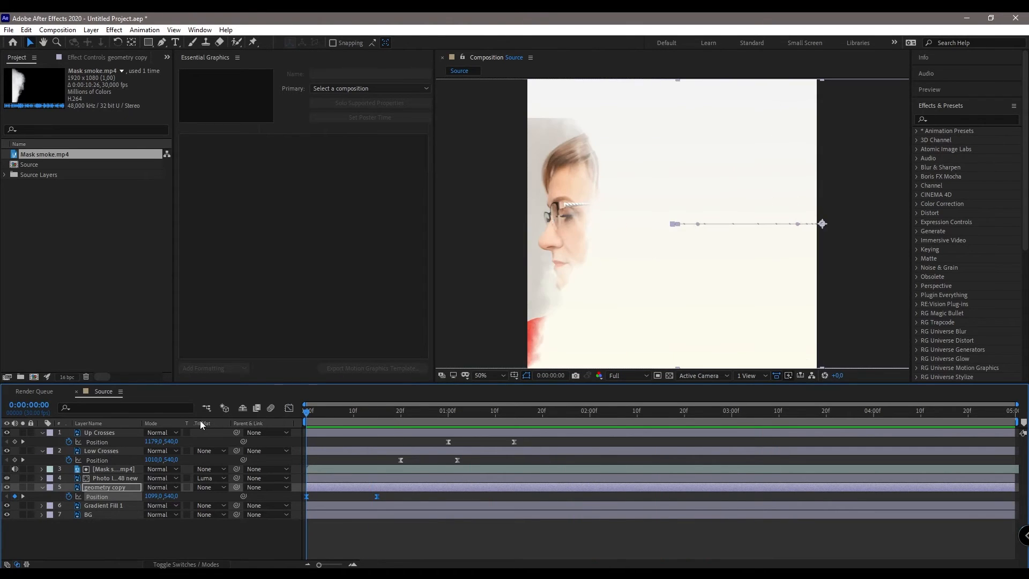
key(space)
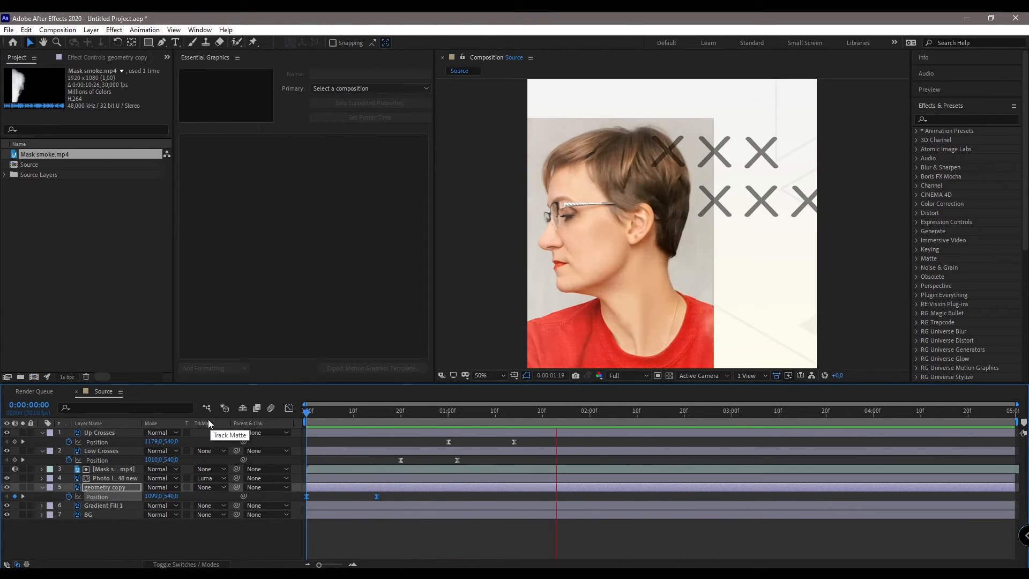
key(space)
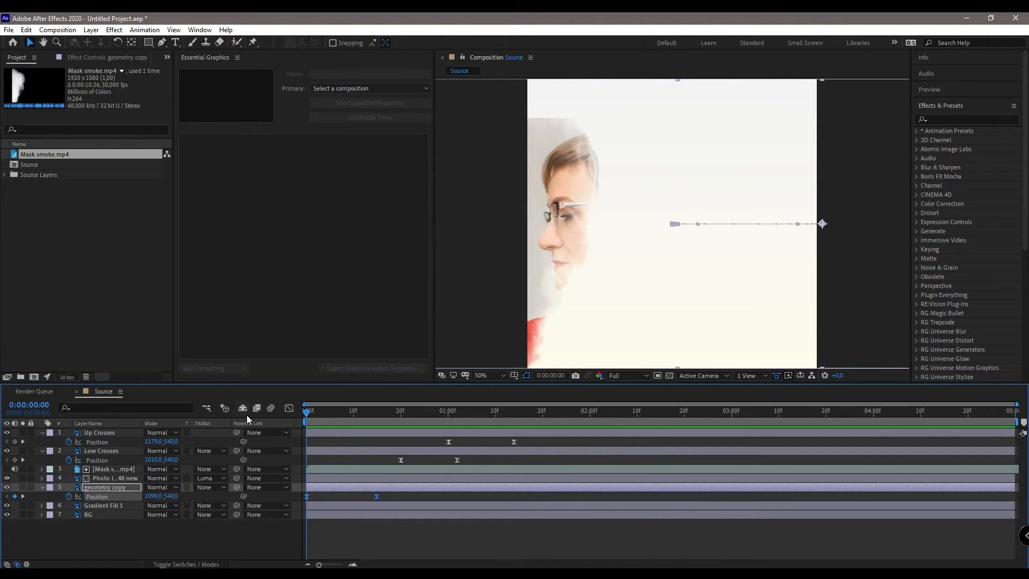
key(space)
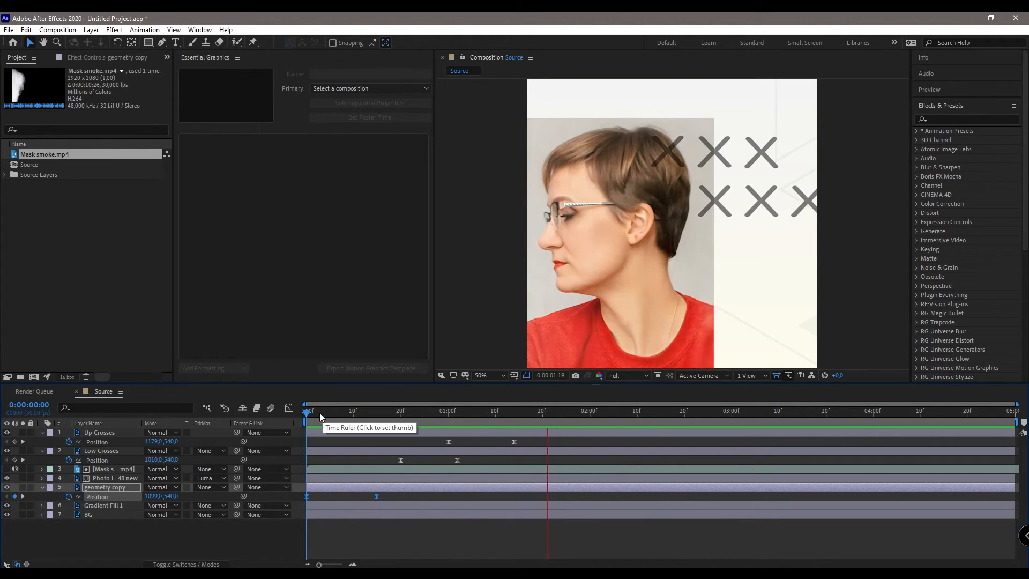
key(space)
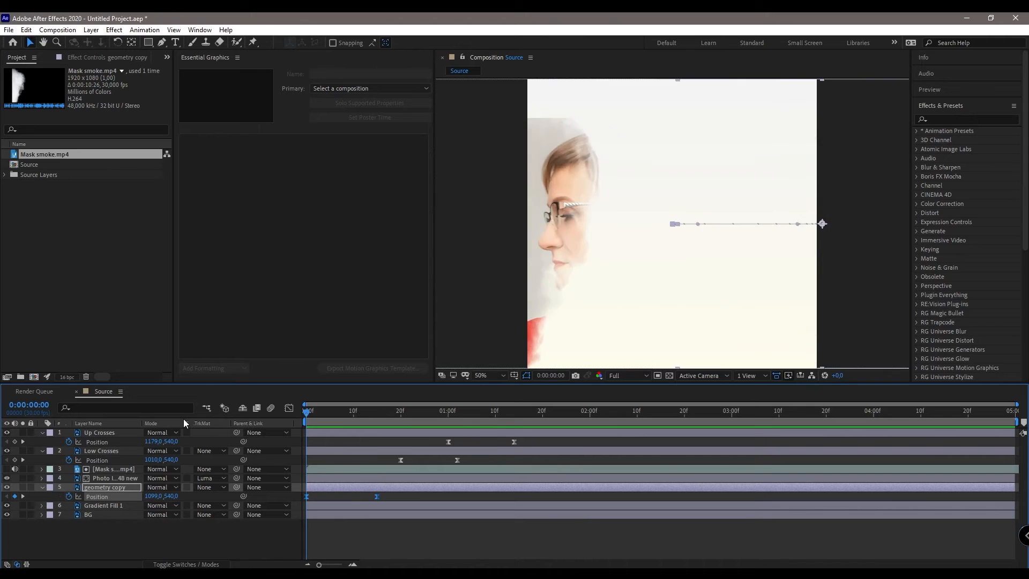
key(space)
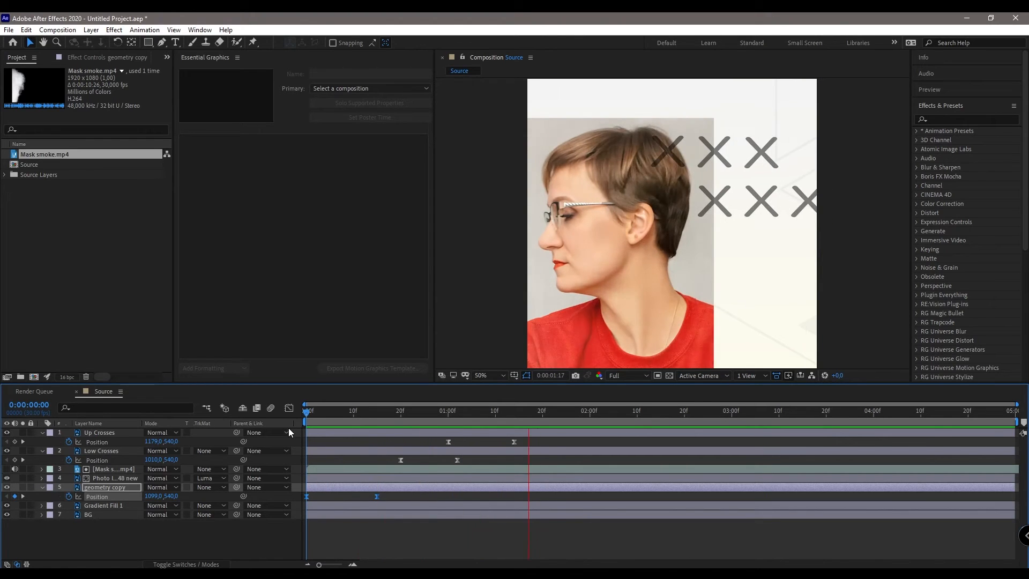
Step: Add a new adjustment layer above Up Crosses and rename it Saturation
click(342, 432)
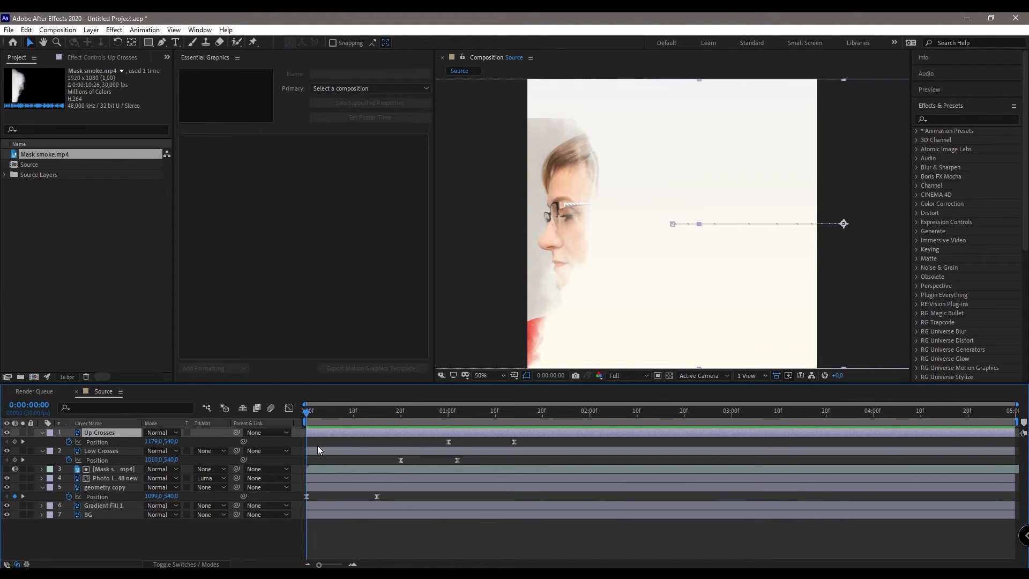
key(ctrl+alt+y)
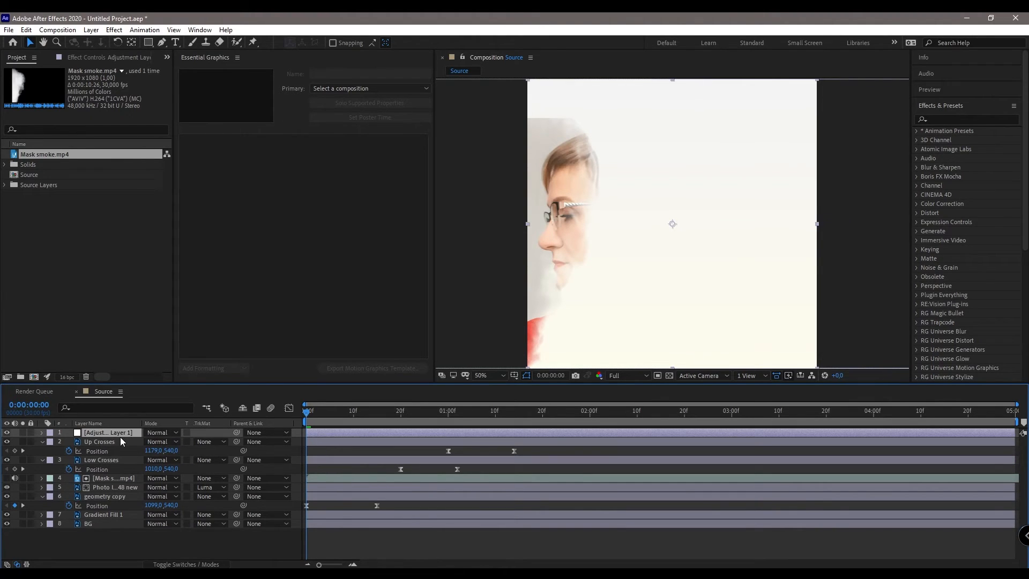
key(Return)
text(Saturation)
key(Return)
Step: Find the Lumetri Color effect and apply it to the Saturation adjustment layer
key(ctrl+space)
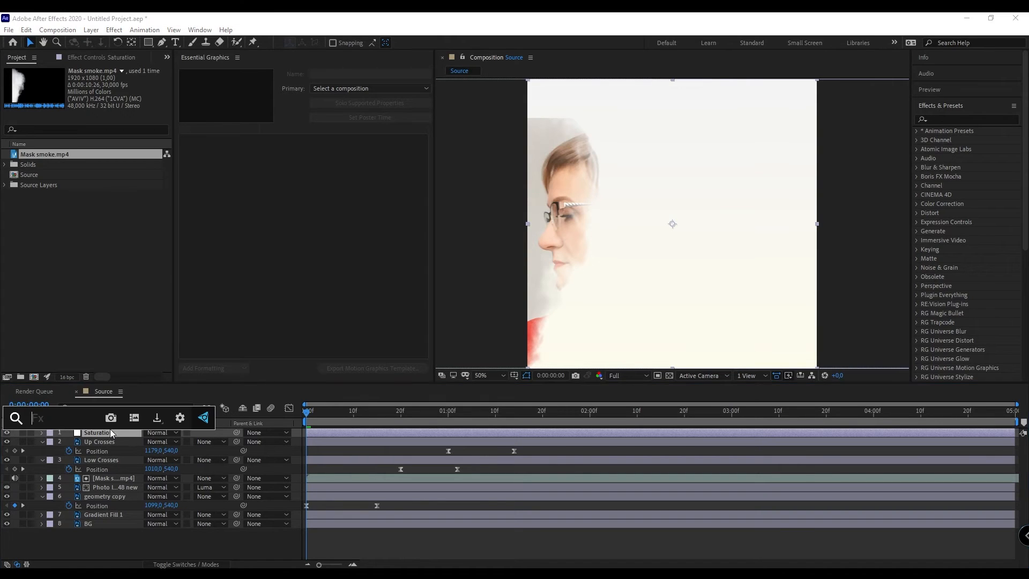
text(lume)
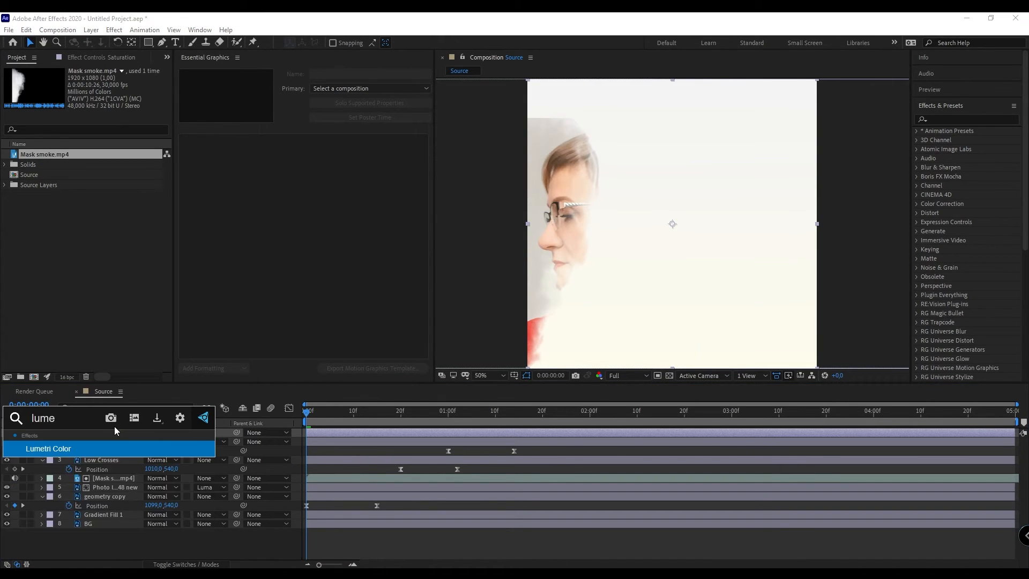
click(99, 449)
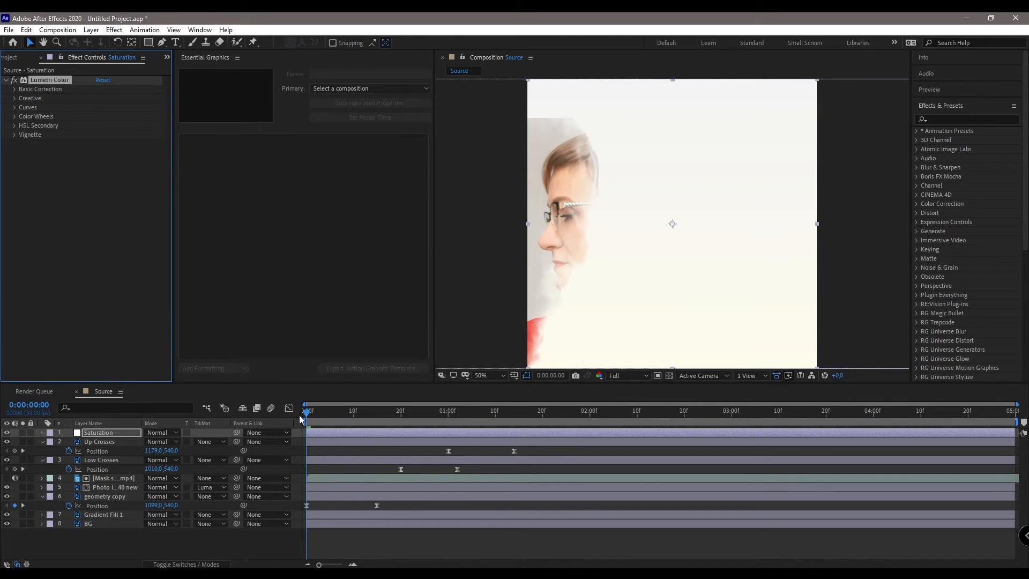
Step: Keyframe Lumetri Color's Basic Correction Saturation from 0 at 0:00:00:05 to 100 at 0:00:01:00
drag(309, 415, 333, 420)
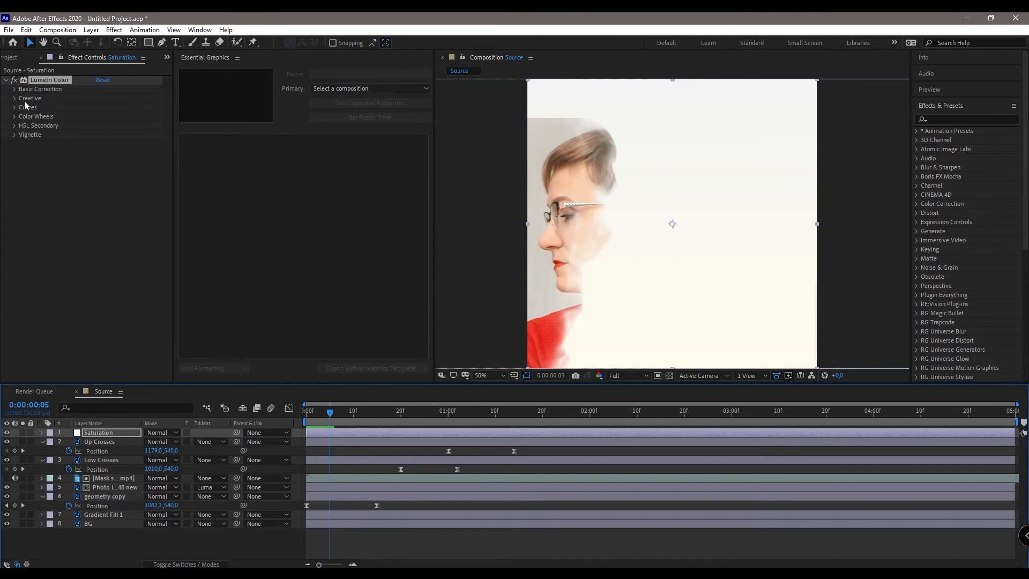
click(14, 89)
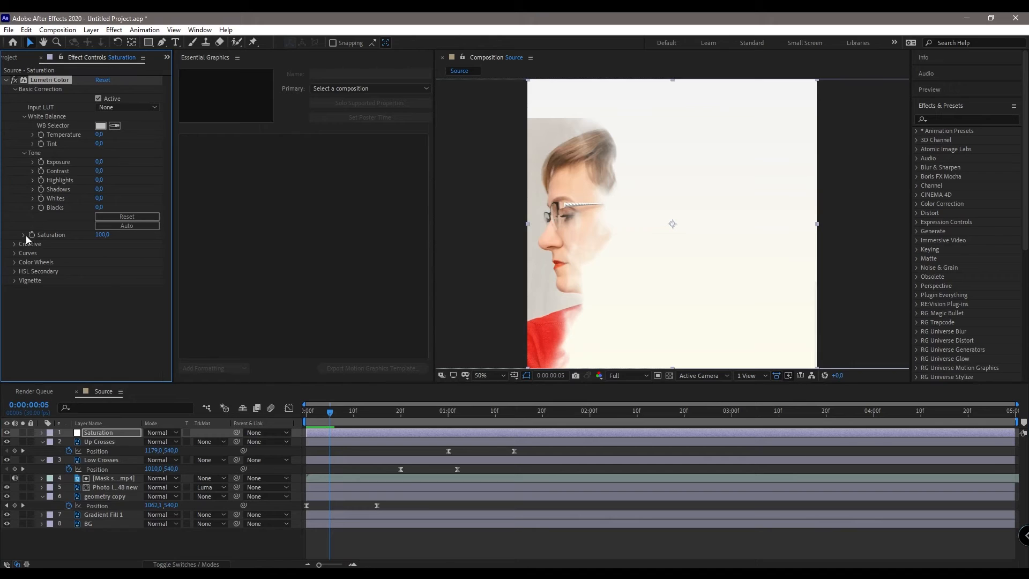
click(100, 432)
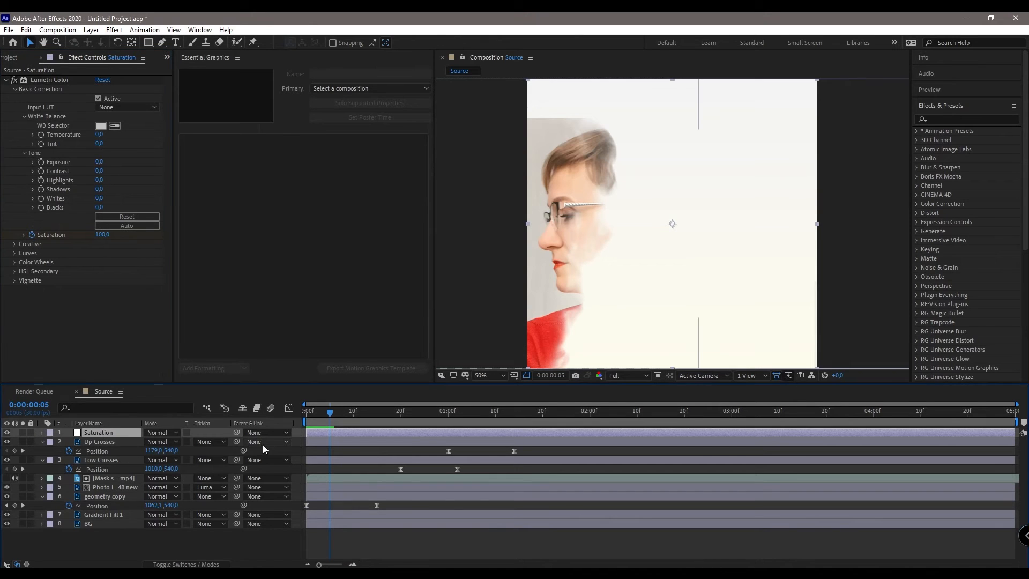
key(u)
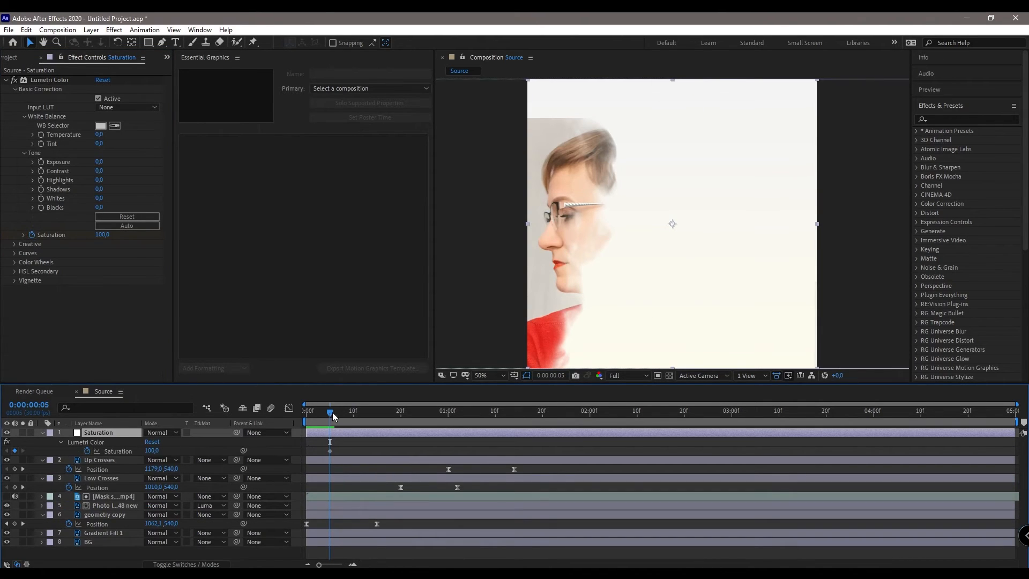
drag(332, 413, 451, 418)
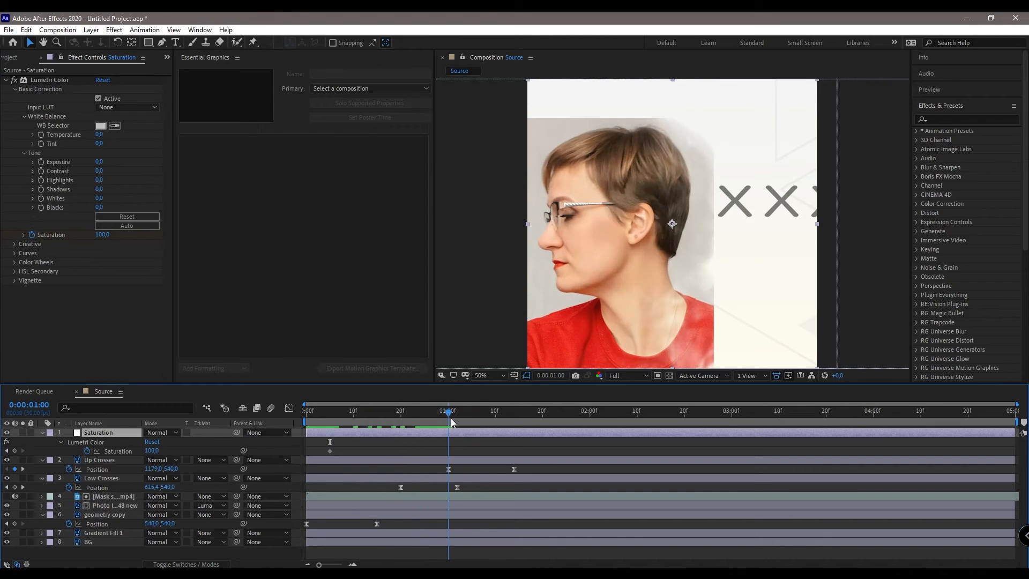
click(15, 451)
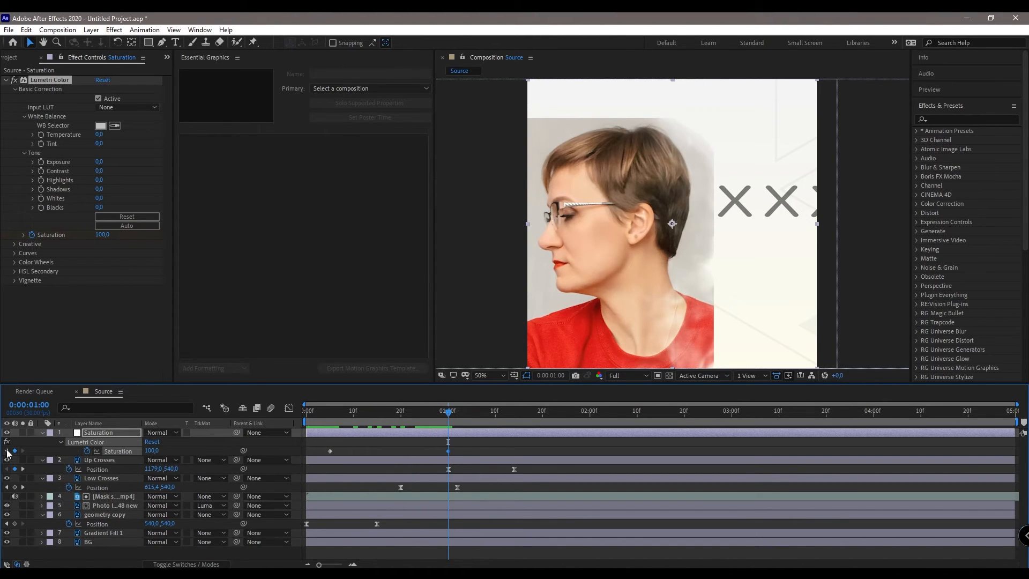
click(7, 451)
click(152, 451)
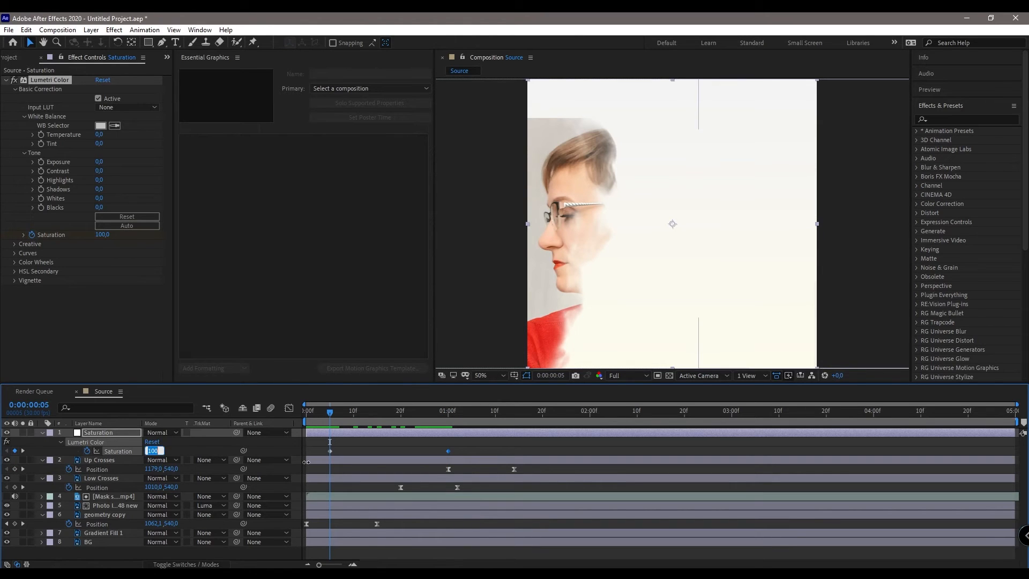
text(0)
key(Return)
Step: Preview the black-and-white to colour transition several times from frame 0
key(Home)
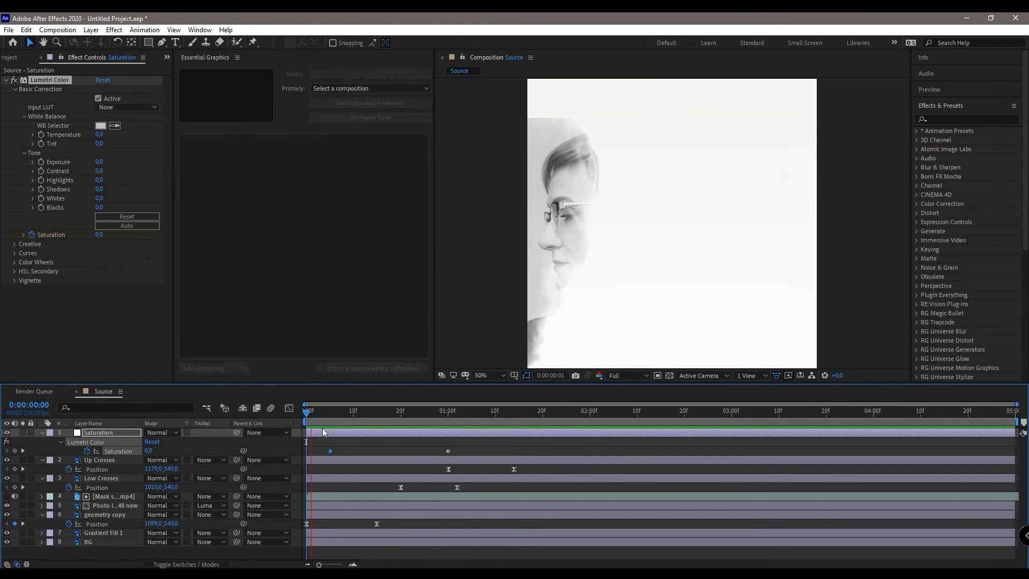
key(space)
key(space)
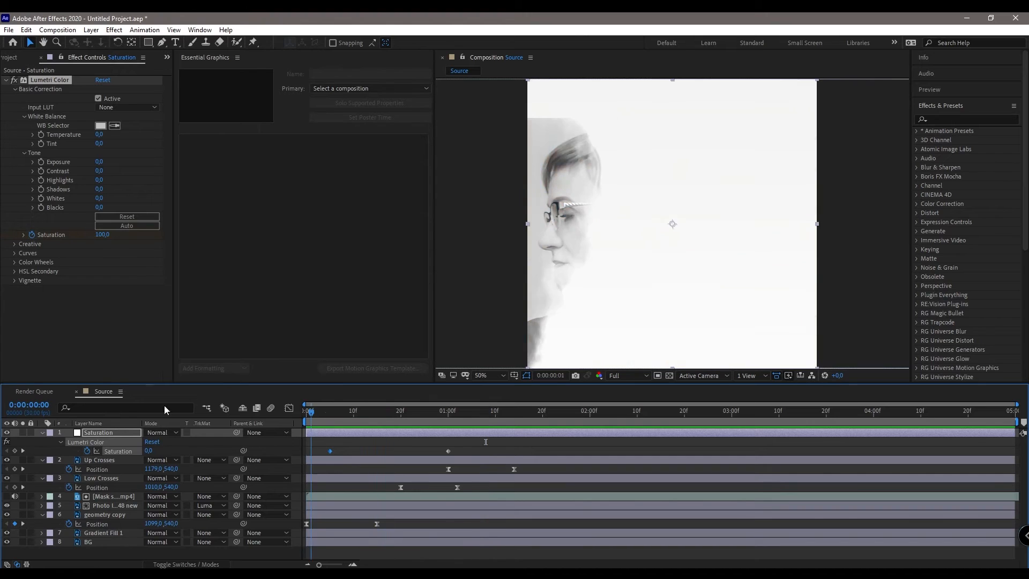
key(space)
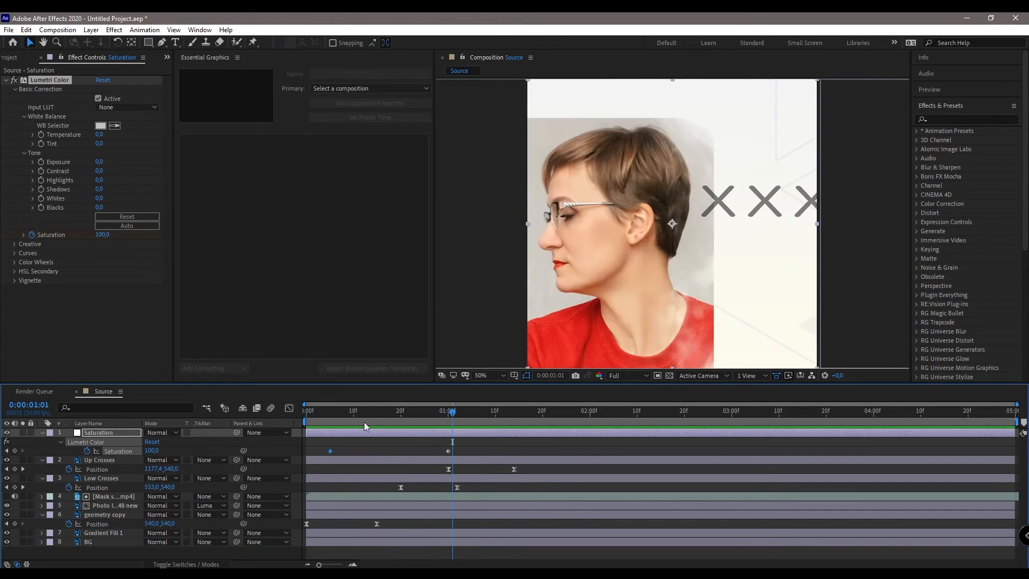
key(space)
key(space)
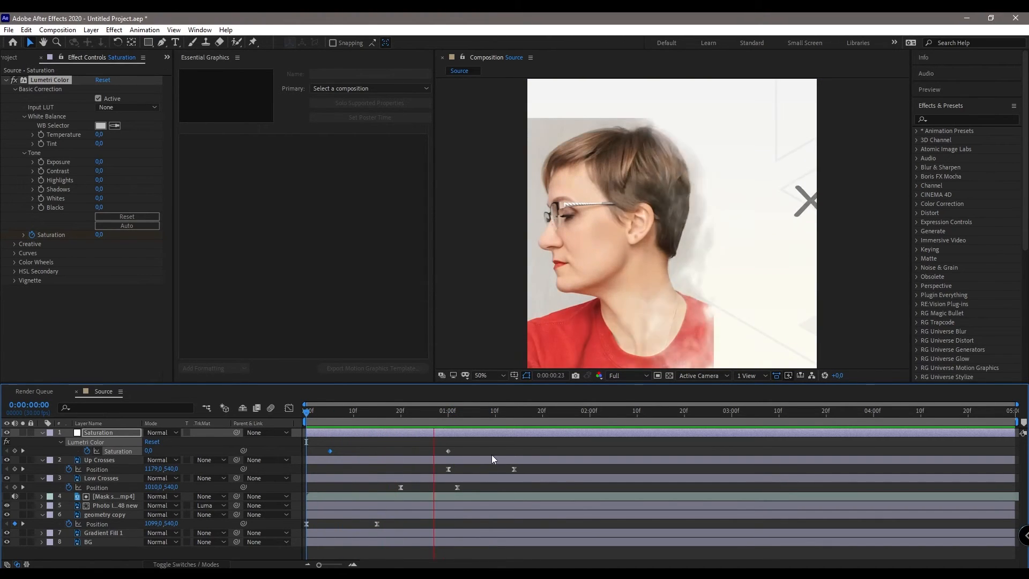
key(space)
Step: Easy-ease both Lumetri Saturation keyframes, adjust their speed curve in the Graph Editor, and preview from frame 0
drag(472, 447, 328, 456)
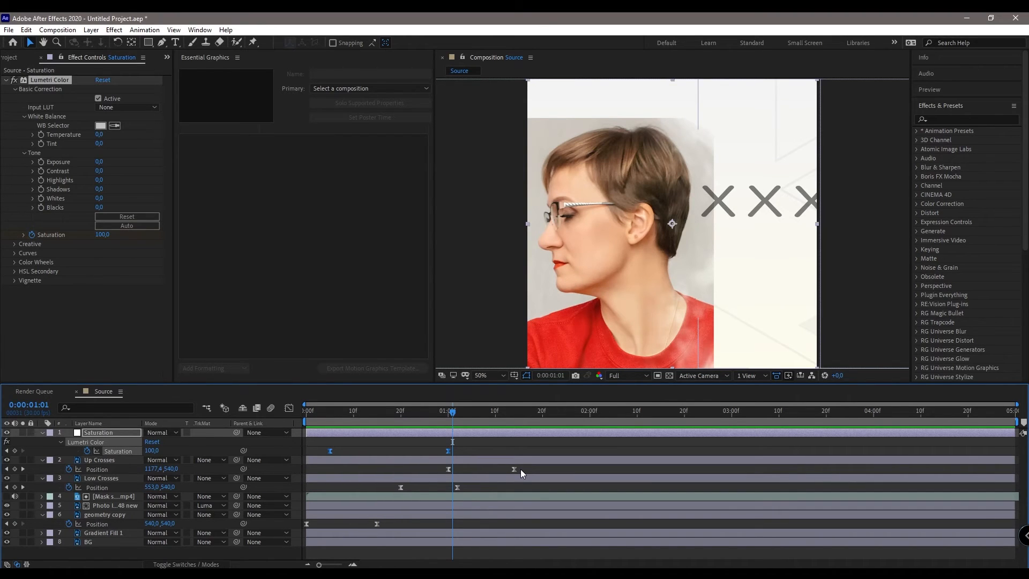
click(289, 409)
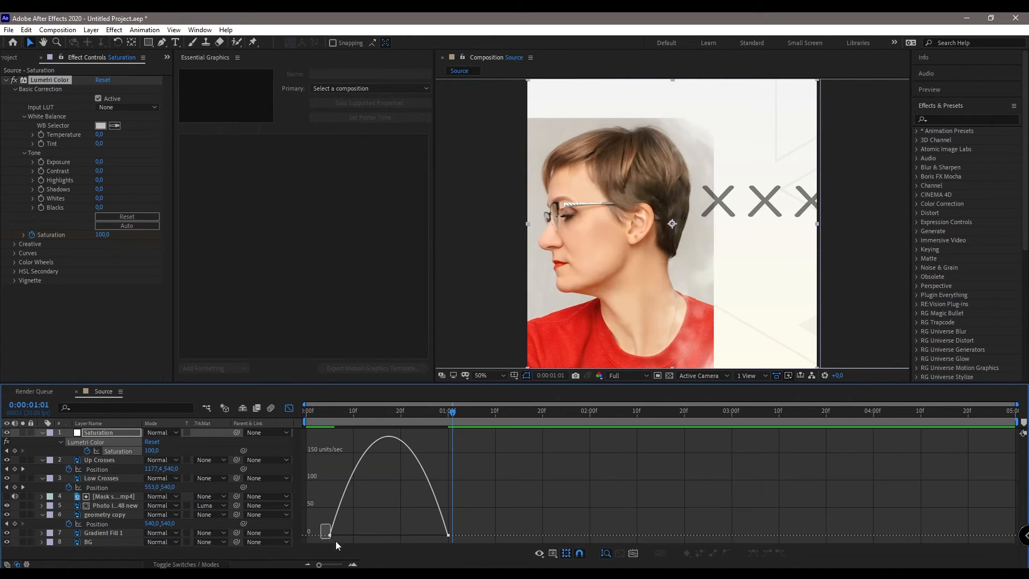
drag(336, 543, 410, 539)
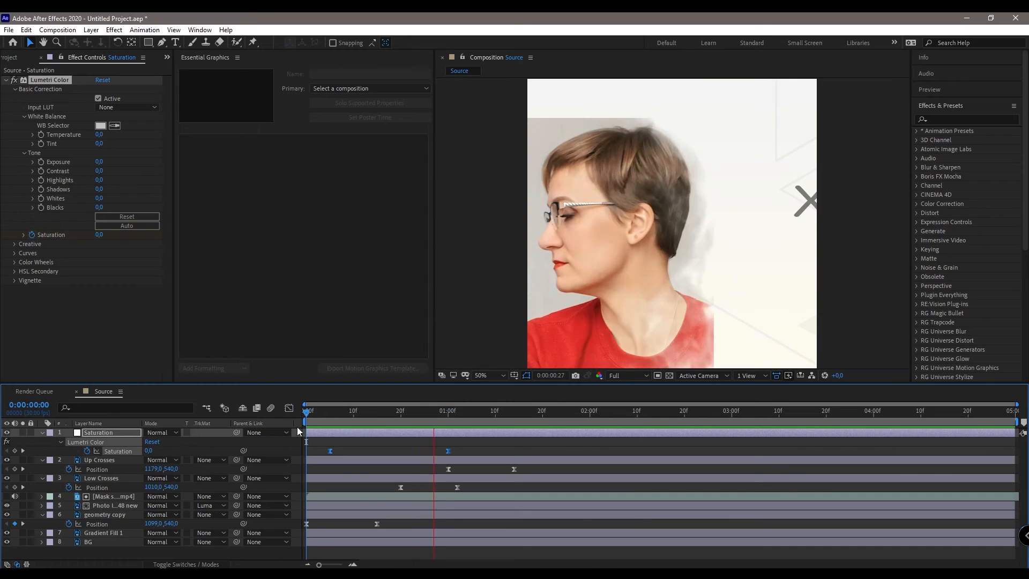
key(space)
drag(320, 413, 217, 417)
key(space)
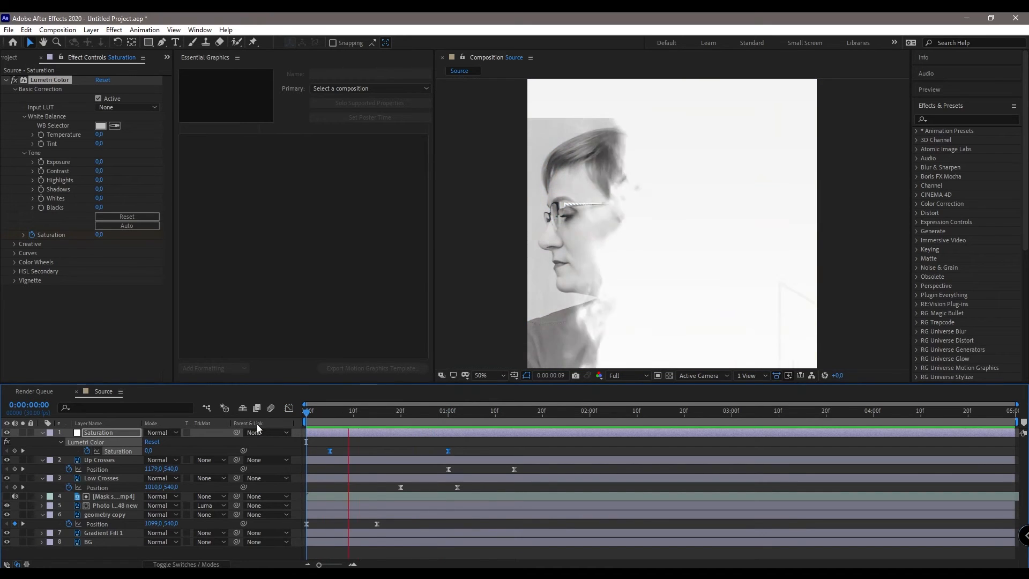
key(space)
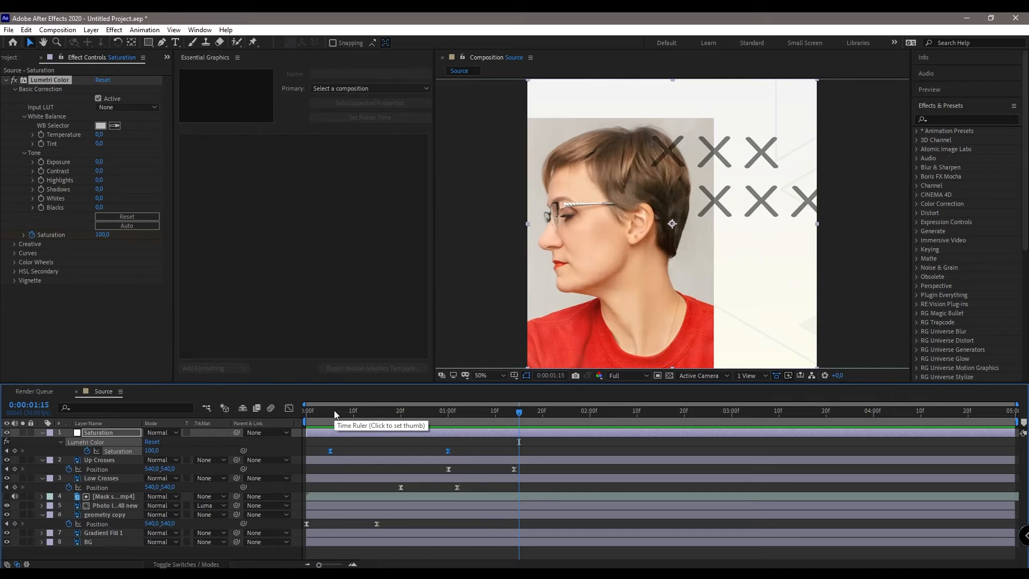
Step: Return to frame 0 and shift the Mask smoke.mp4 layer to start at about frame 3
key(Home)
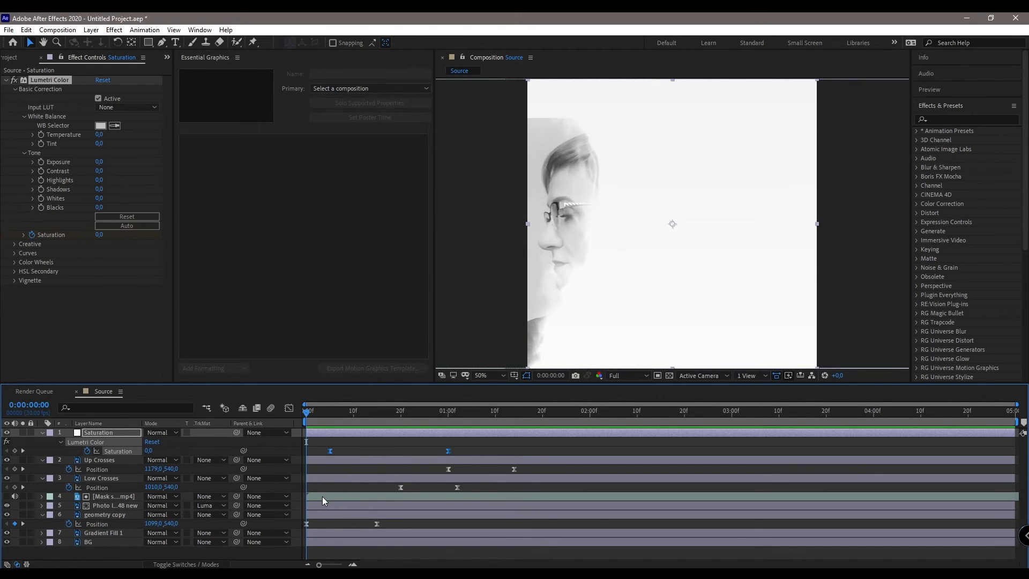
drag(323, 497, 335, 499)
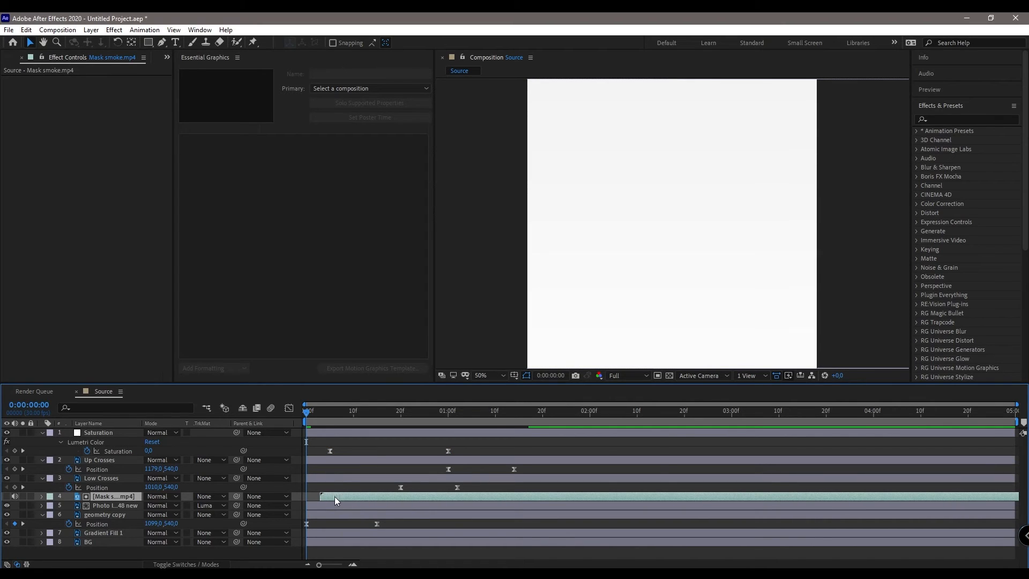
Step: Preview the smoke reveal from frame 0, and trim the Source composition to a work area ending at 0:00:03:00
key(space)
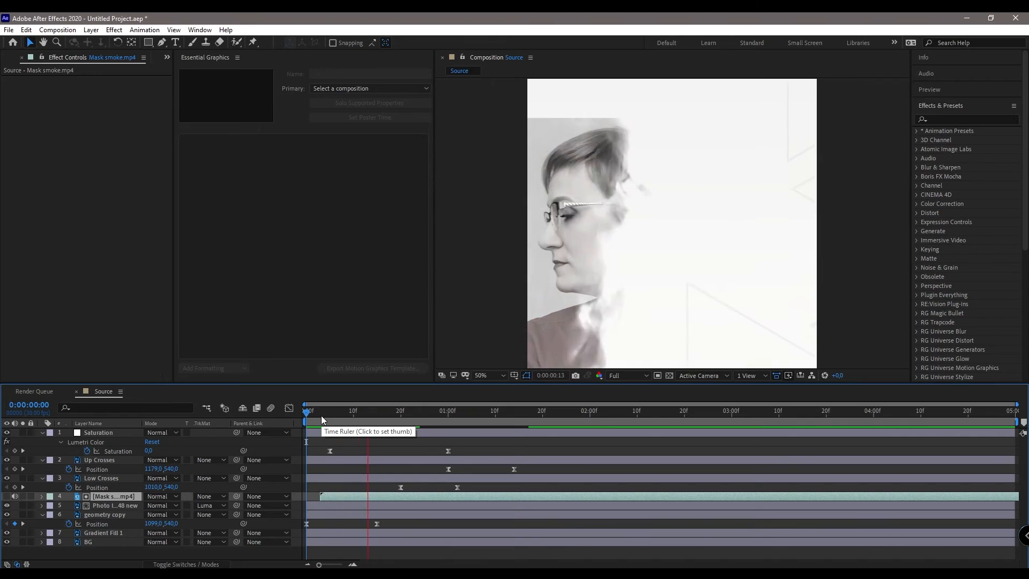
key(space)
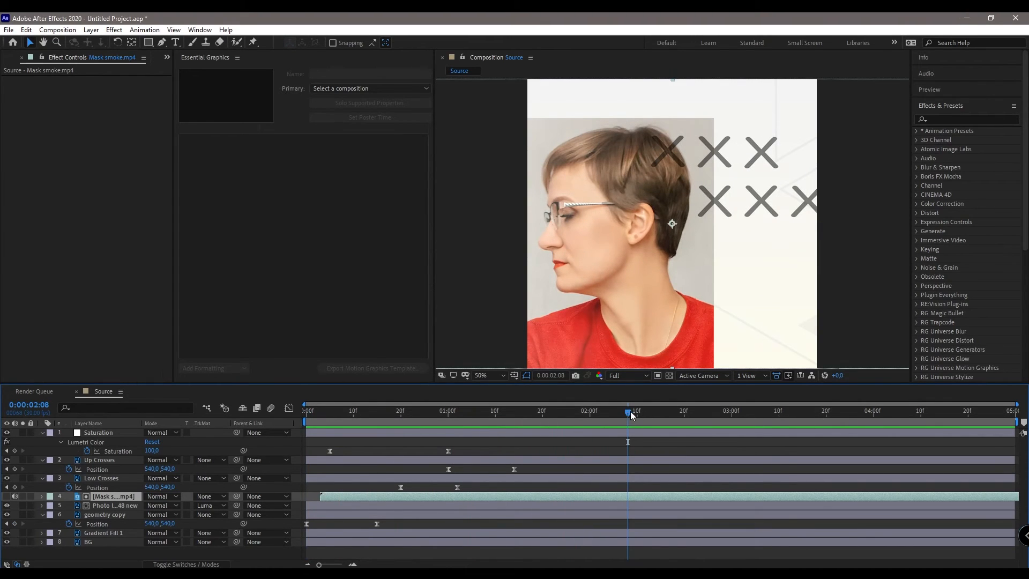
drag(630, 411, 732, 420)
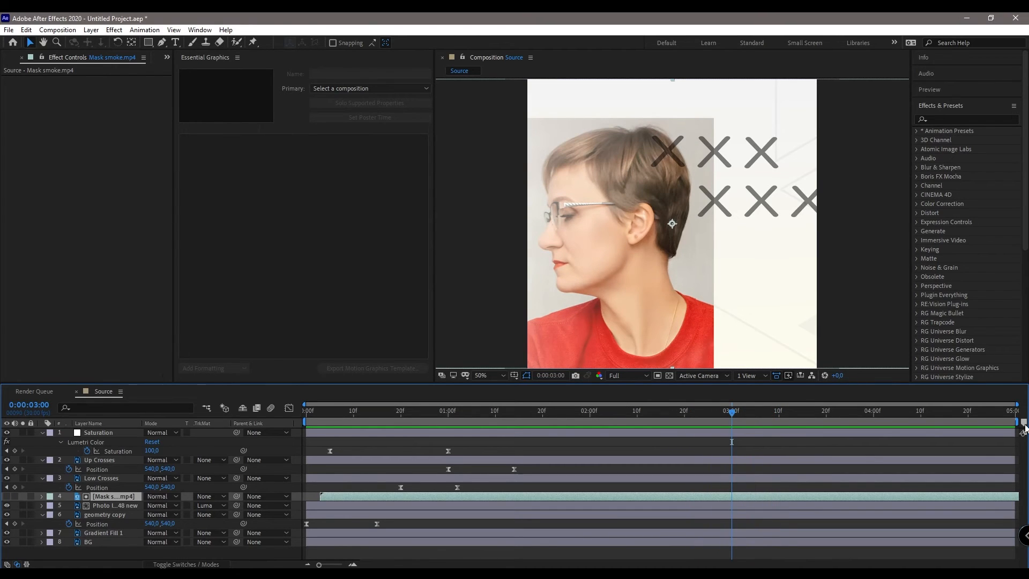
drag(1017, 422, 732, 424)
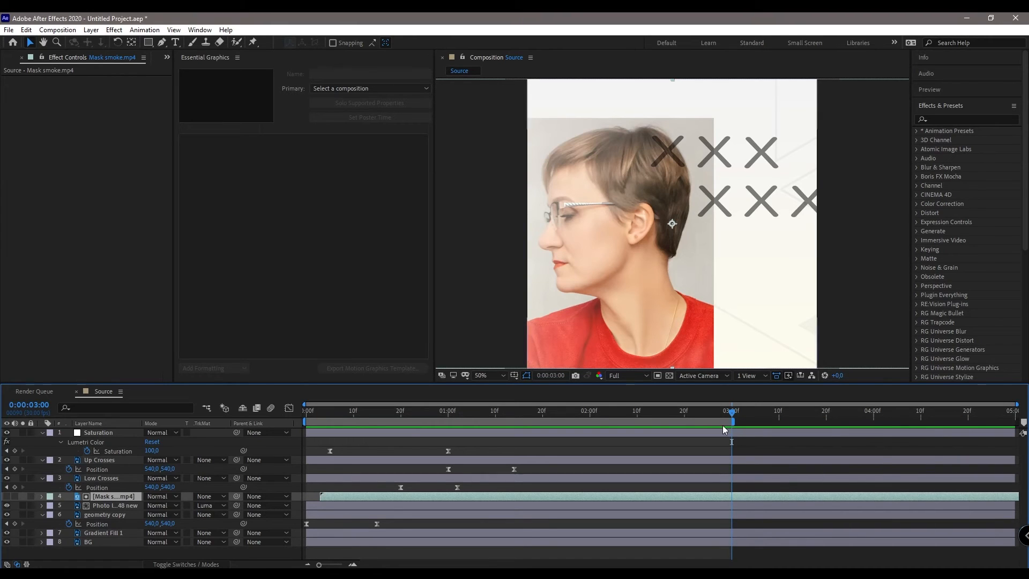
right_click(723, 424)
click(745, 453)
click(744, 454)
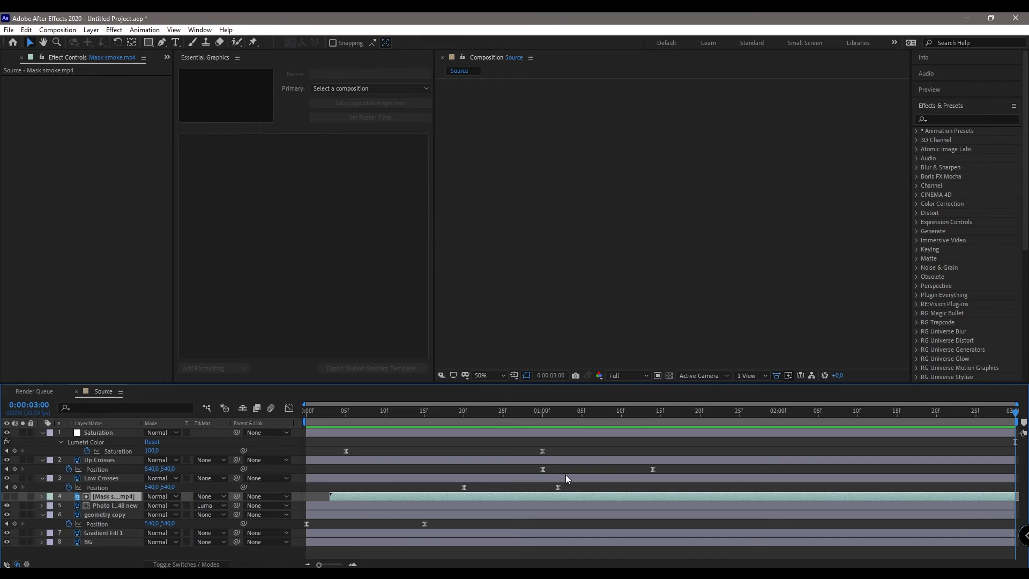
Step: Preview the trimmed Source composition from frame 0
drag(311, 413, 243, 407)
key(space)
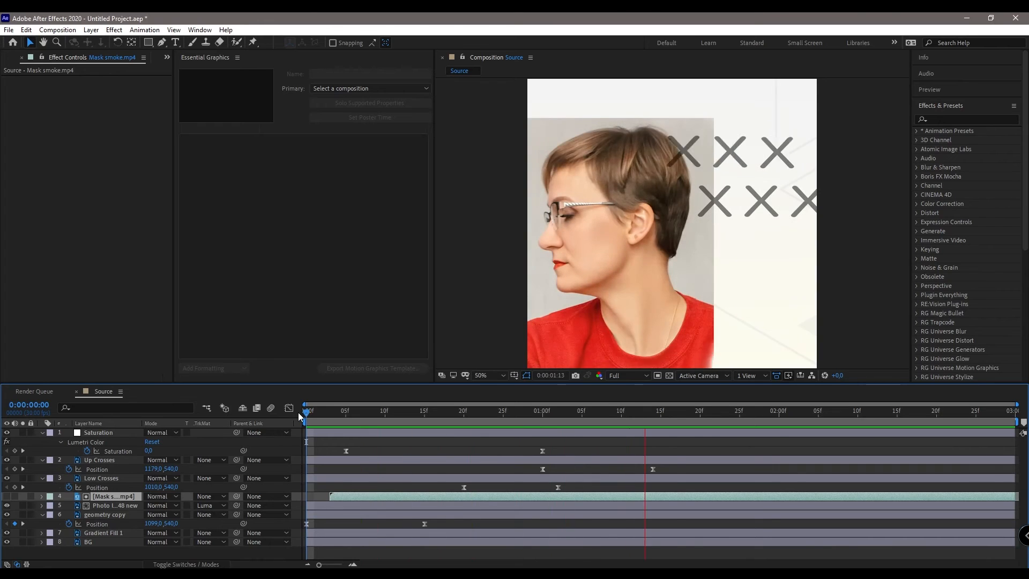
key(space)
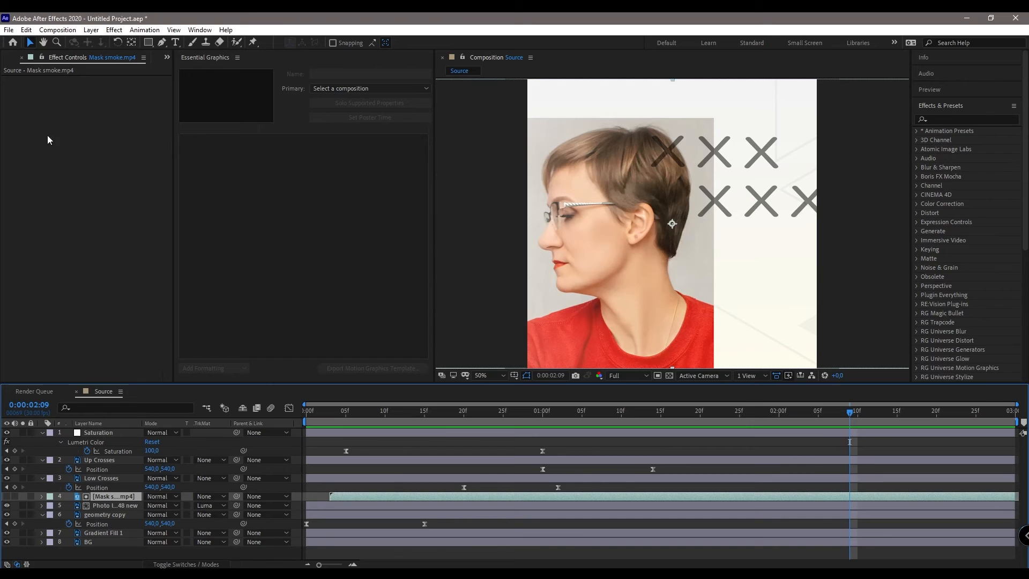
Step: Create a new composition from the Source composition in the project and go to its first frame
click(3, 58)
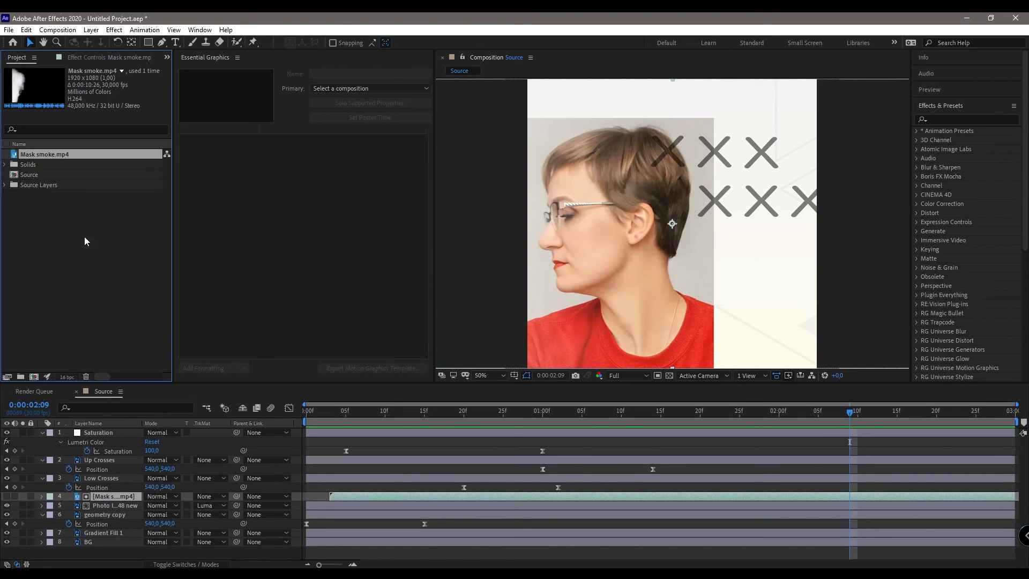
click(75, 276)
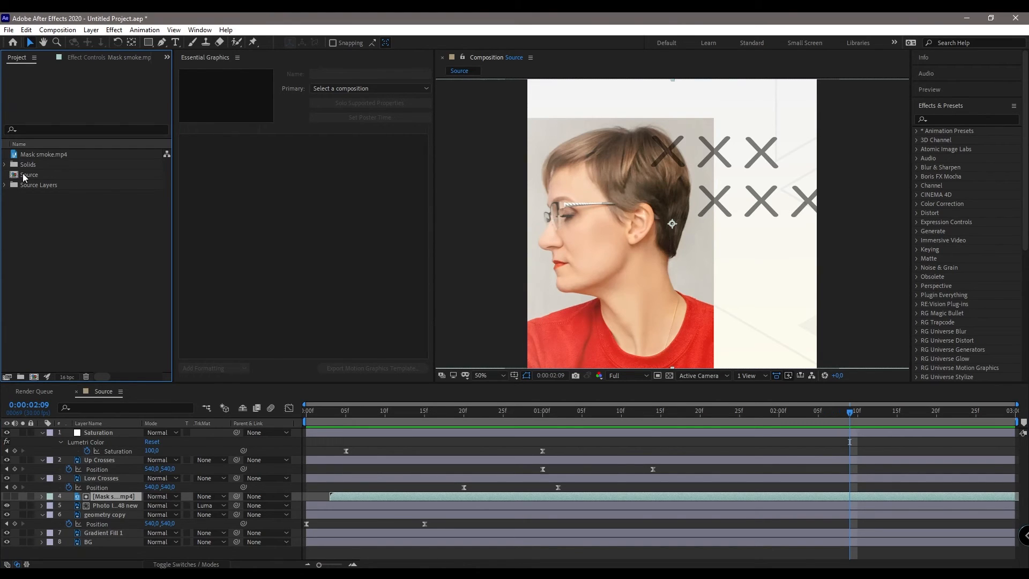
drag(24, 177, 35, 380)
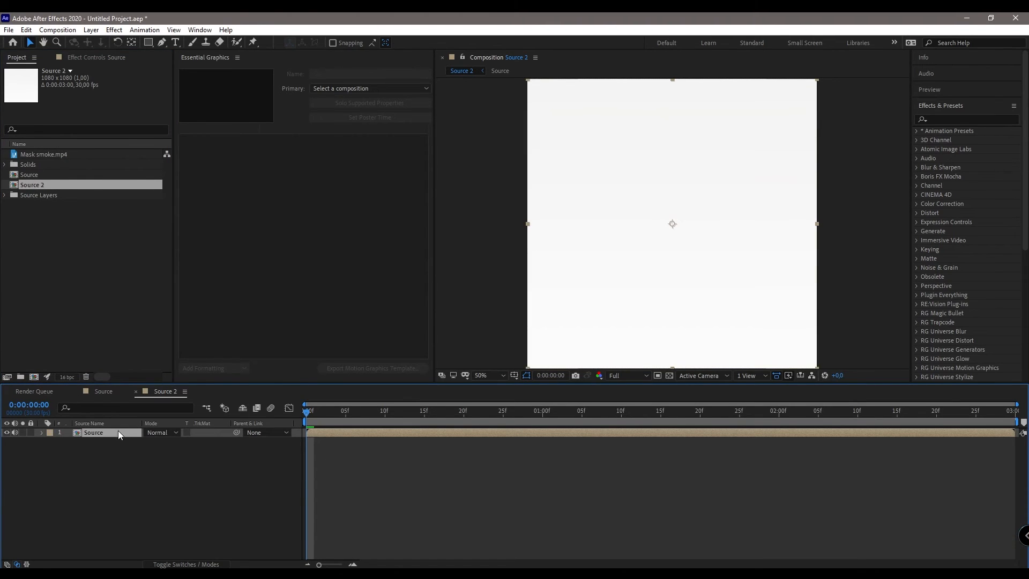
drag(302, 413, 230, 423)
Step: Set the duration of the Source 2 composition to 0:00:05:00 and show its whole length in the timeline
click(58, 30)
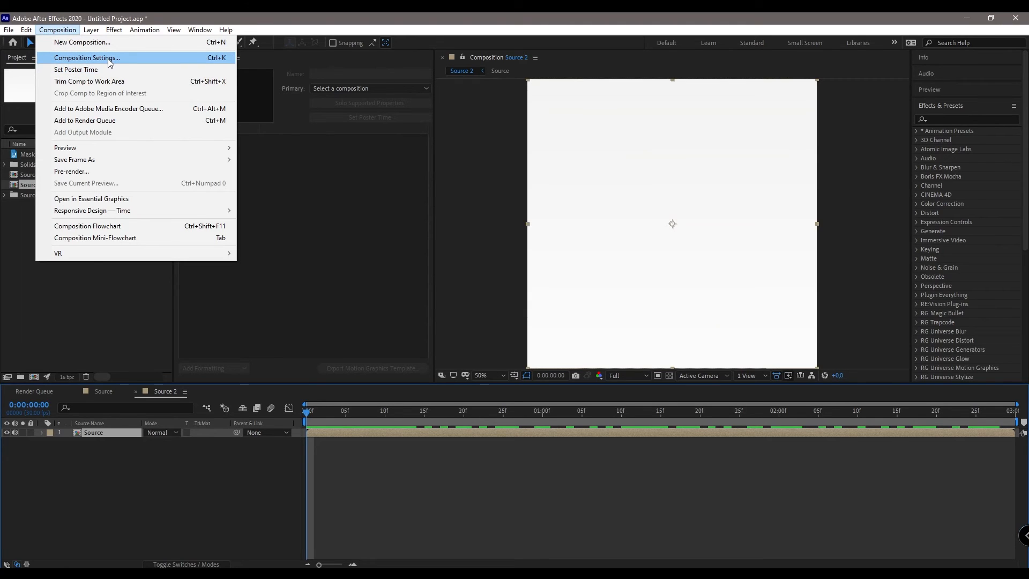
click(87, 58)
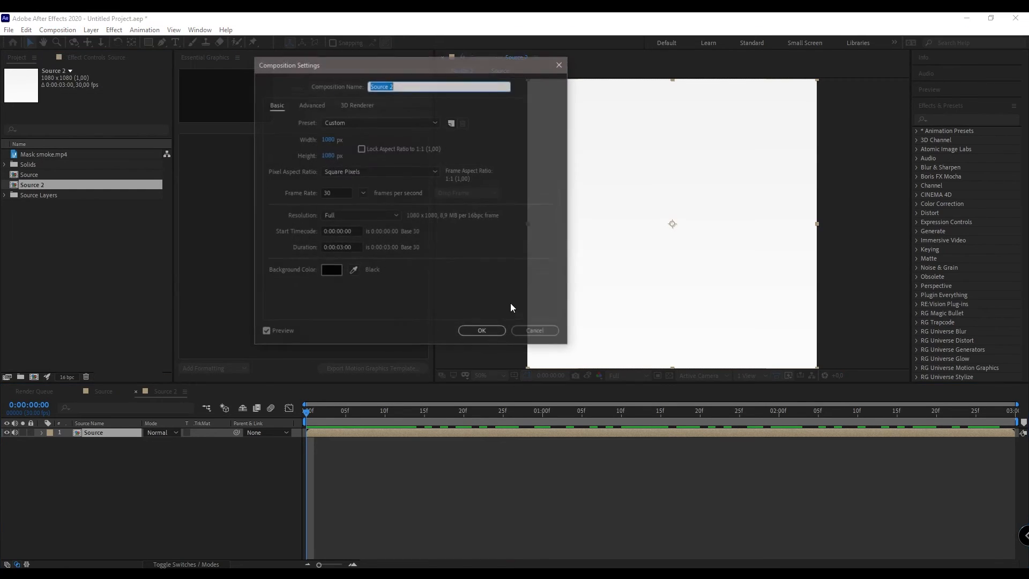
click(341, 247)
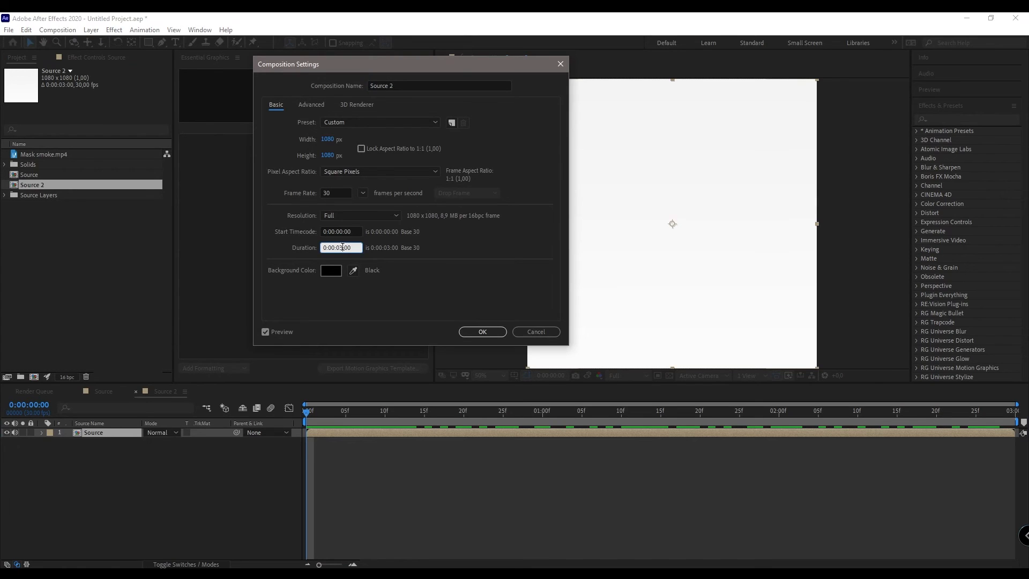
text(5)
click(406, 300)
click(482, 332)
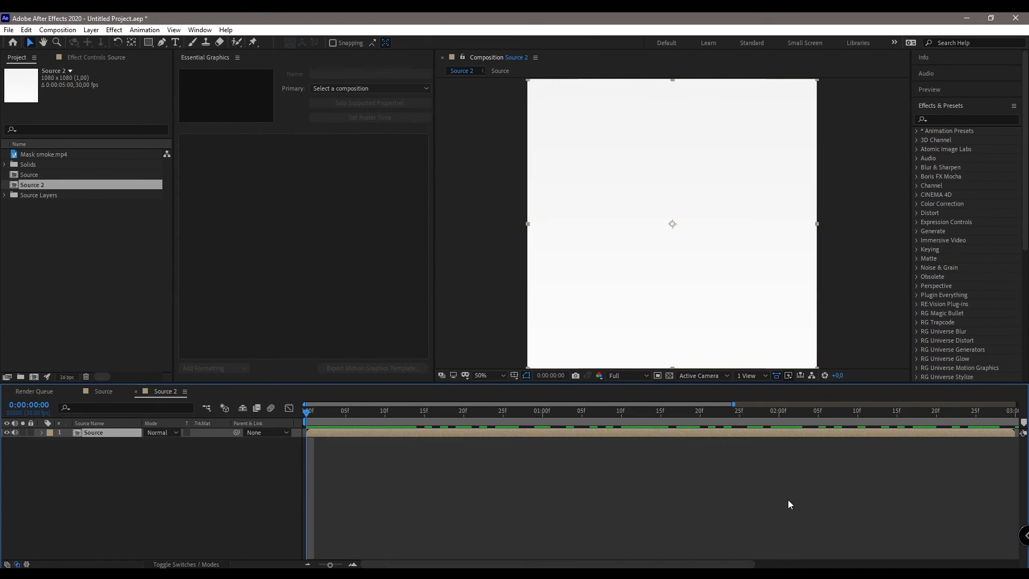
scroll(782, 504, down, 2)
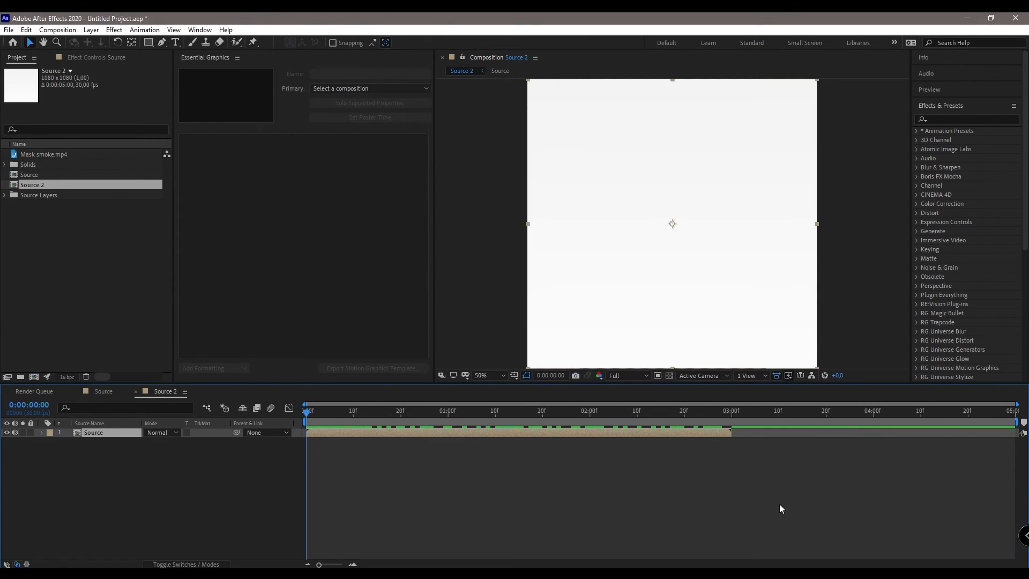
Step: Time-stretch the Source layer to a new duration of 0:00:02:15
right_click(344, 431)
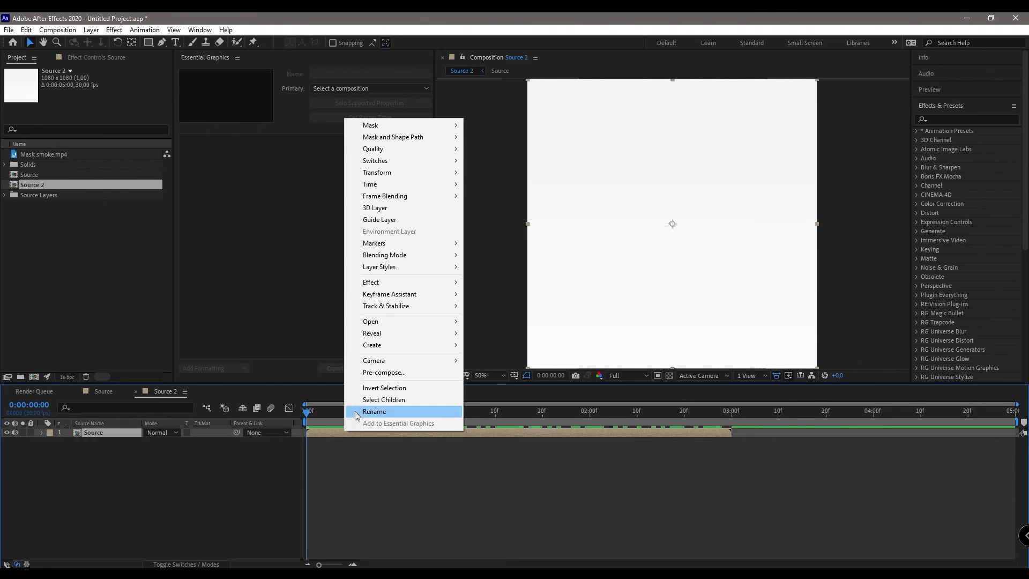
mouse_move(441, 189)
click(499, 208)
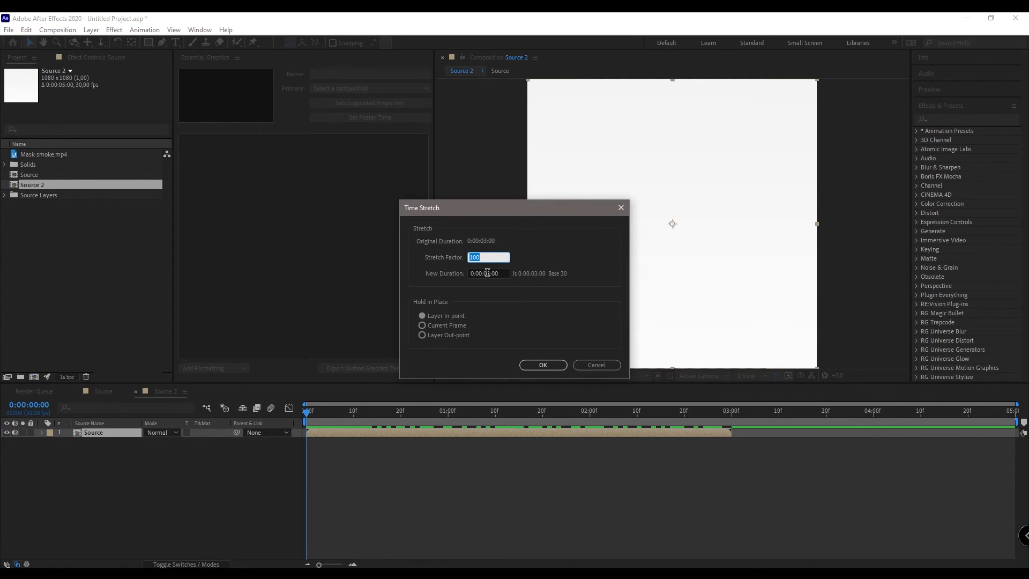
click(487, 273)
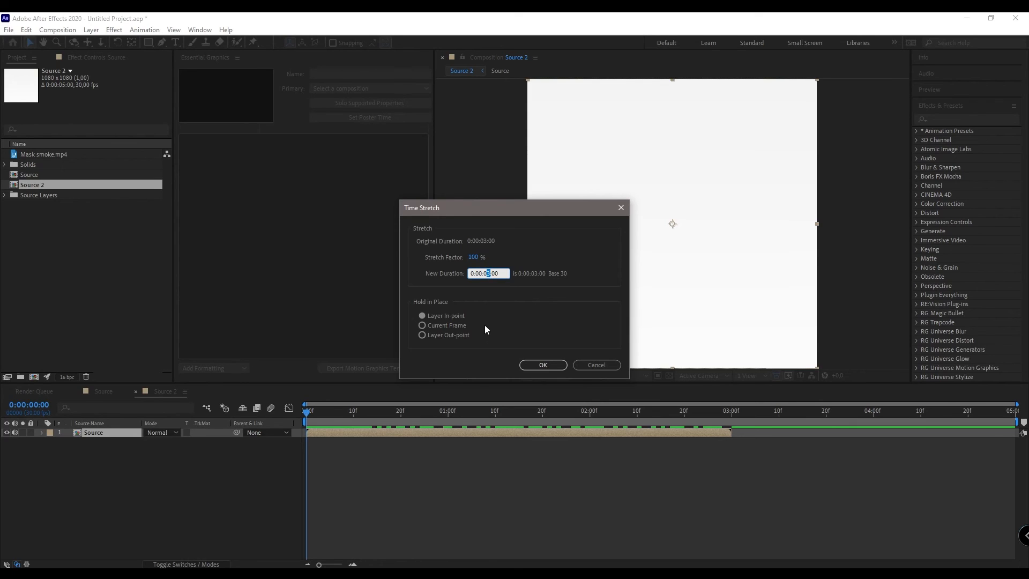
text(2)
drag(494, 272, 501, 274)
text(15)
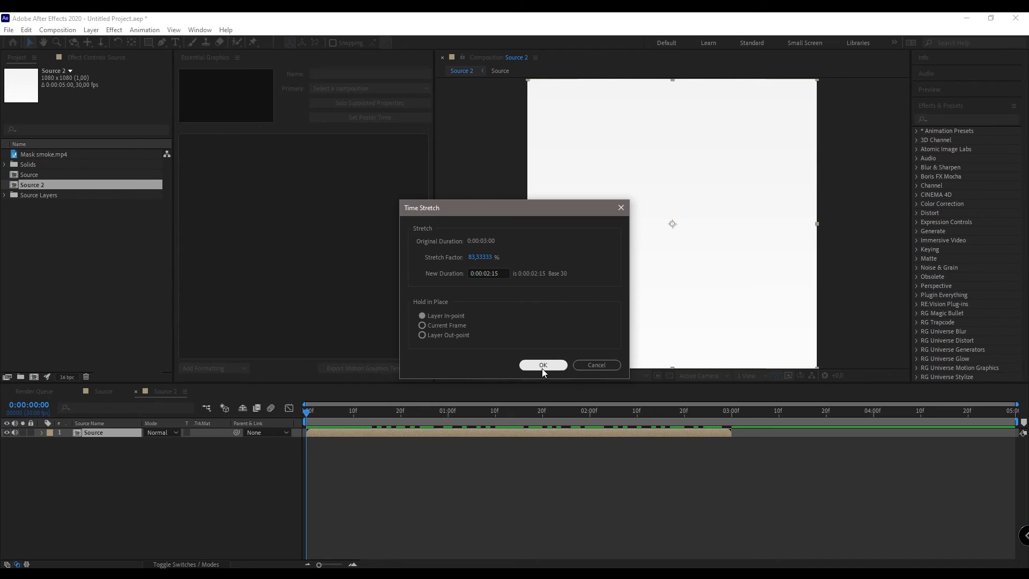
click(543, 369)
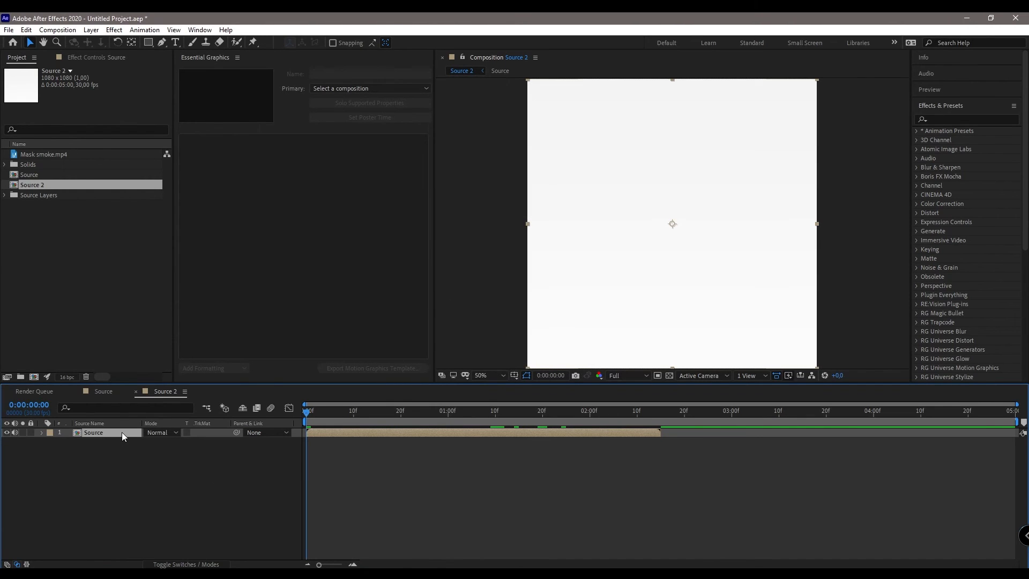
Step: Duplicate the Source layer, time-reverse the copy, and shift it to start where the original layer ends
key(ctrl+d)
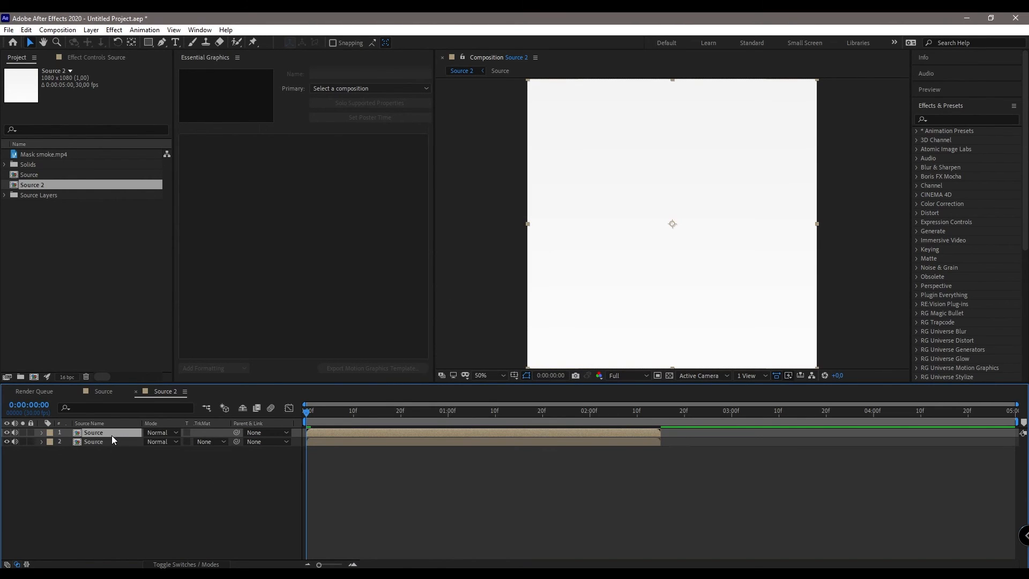
right_click(392, 432)
mouse_move(459, 184)
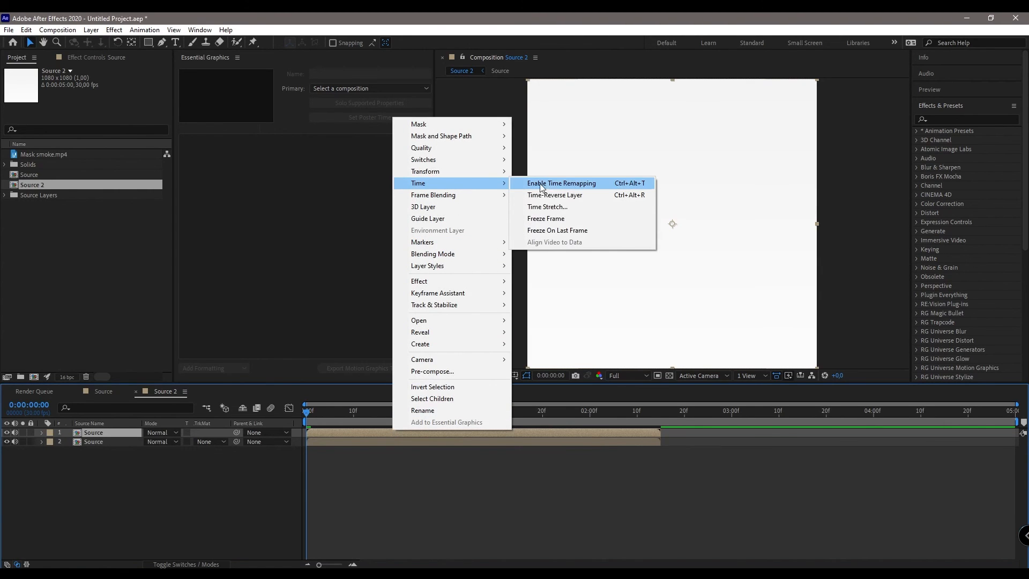
click(552, 196)
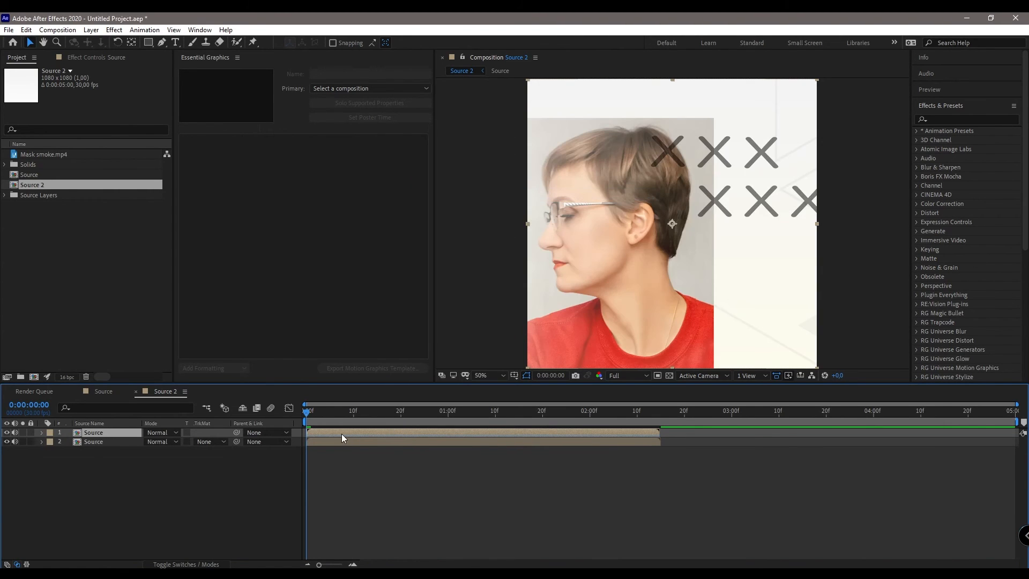
drag(342, 433, 699, 442)
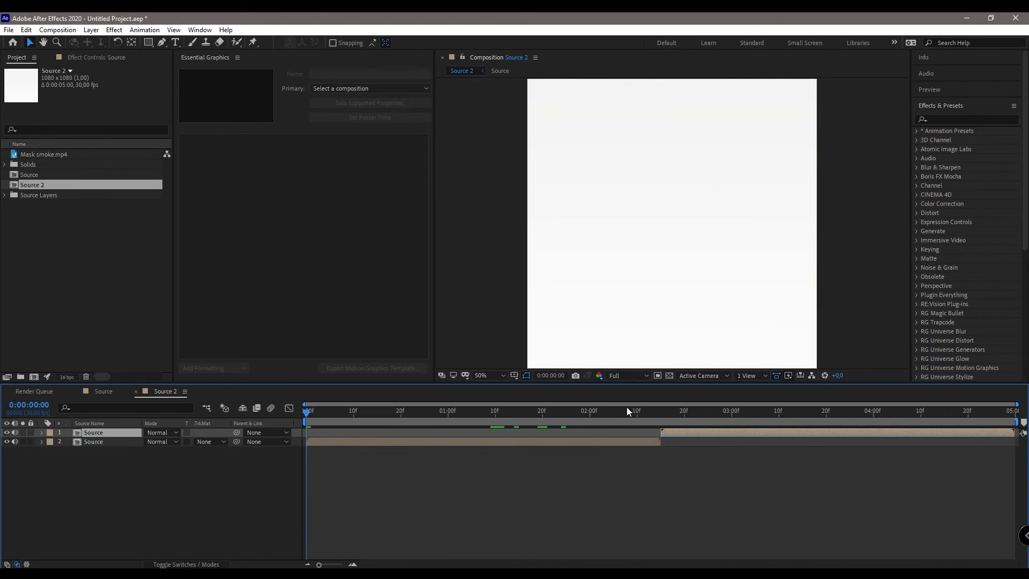
Step: Preview the forward and reversed halves of Source 2, including the join from 0:00:01:27, and return to frame 0
click(611, 409)
key(space)
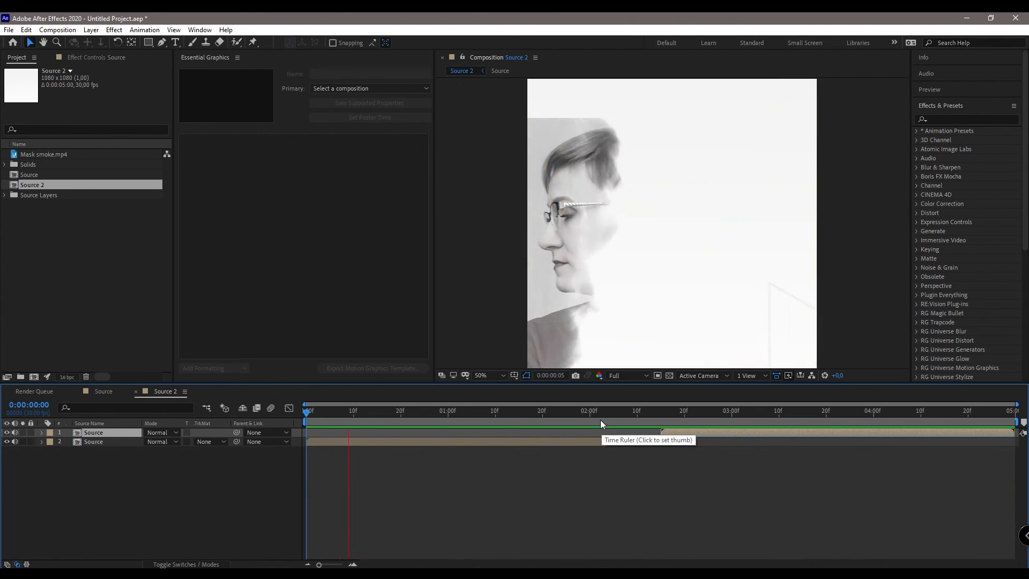
drag(599, 416, 576, 415)
key(space)
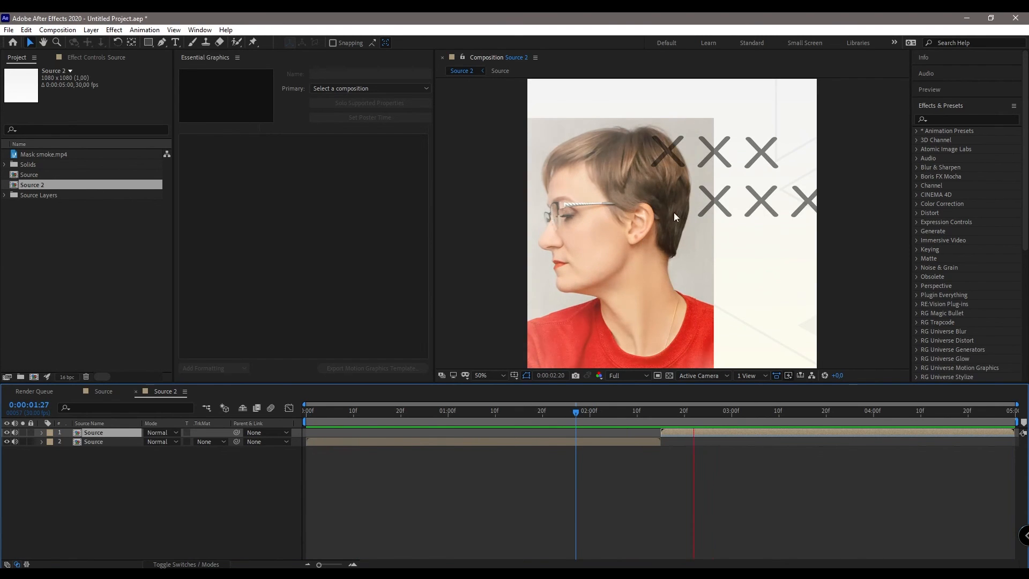
drag(586, 416, 307, 419)
Step: Save the project as 201-05-03.aep in the 2021-05-03 folder, replacing the existing file
key(ctrl+s)
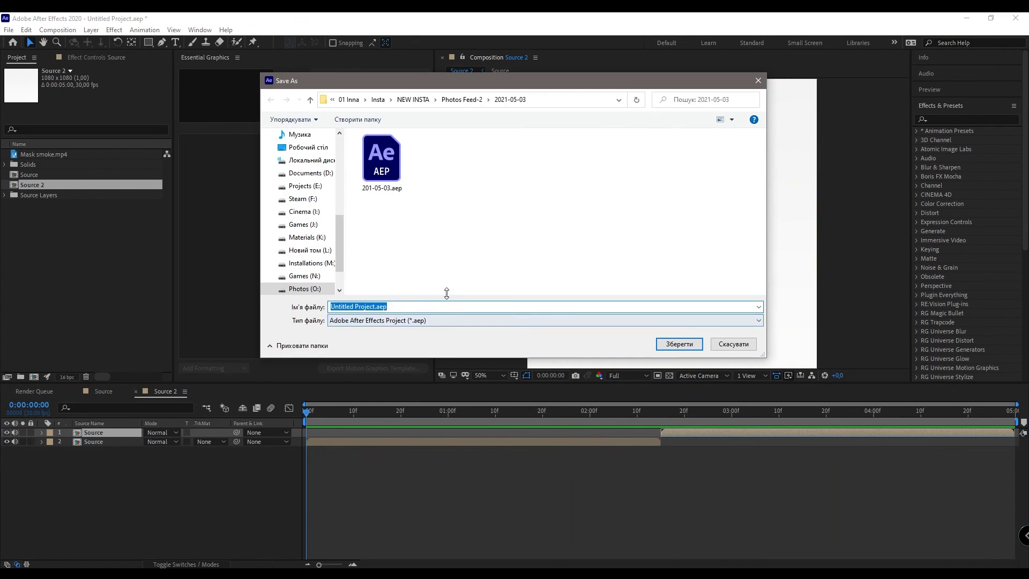
click(393, 162)
click(666, 342)
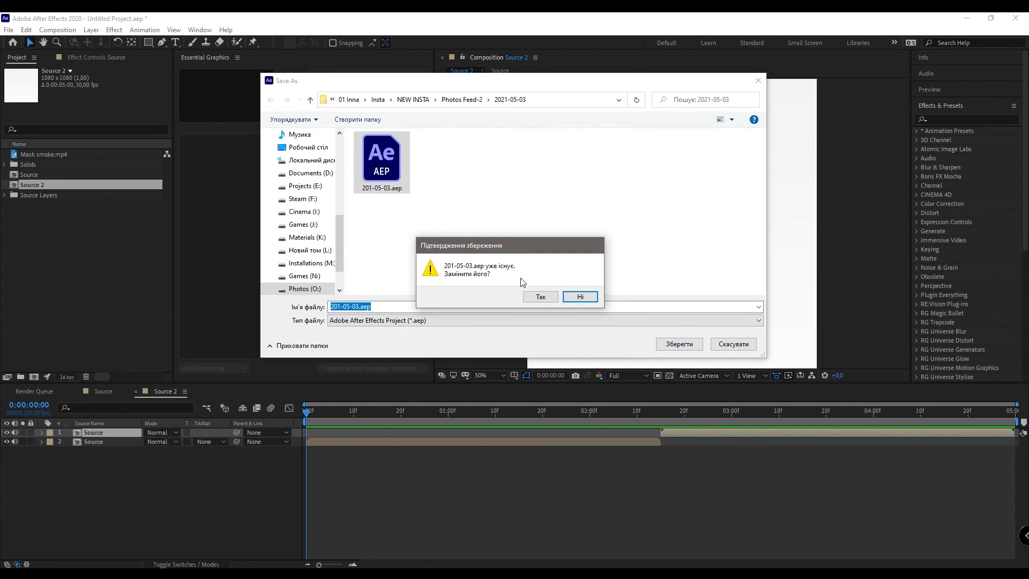
click(533, 295)
Step: Add the Source 2 composition to the Render Queue and send it to Adobe Media Encoder
click(36, 392)
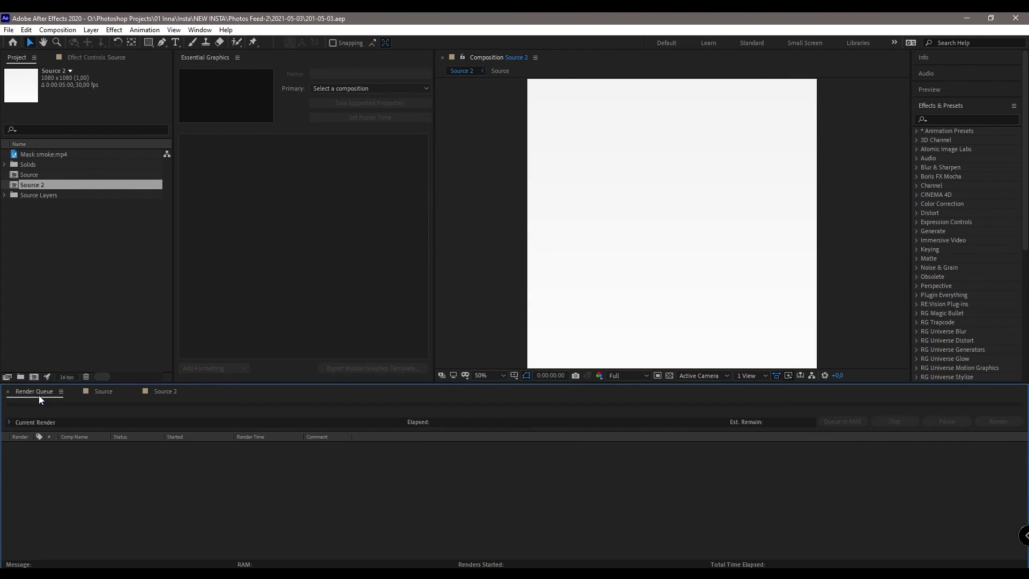
click(163, 391)
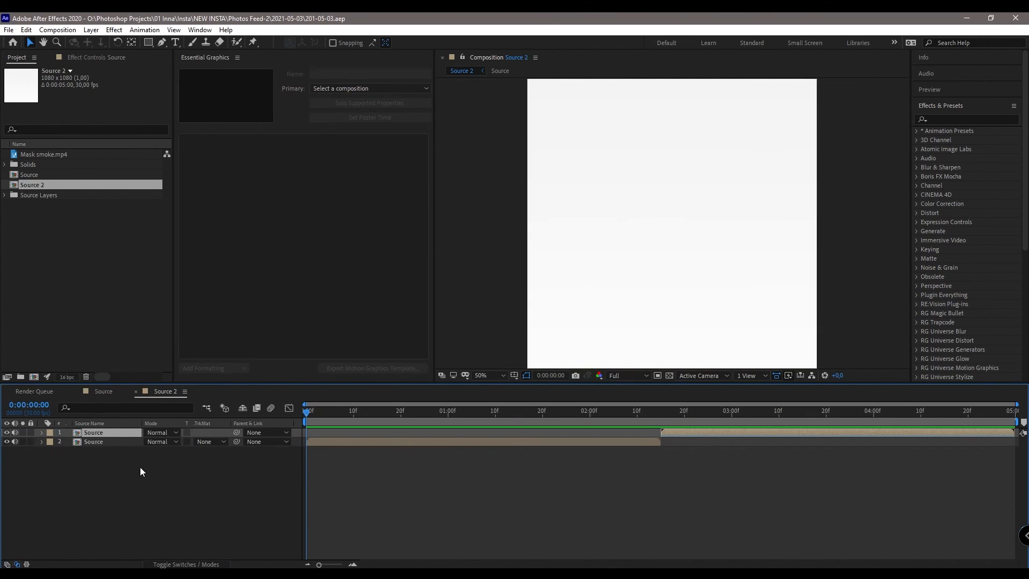
key(ctrl+m)
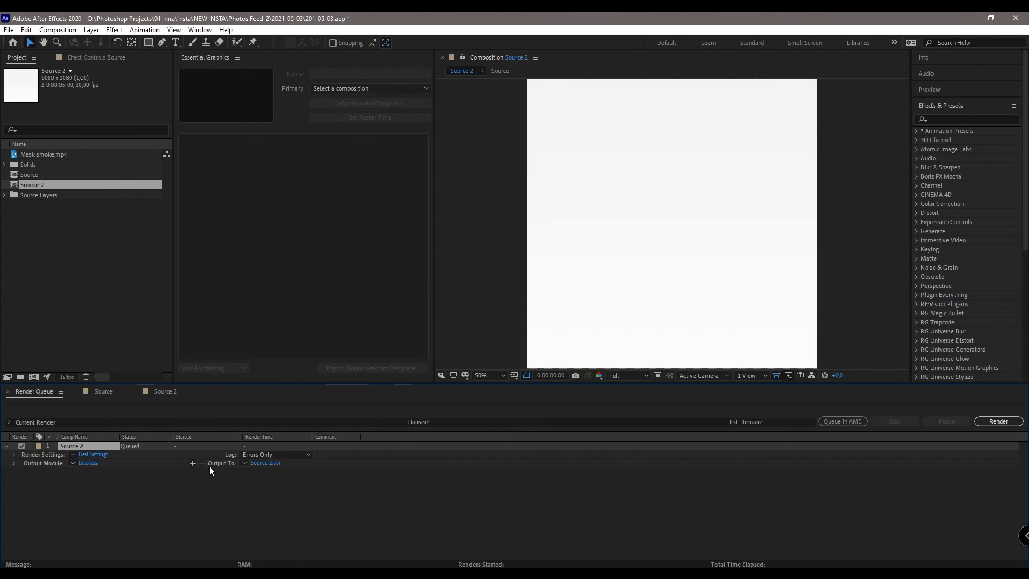
click(843, 422)
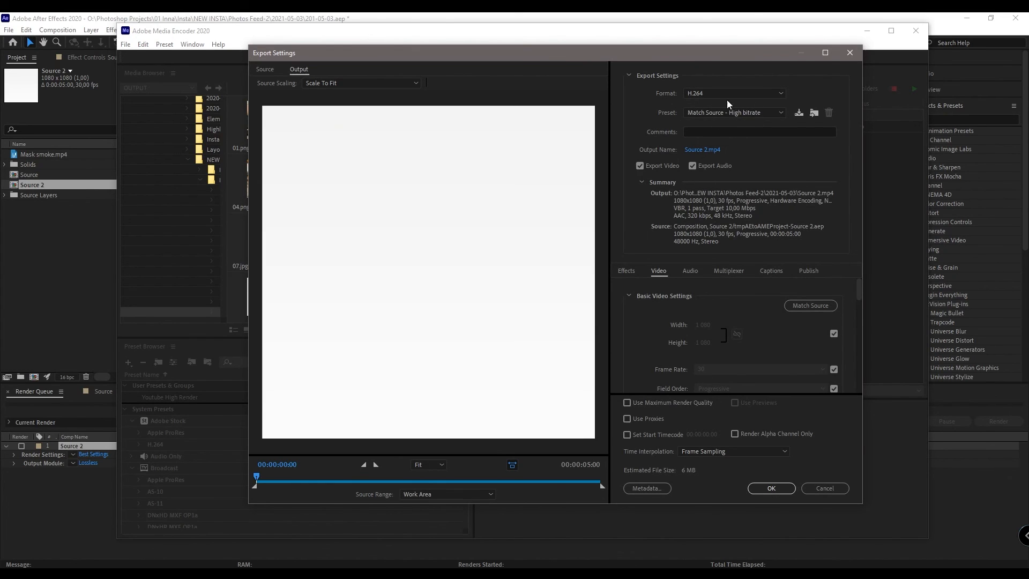
Step: Set the H.264 export's output file to 2021-05-03.mp4 in the 2021-05-03 folder
click(703, 149)
click(433, 150)
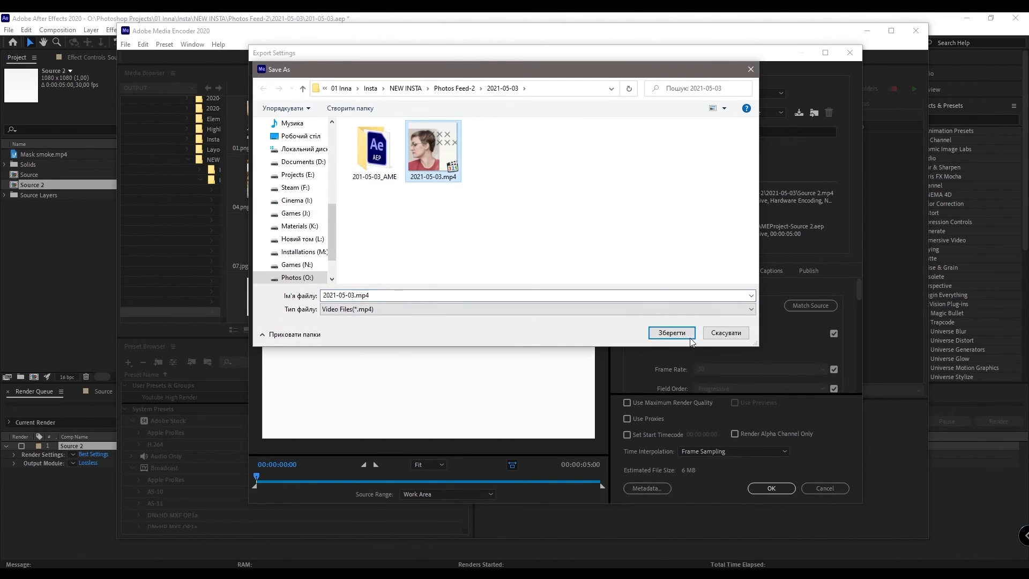
click(672, 333)
click(572, 227)
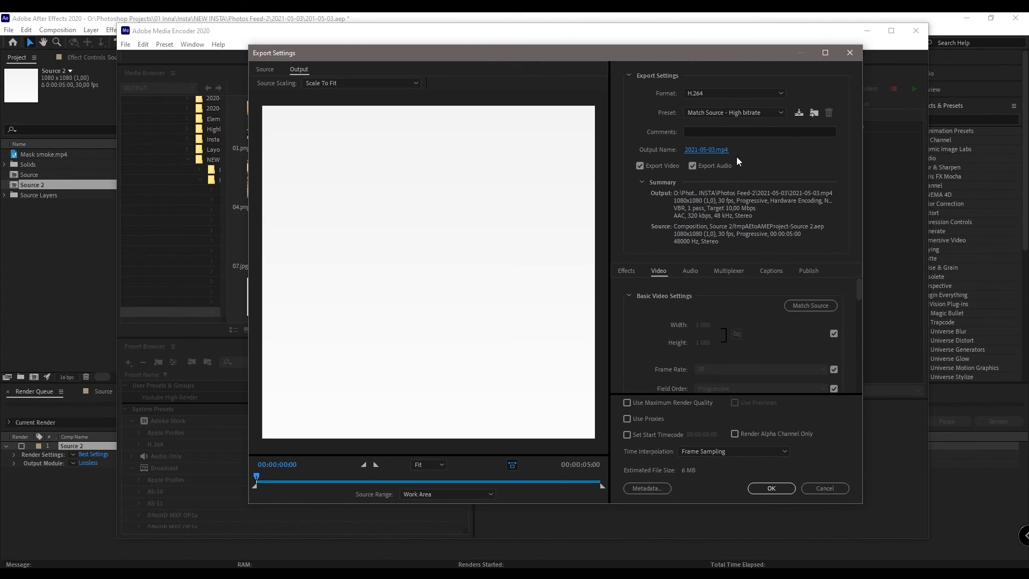
Step: Enable Use Maximum Render Quality and Render at Maximum Depth, check the export preview's end, and accept the export settings
click(650, 404)
scroll(633, 354, down, 3)
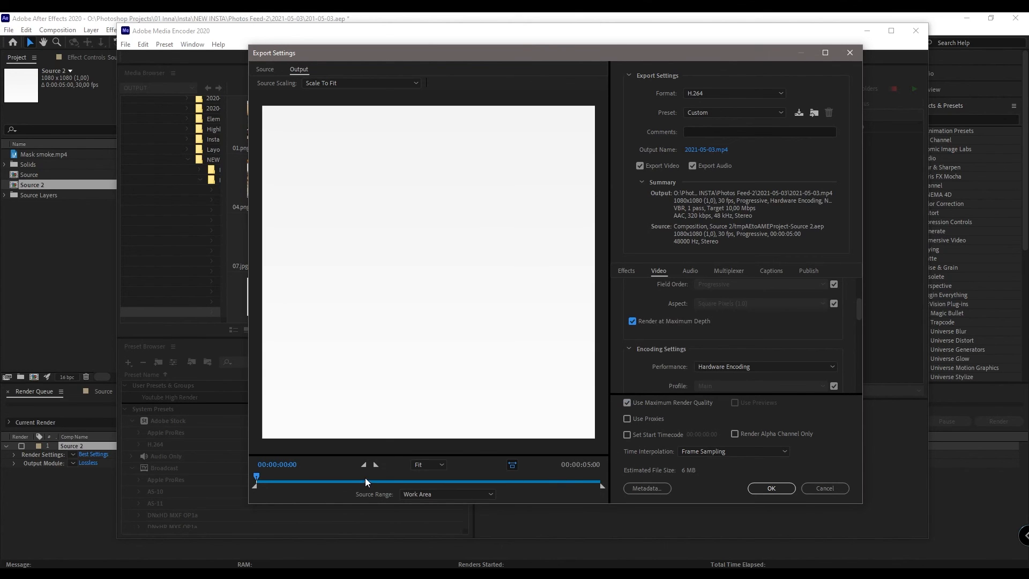
drag(365, 477, 633, 491)
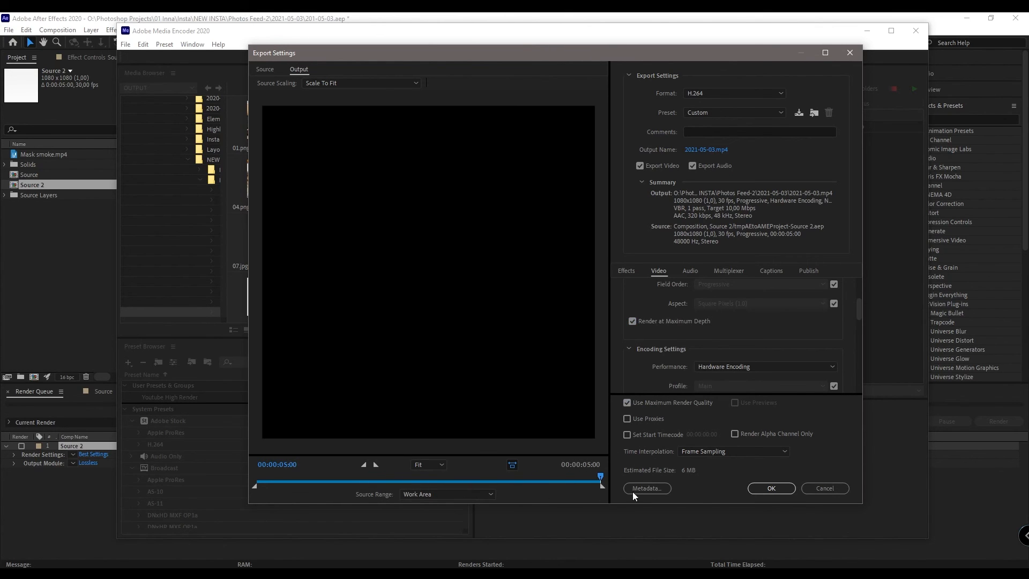
scroll(642, 357, down, 2)
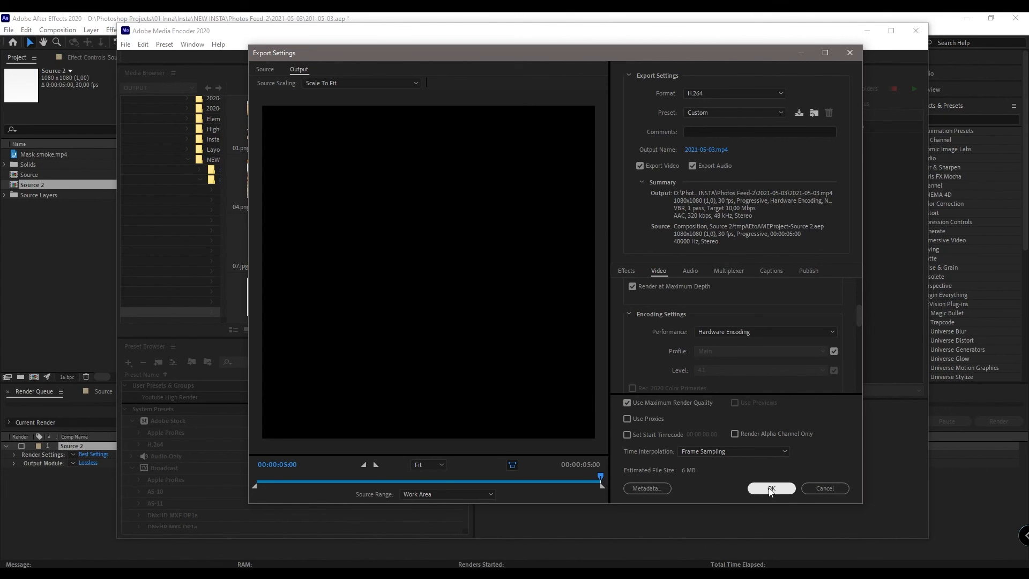
click(770, 488)
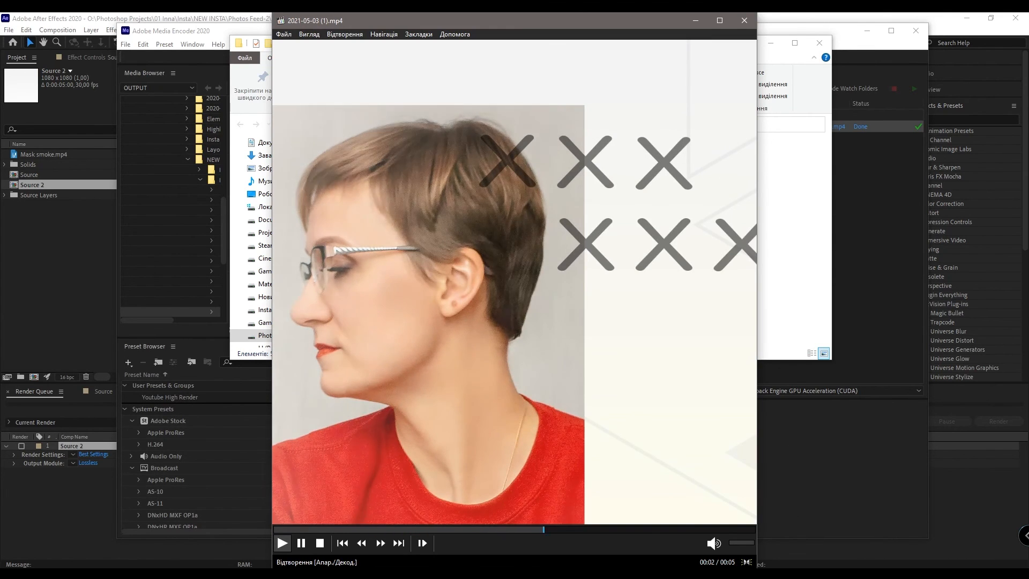